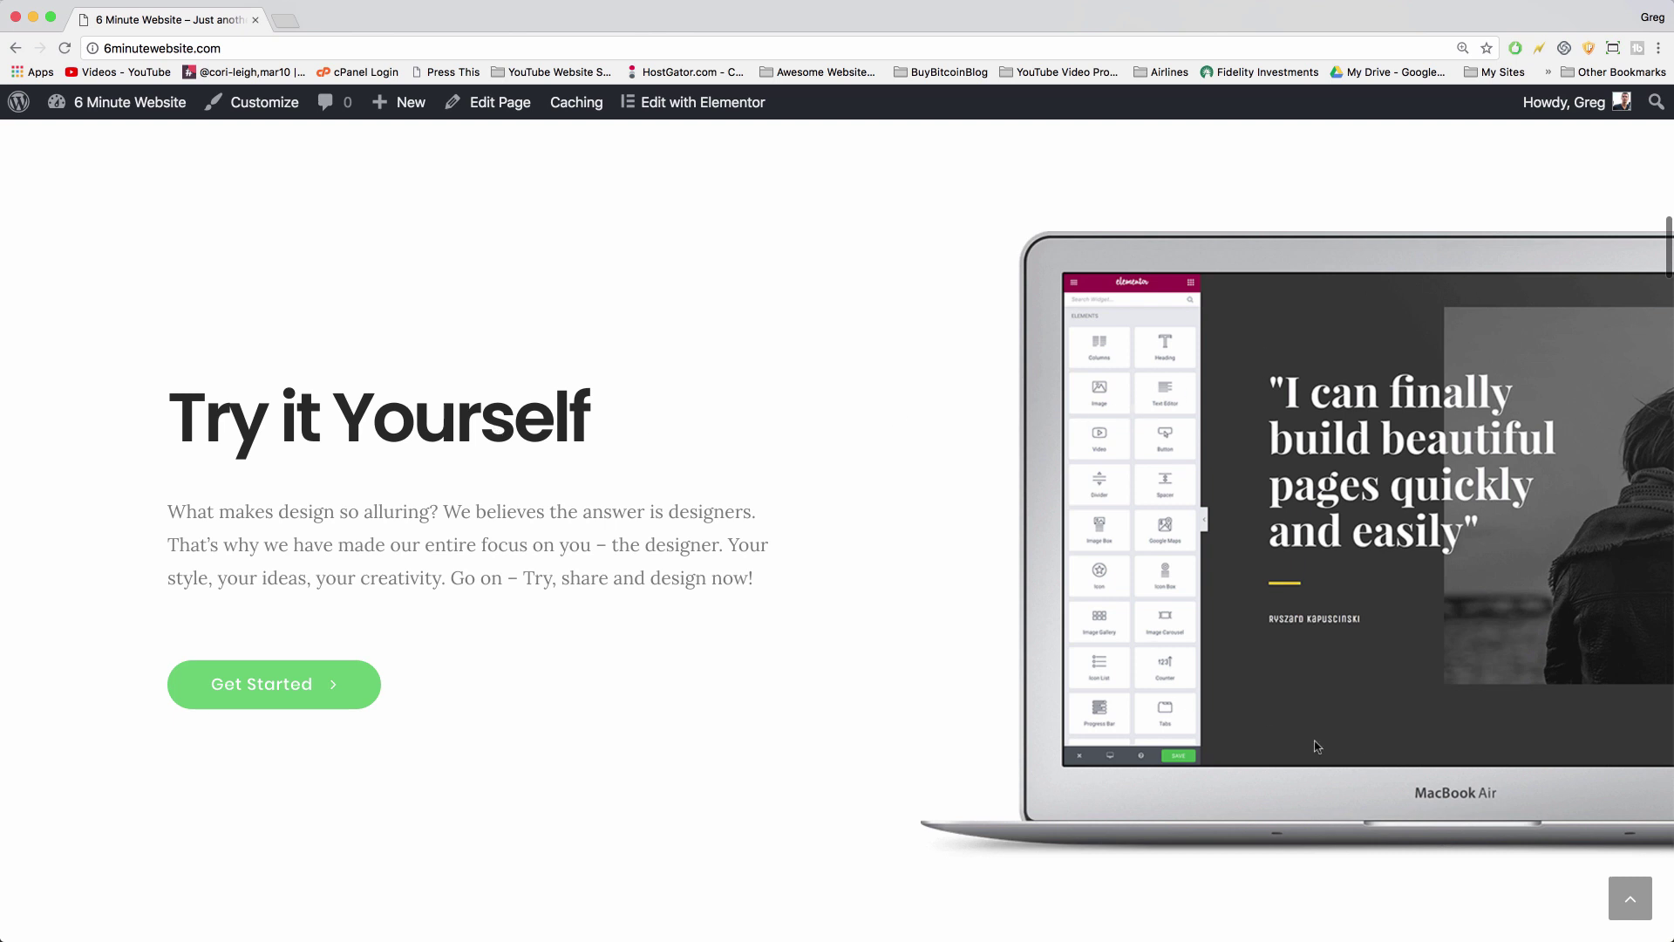
scroll(755, 359, up, 7)
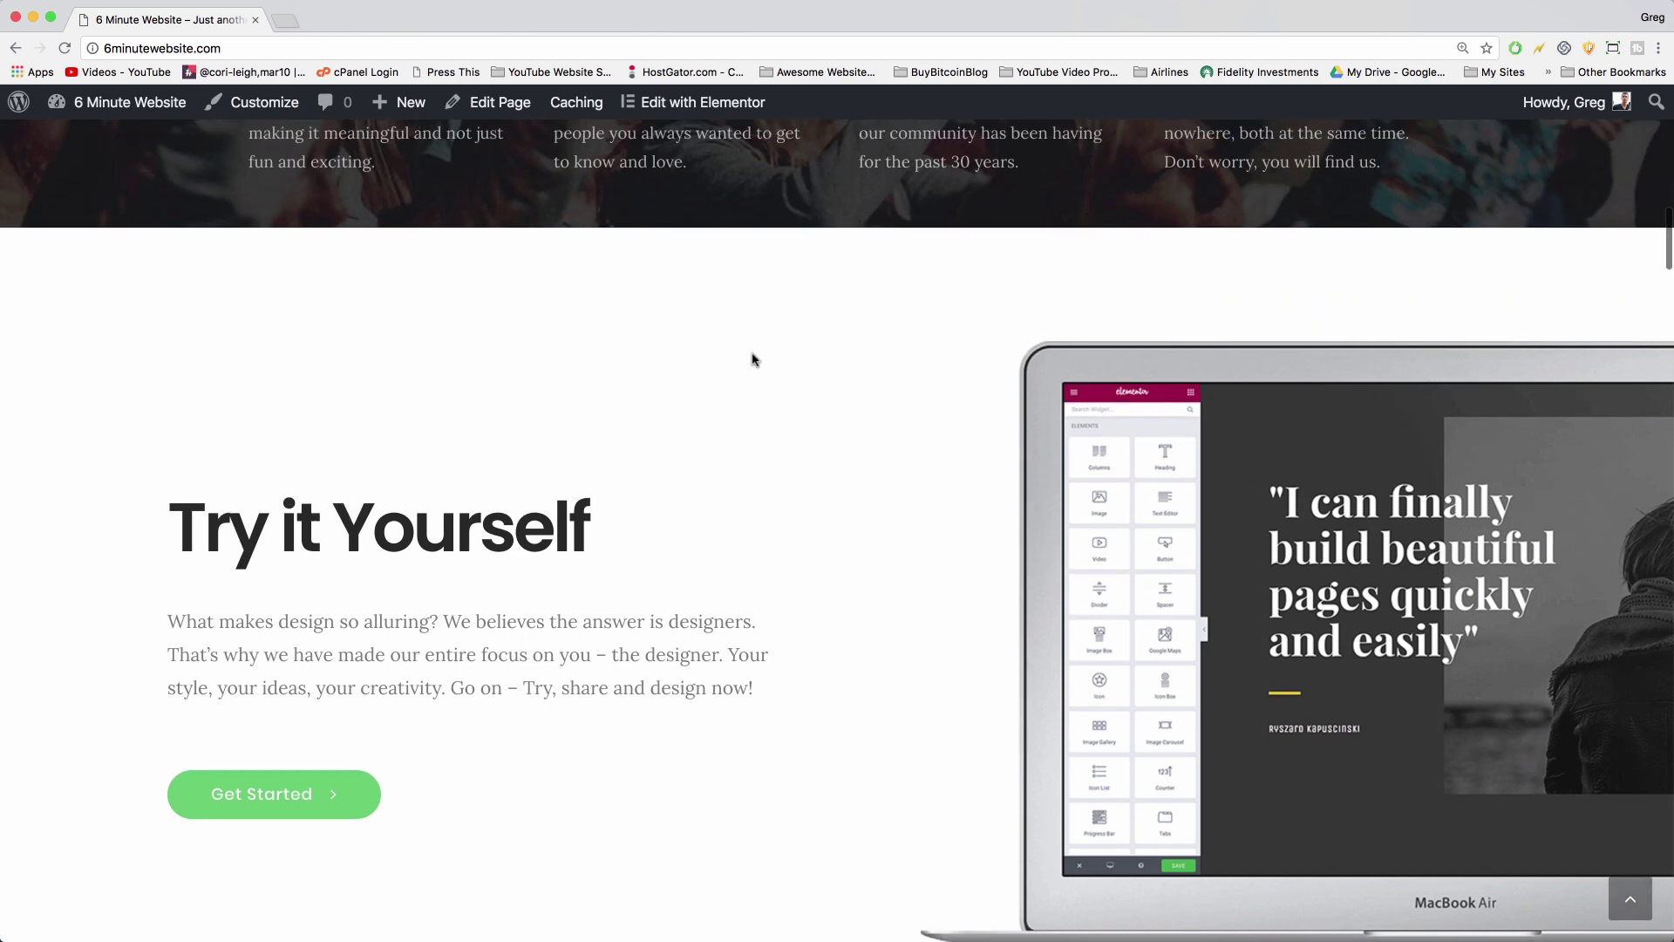
scroll(755, 360, down, 7)
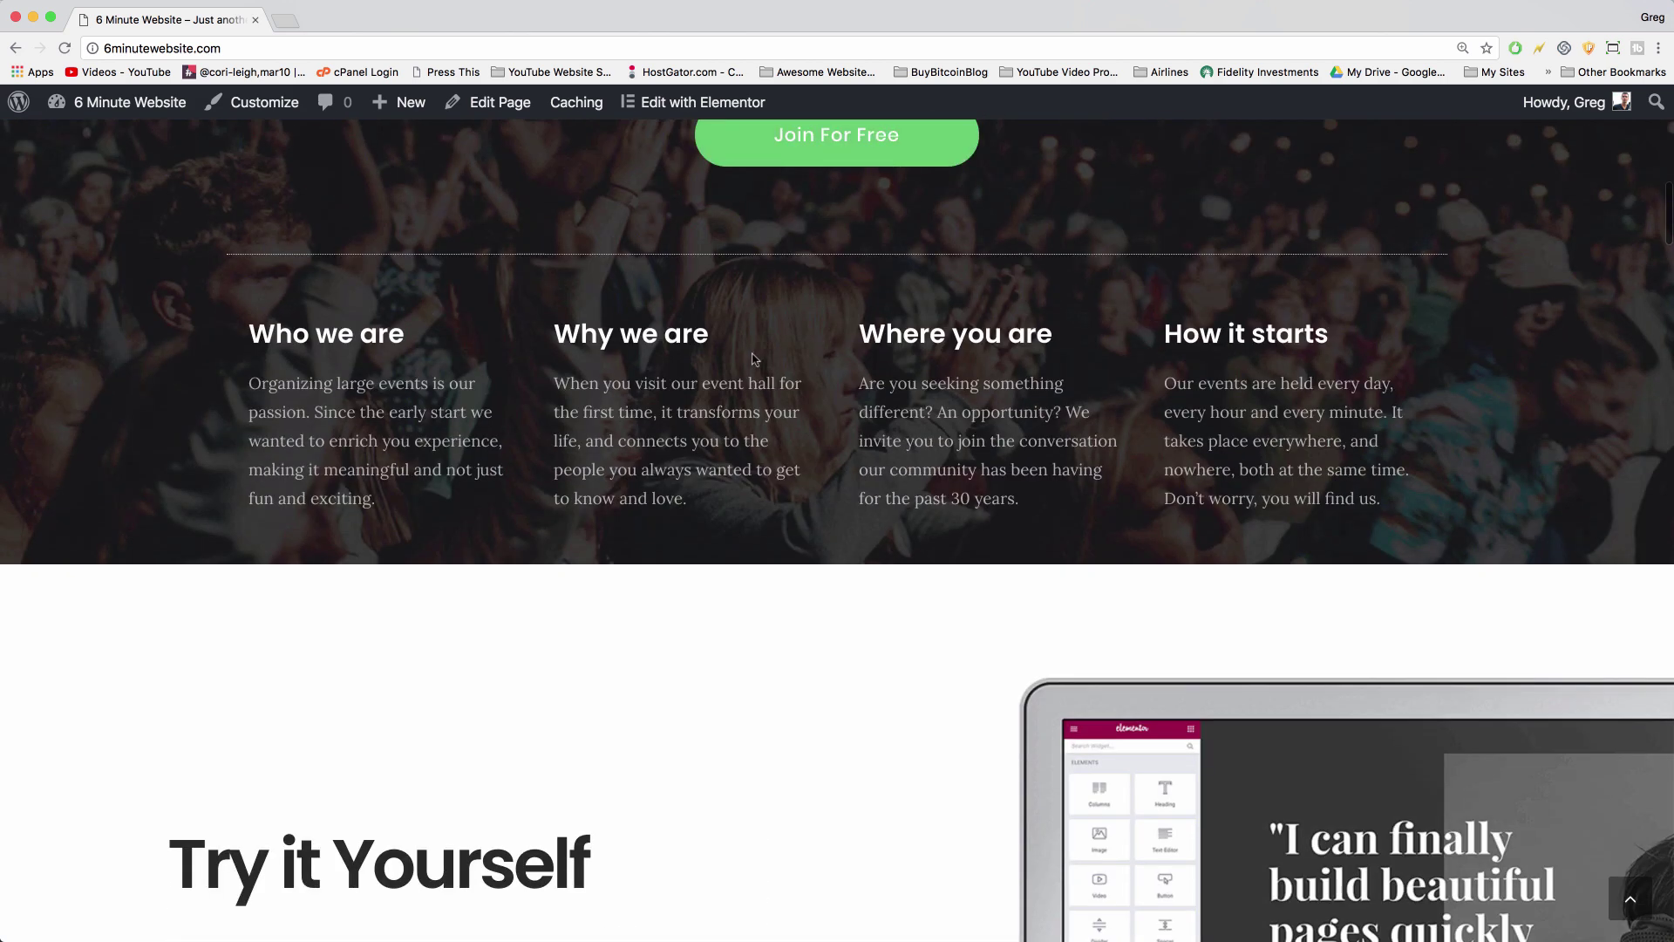
scroll(755, 360, up, 1)
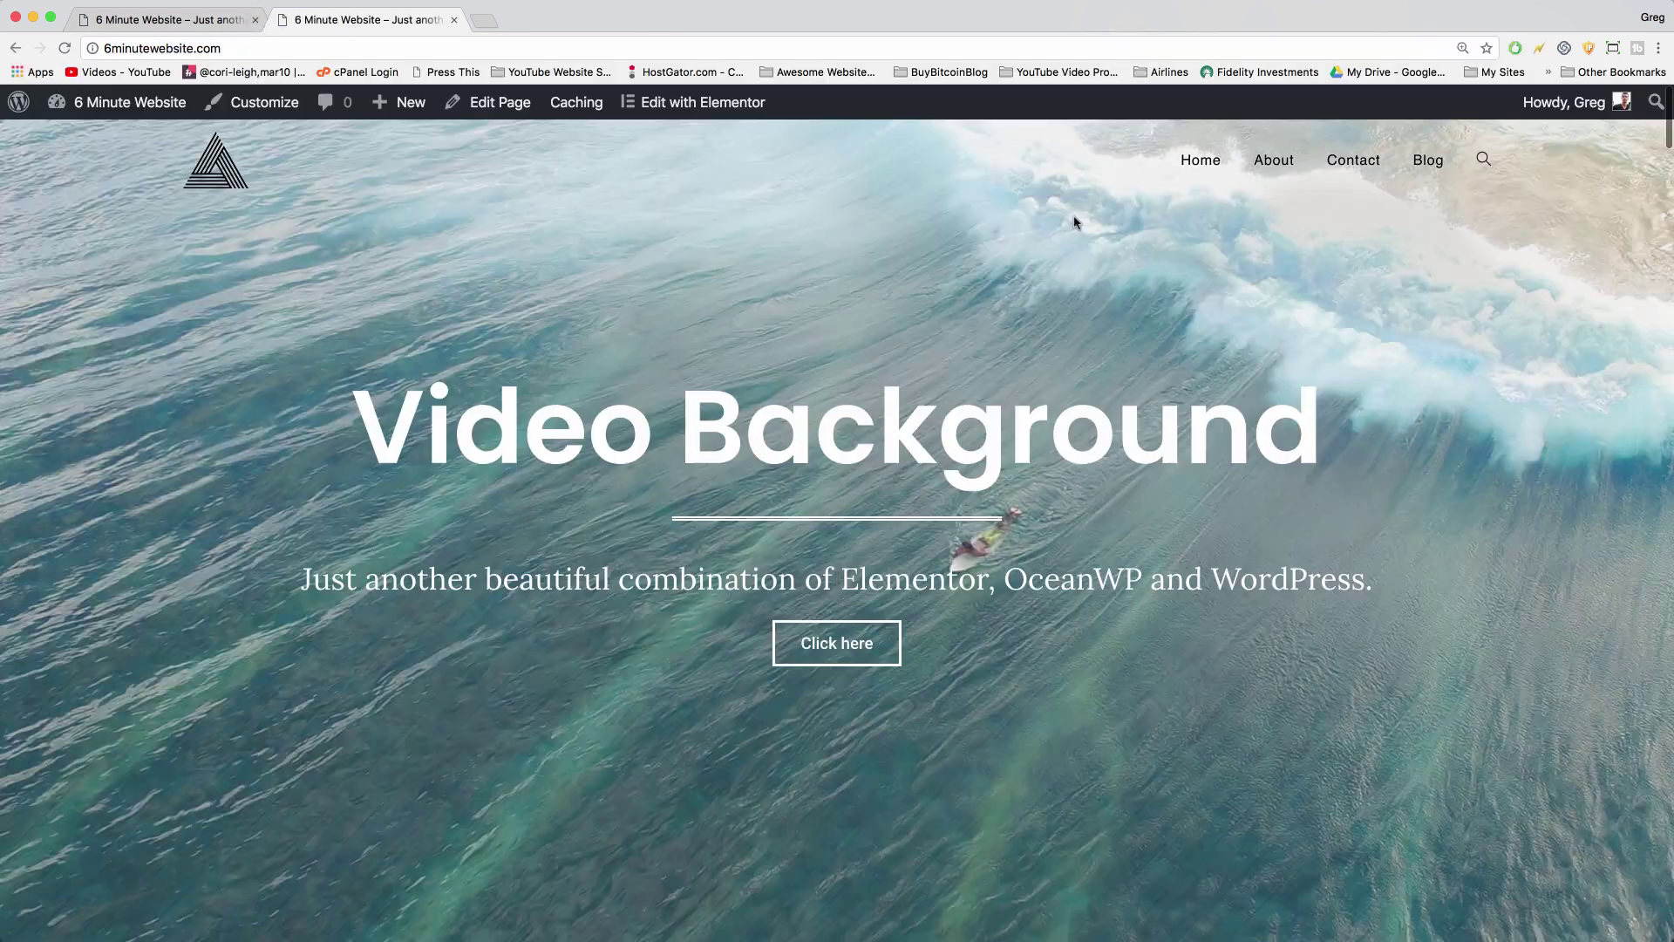
Go to the site's Contact page and open it for editing with Elementor
click(1352, 162)
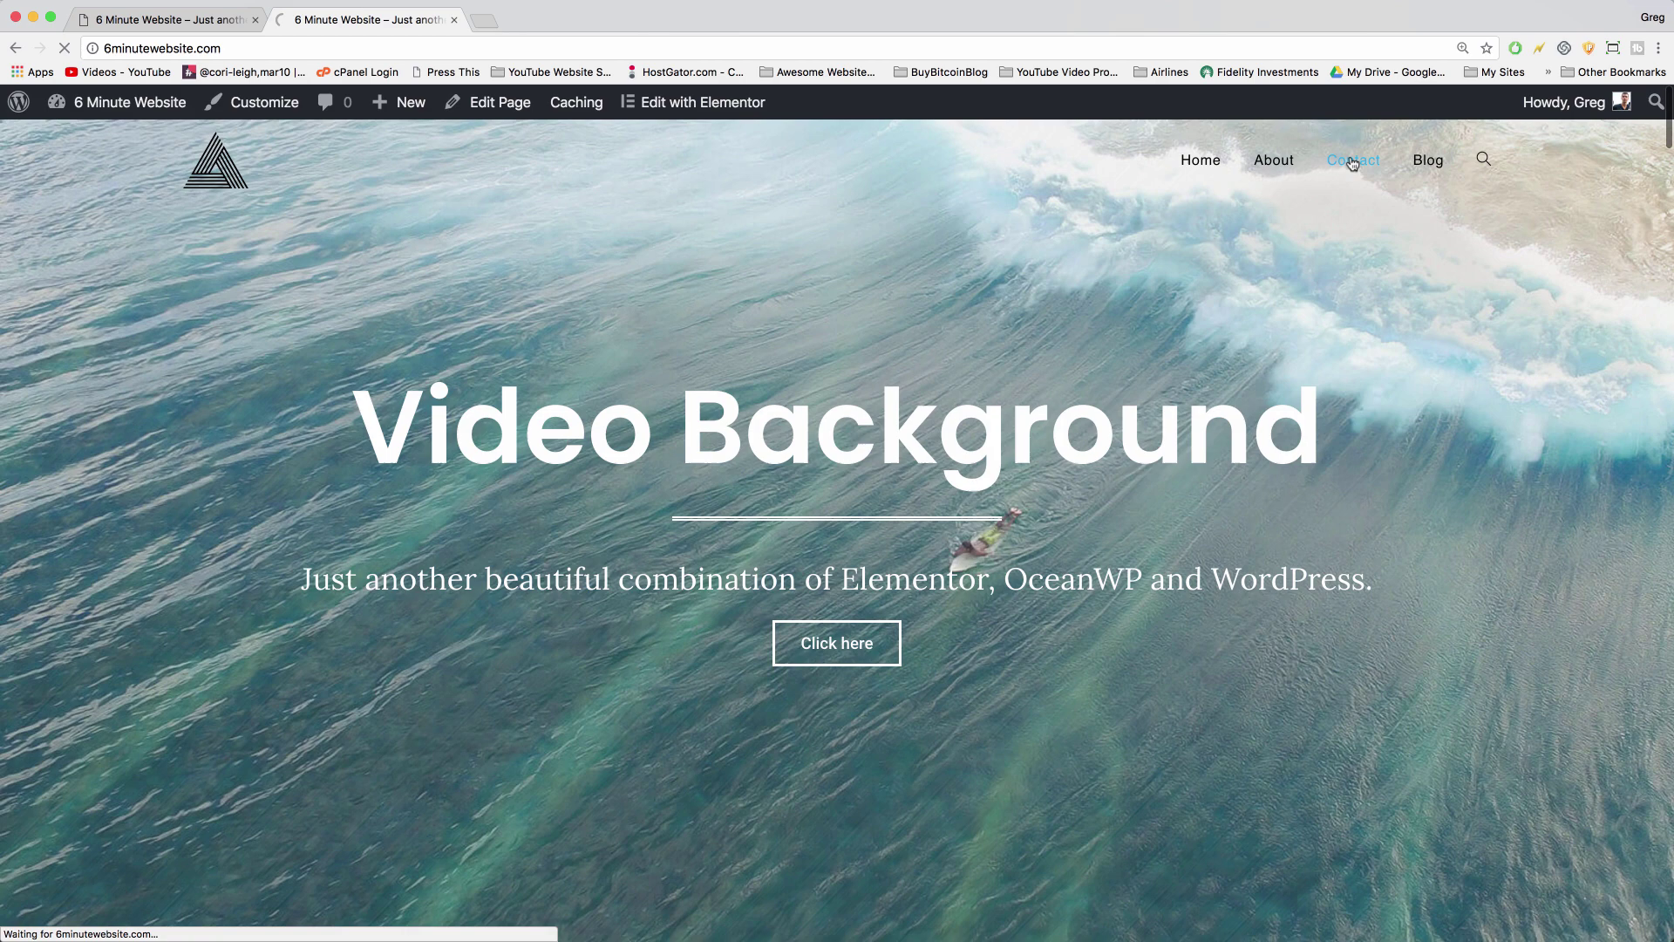
scroll(807, 247, down, 3)
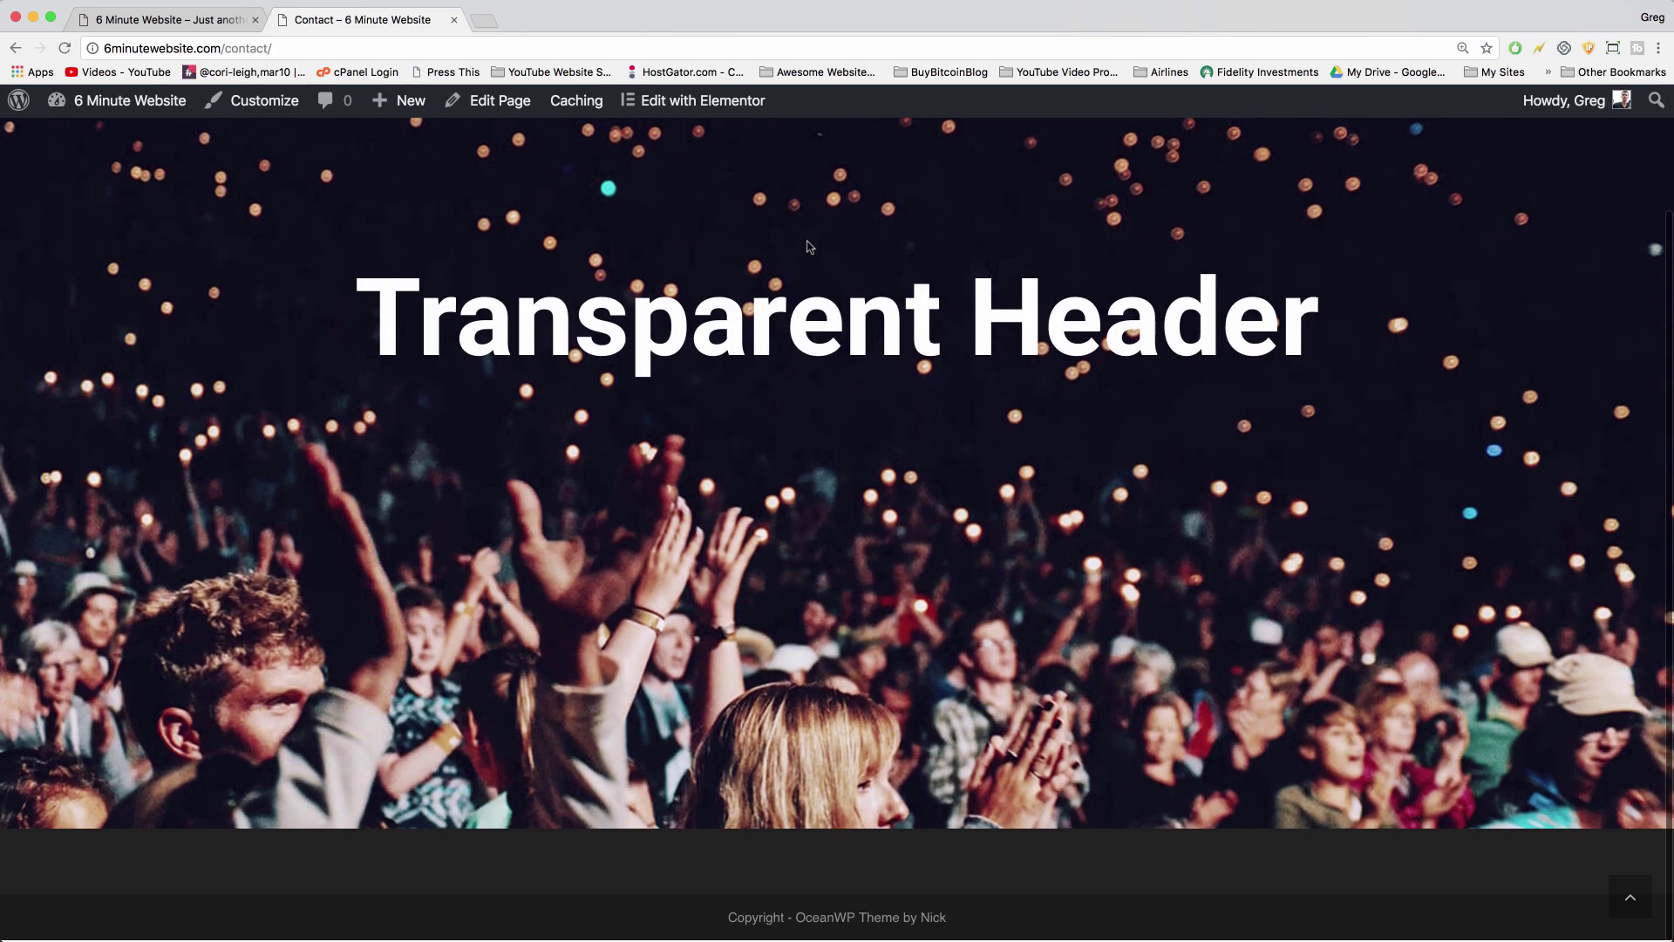
scroll(807, 246, up, 3)
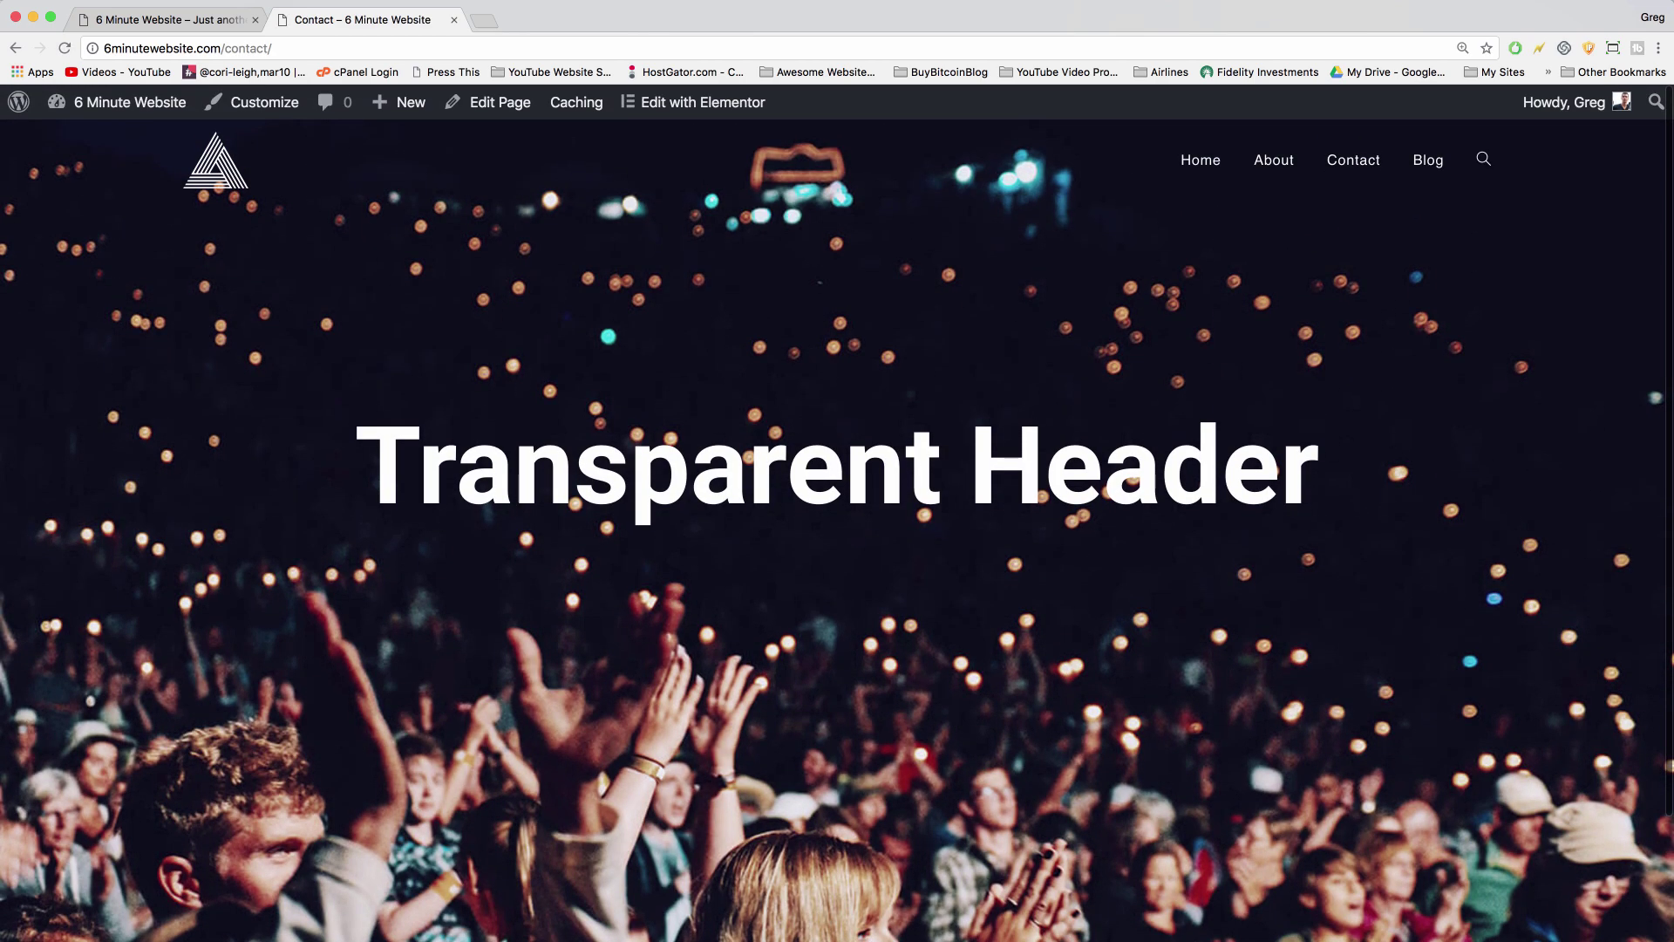
click(680, 108)
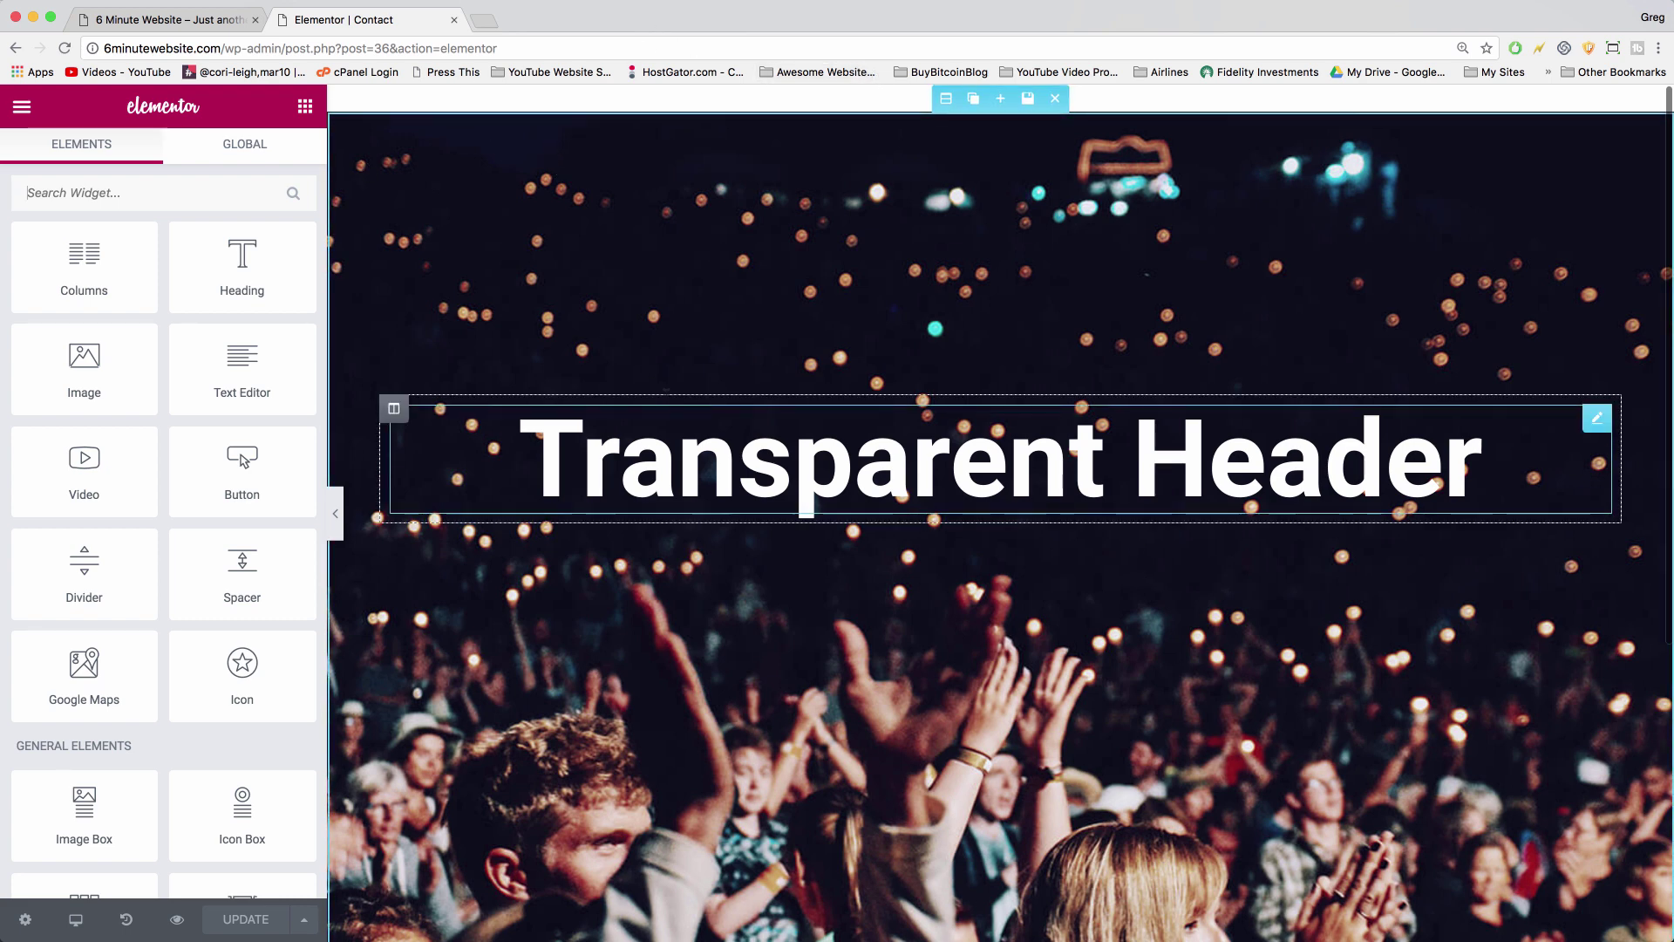
Add a section with two equal columns below the crowd photo section and place an Image widget in its right column
scroll(668, 401, down, 3)
scroll(668, 402, down, 3)
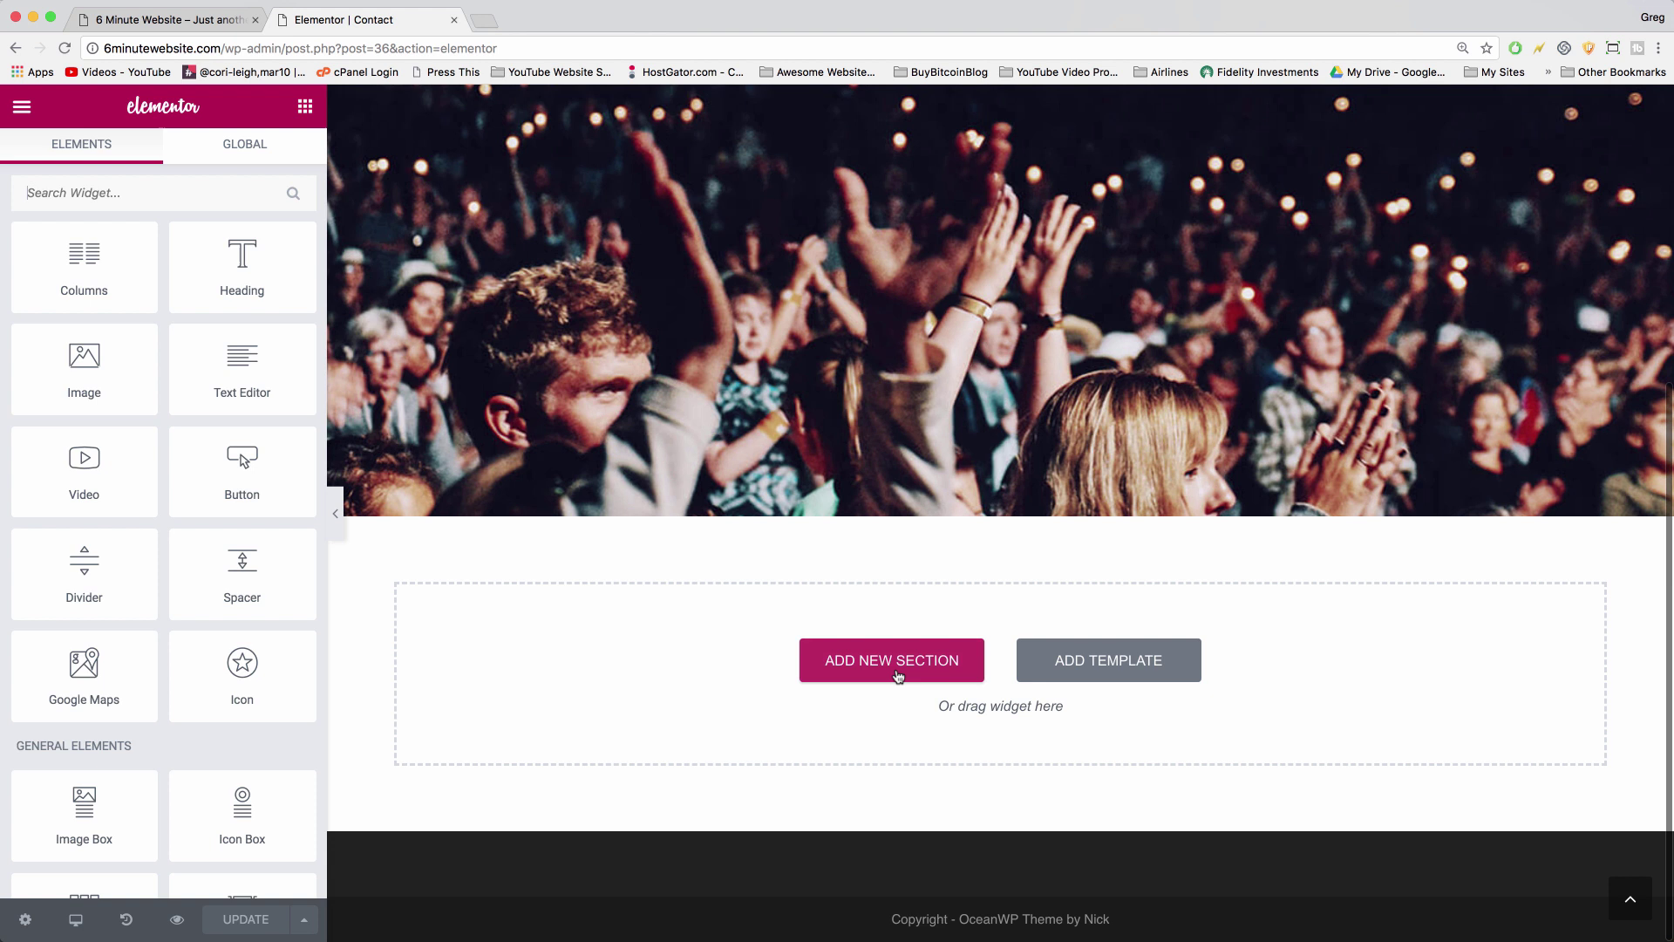
click(893, 675)
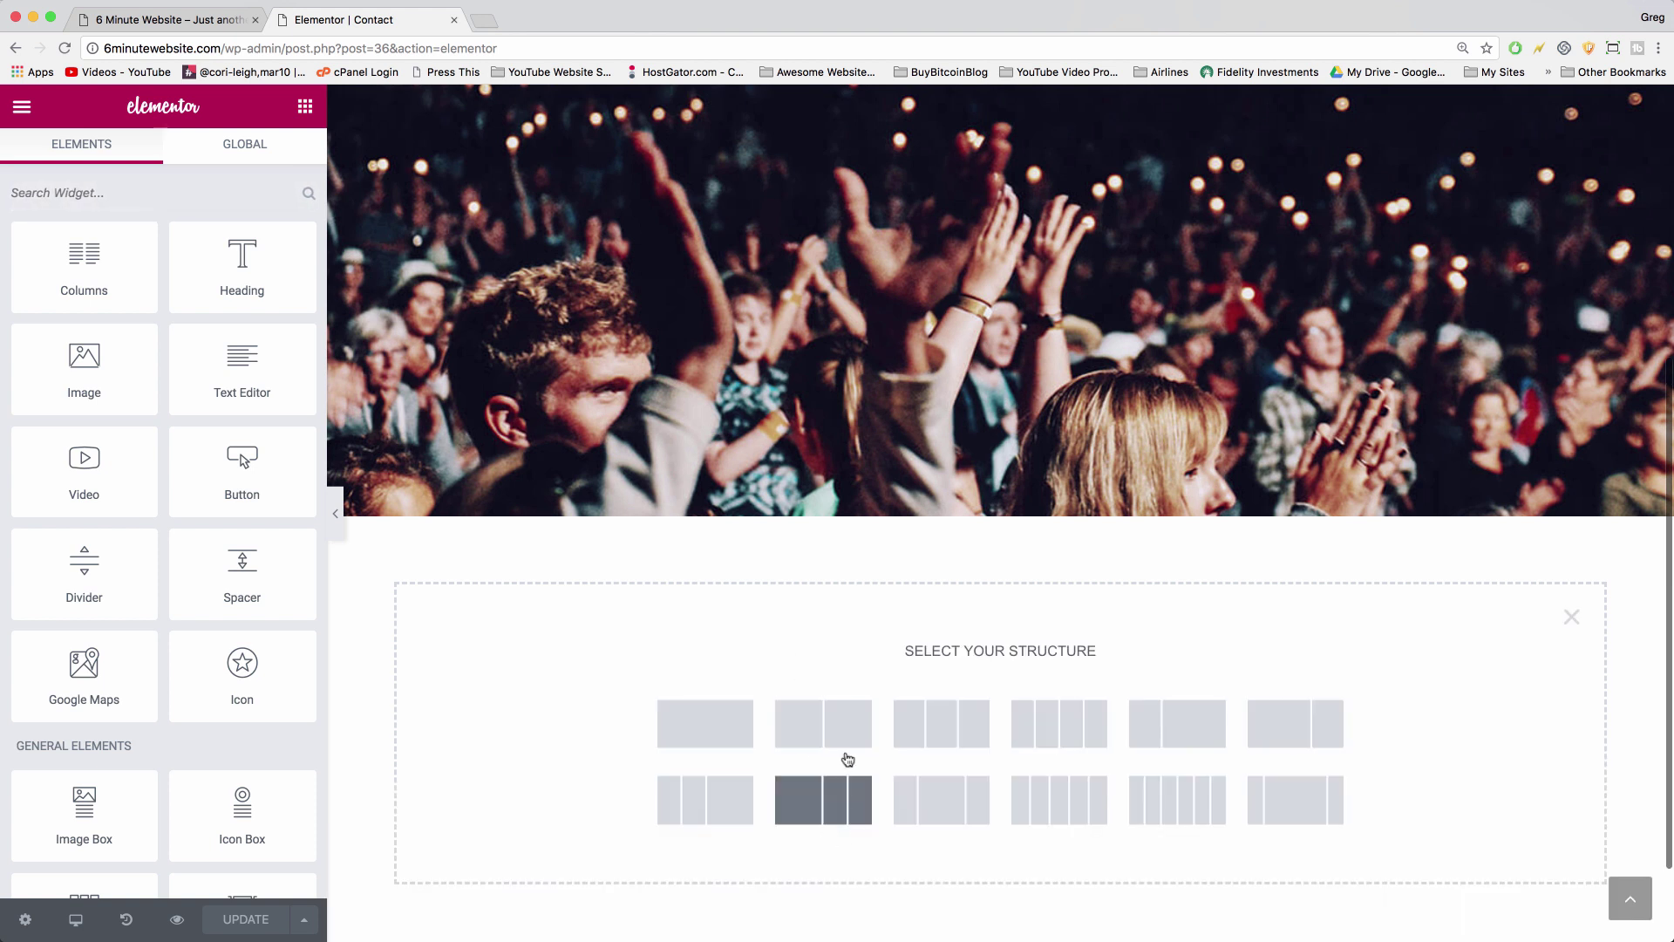
click(818, 742)
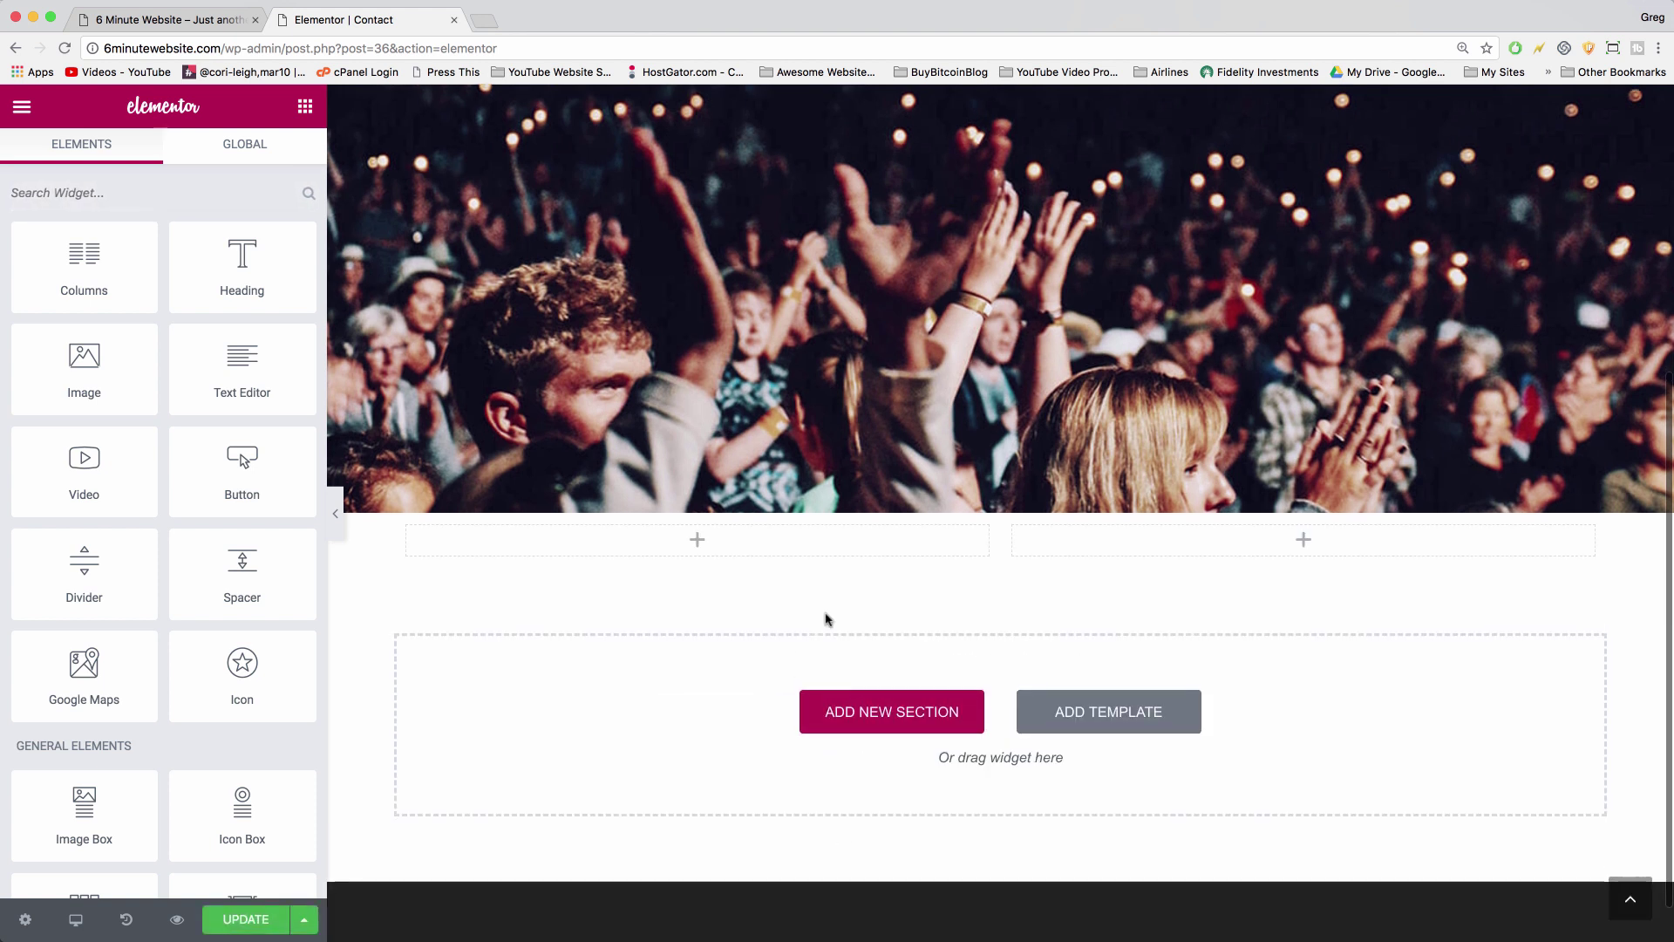
scroll(736, 580, down, 1)
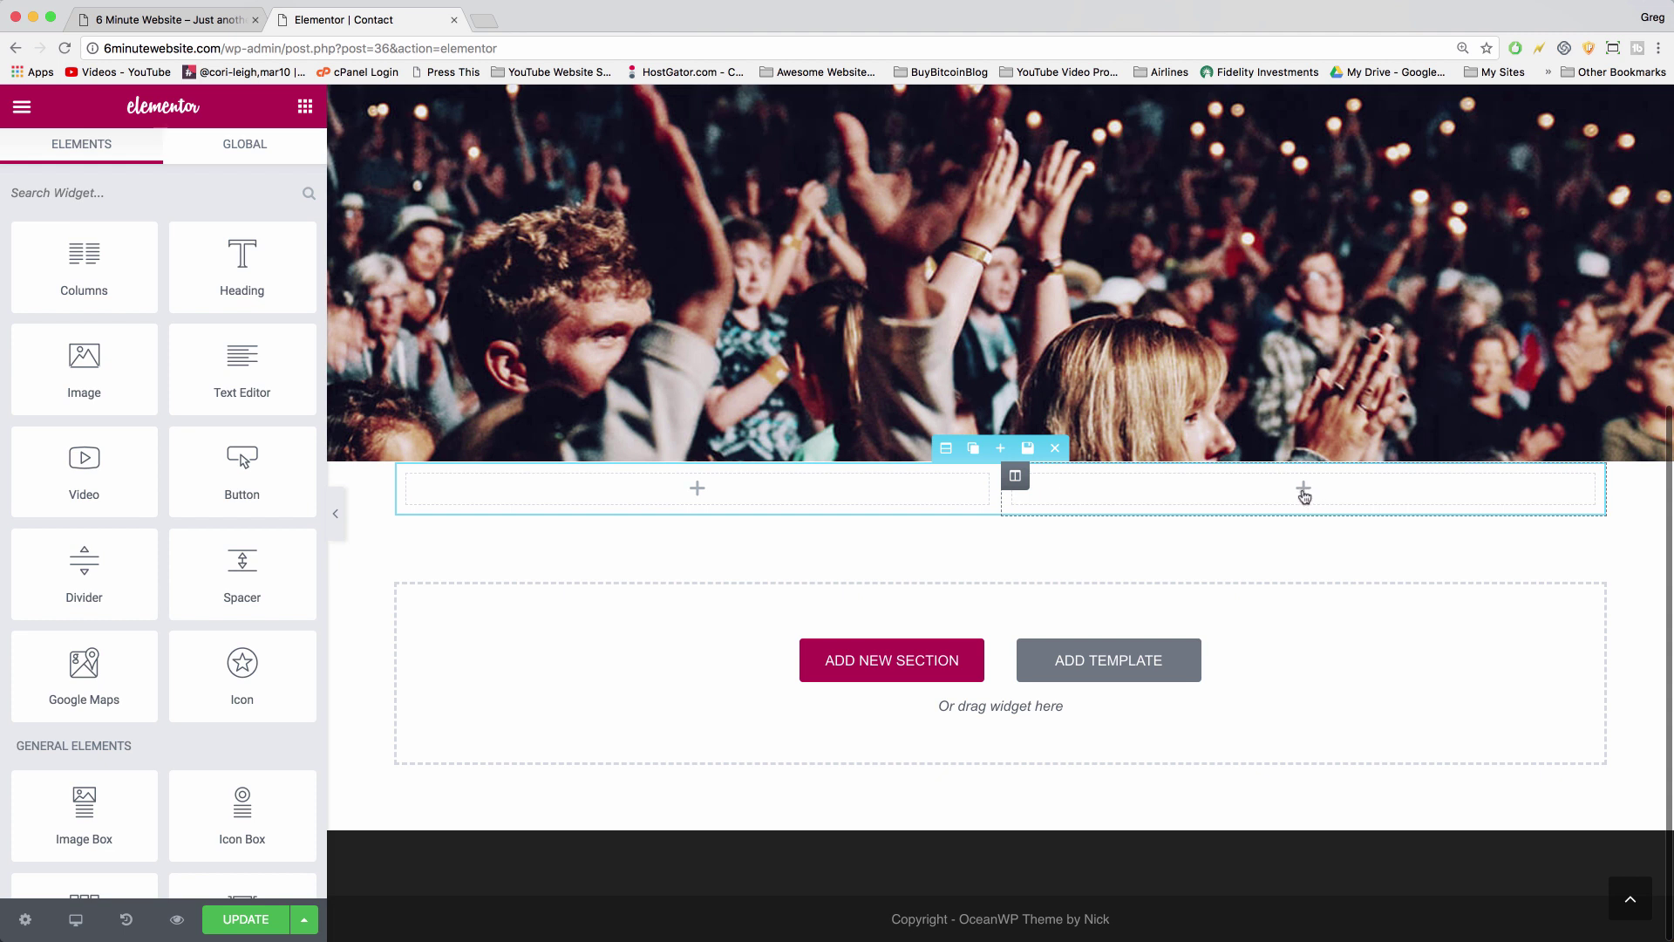
drag(78, 385, 1270, 504)
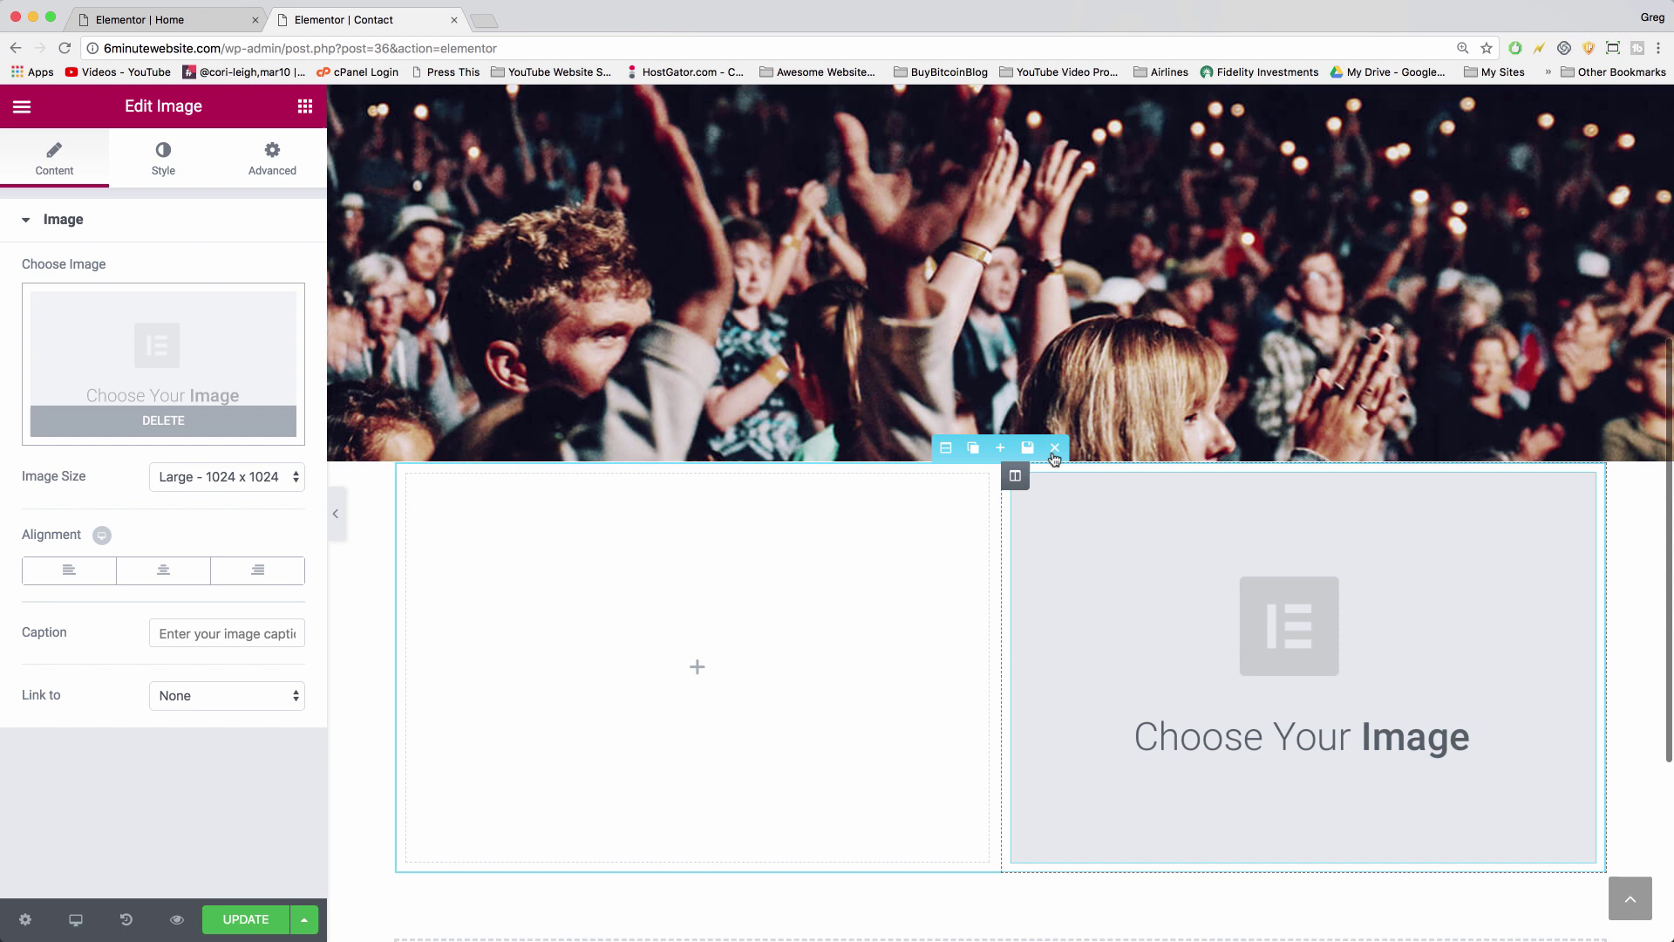
click(139, 361)
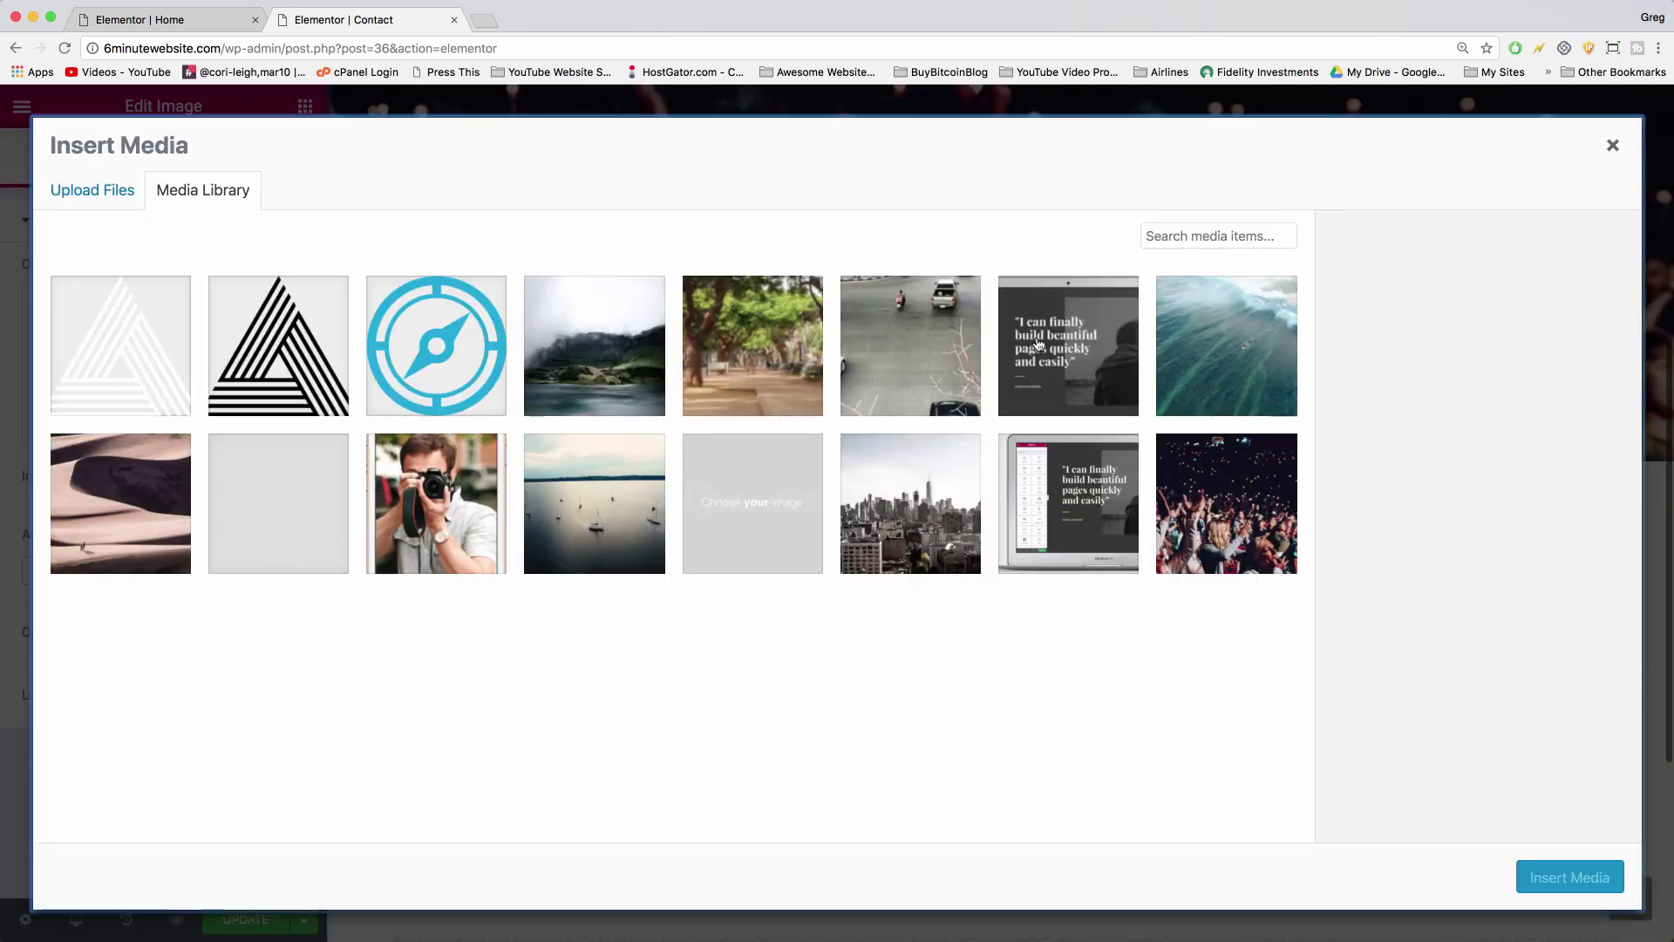
click(1050, 484)
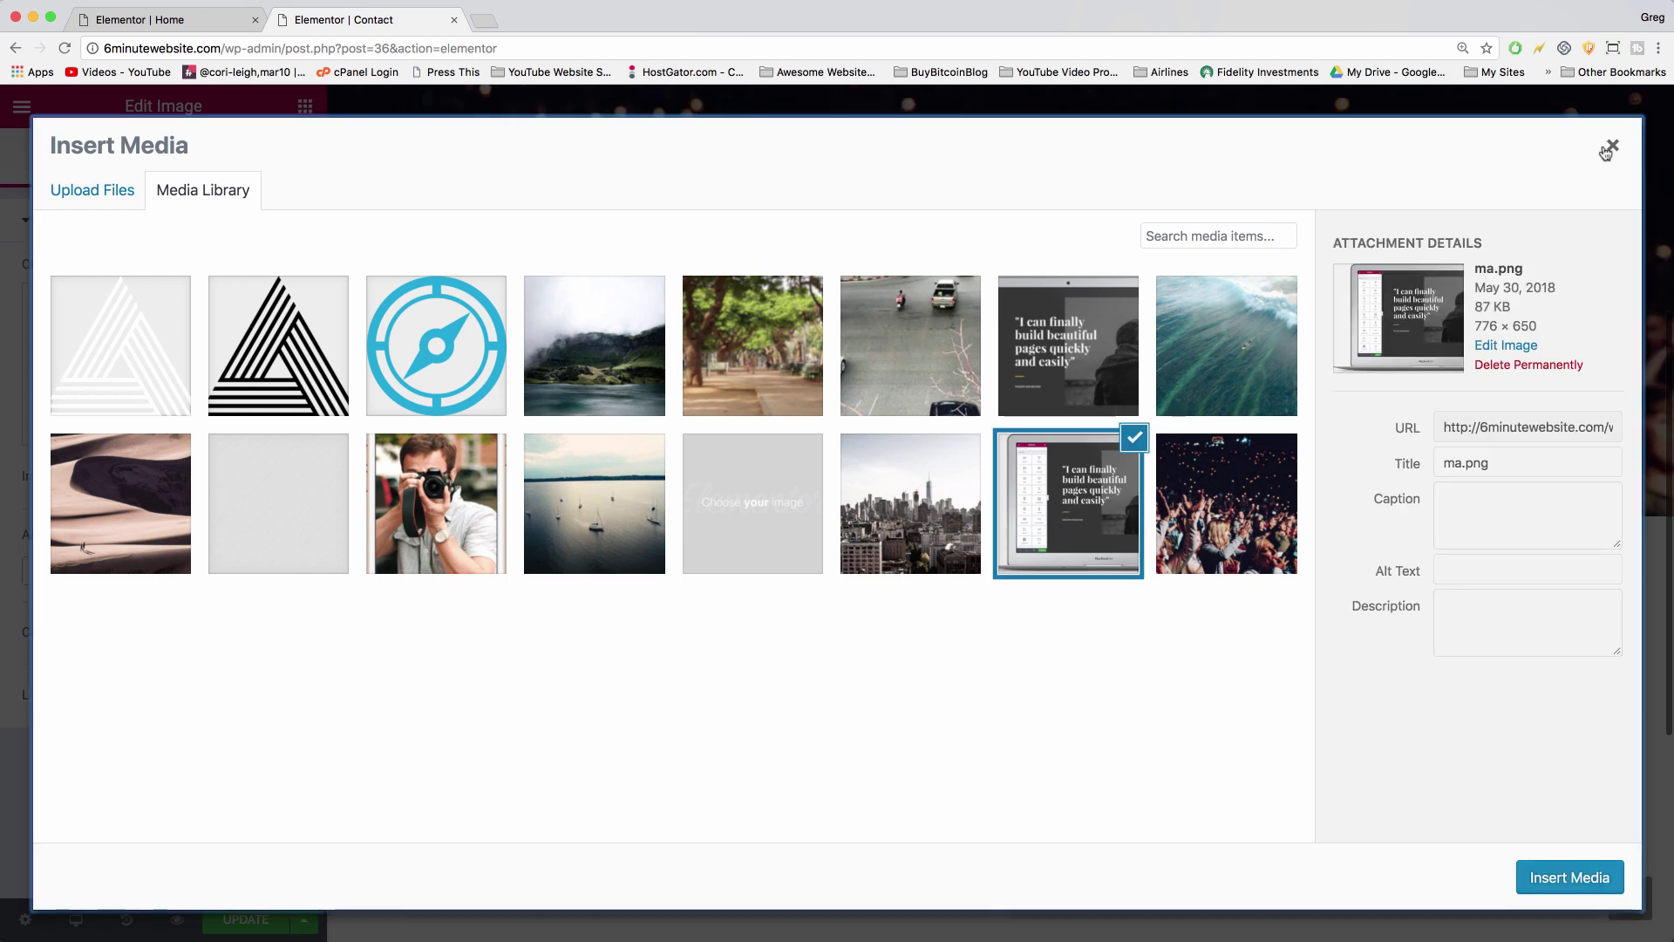
click(1613, 148)
Examine the Hero UI Kit page template in the template library, including its Try it Yourself section with the laptop image
scroll(785, 567, down, 5)
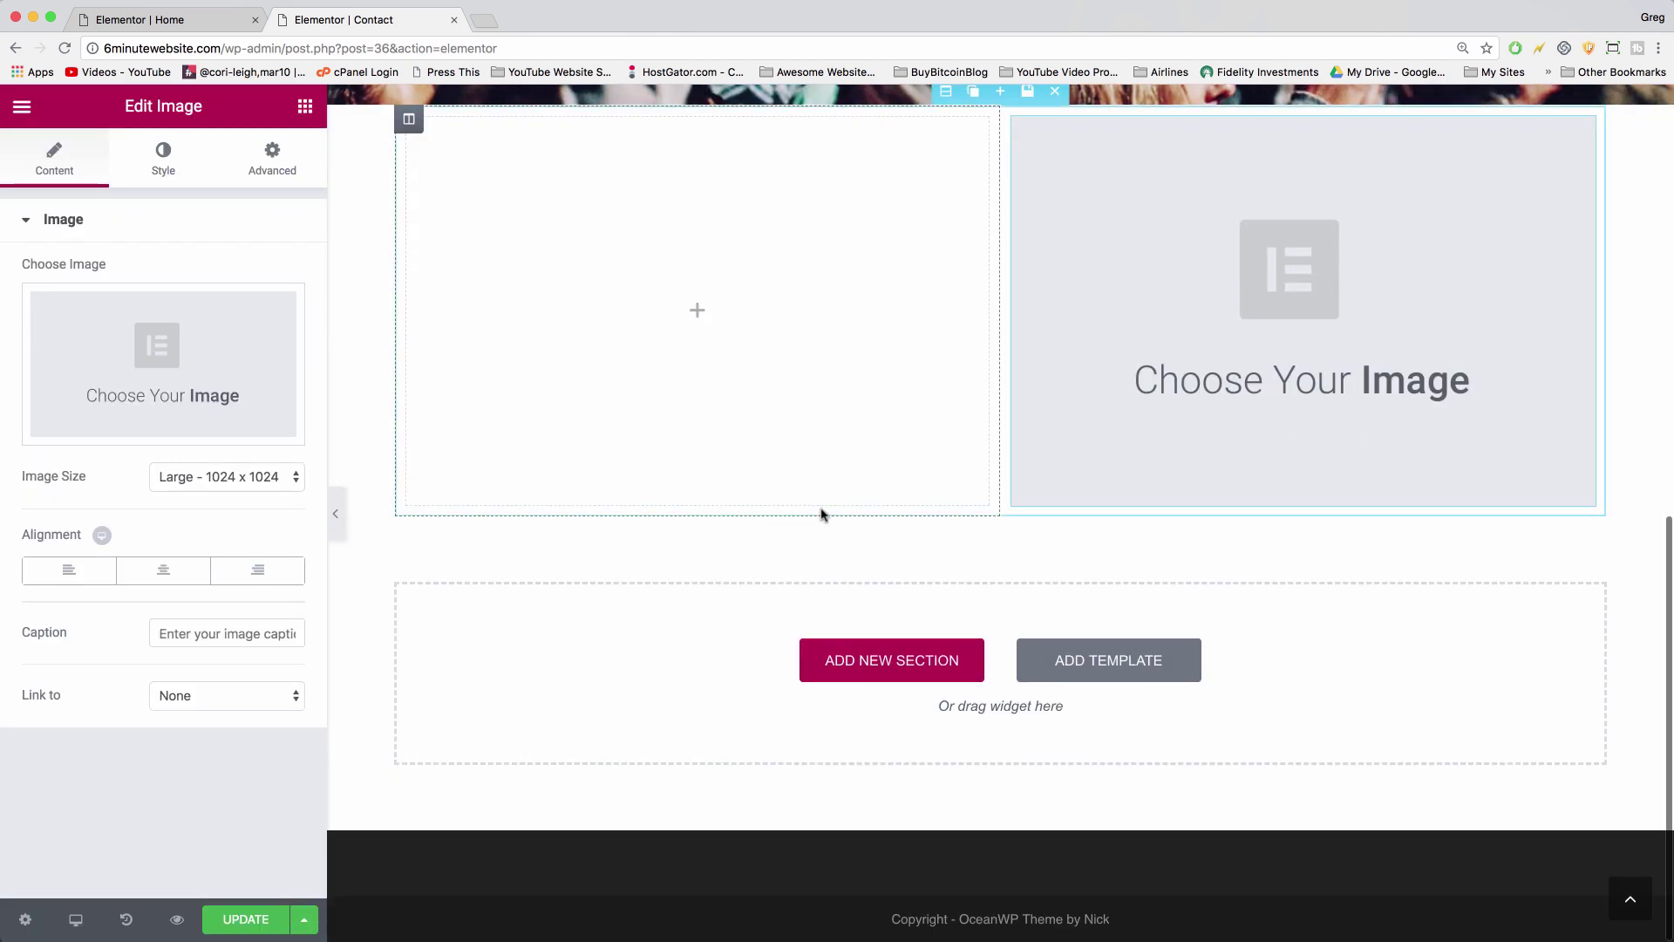
click(1090, 660)
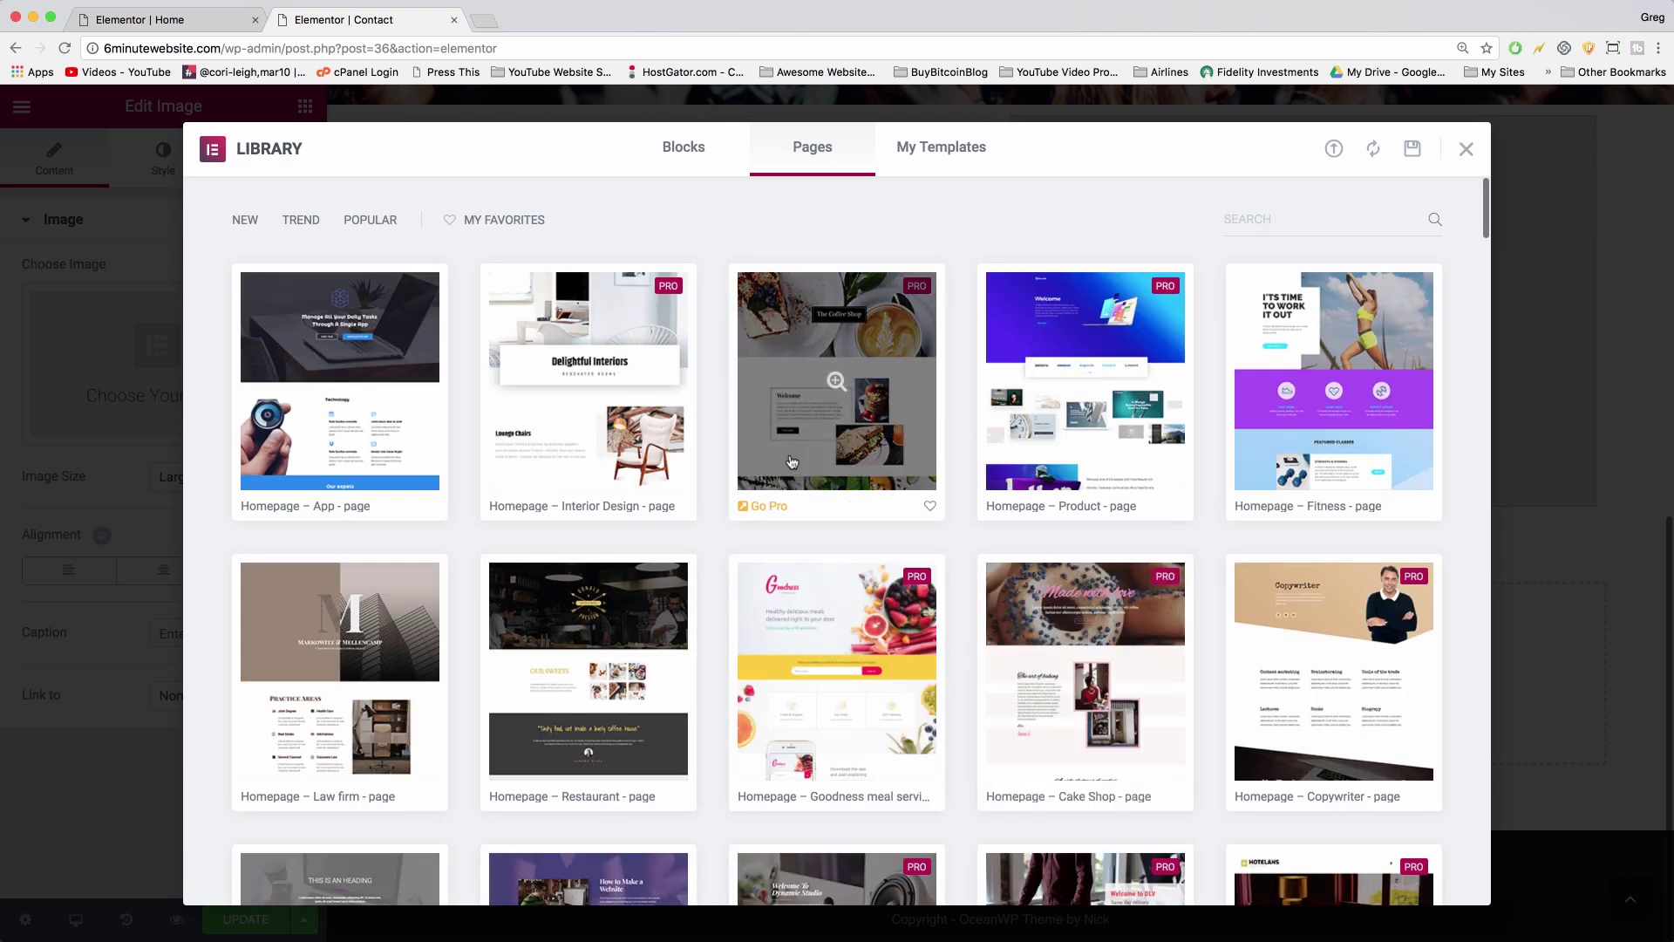
scroll(872, 523, down, 6)
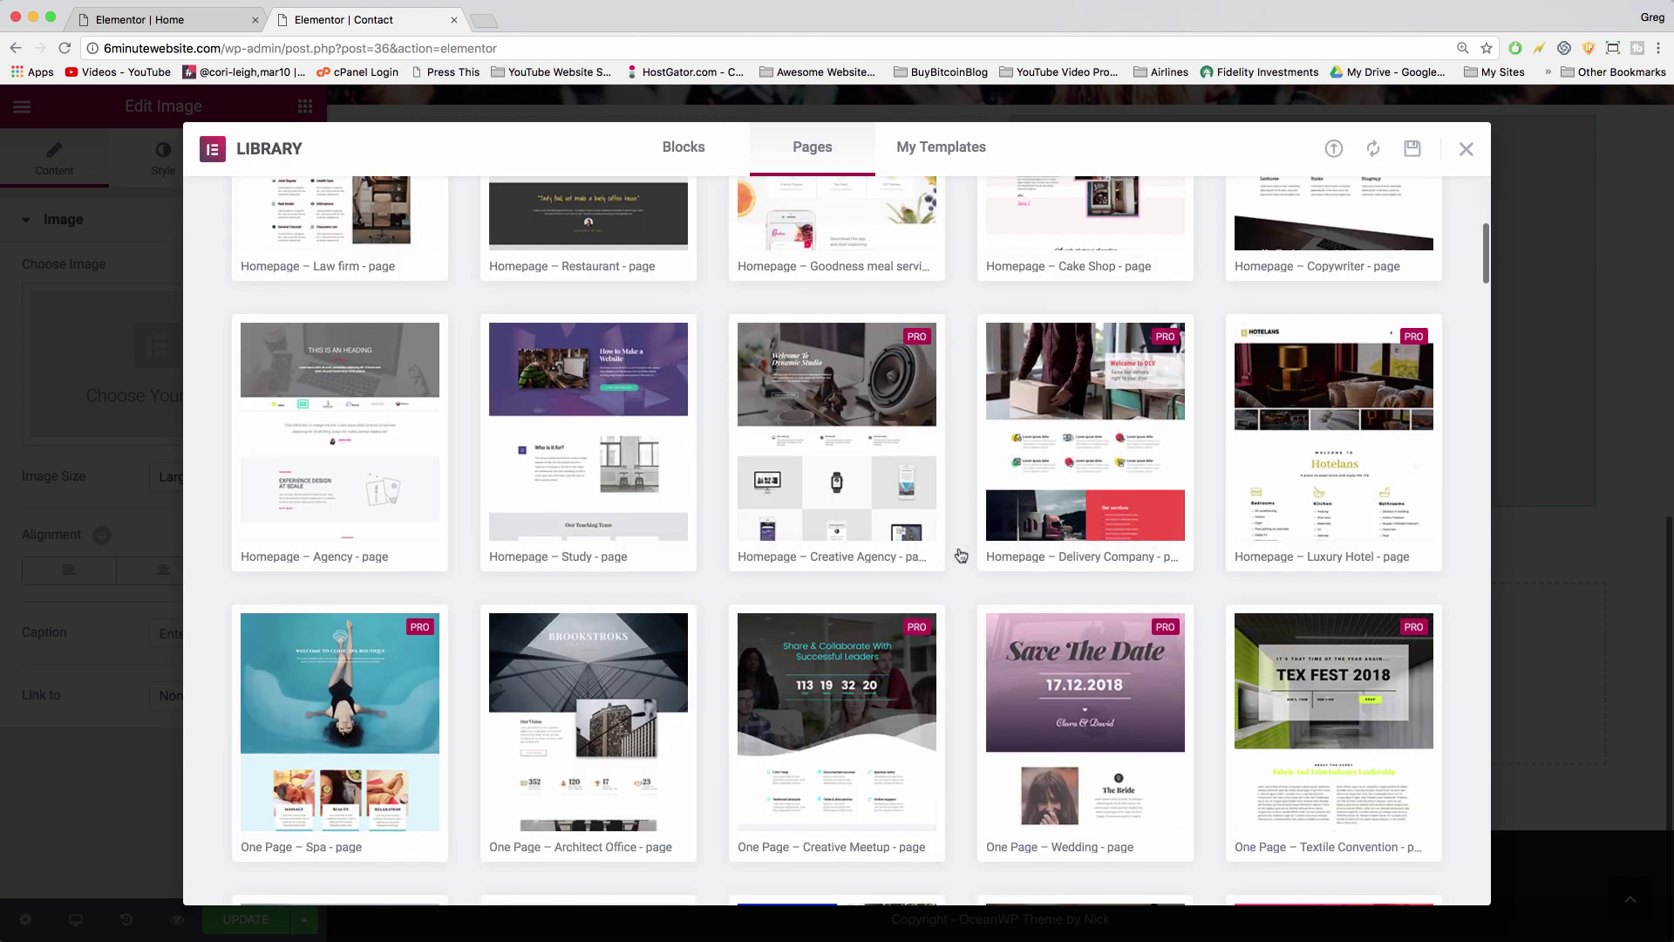
scroll(960, 554, down, 15)
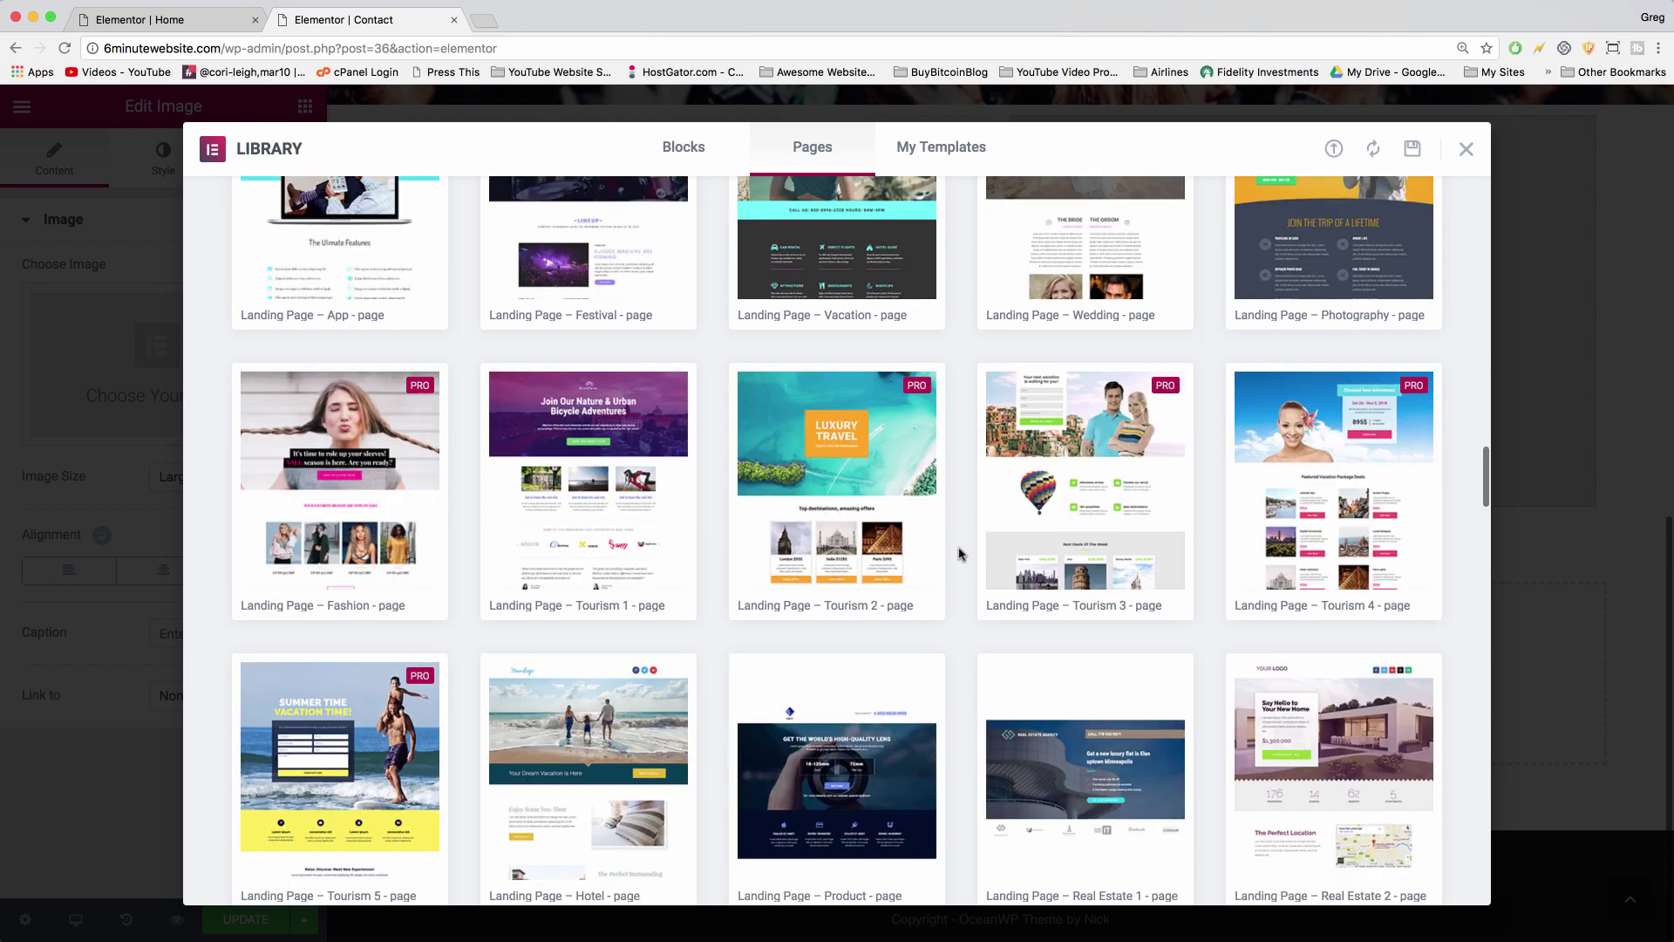
scroll(960, 555, down, 15)
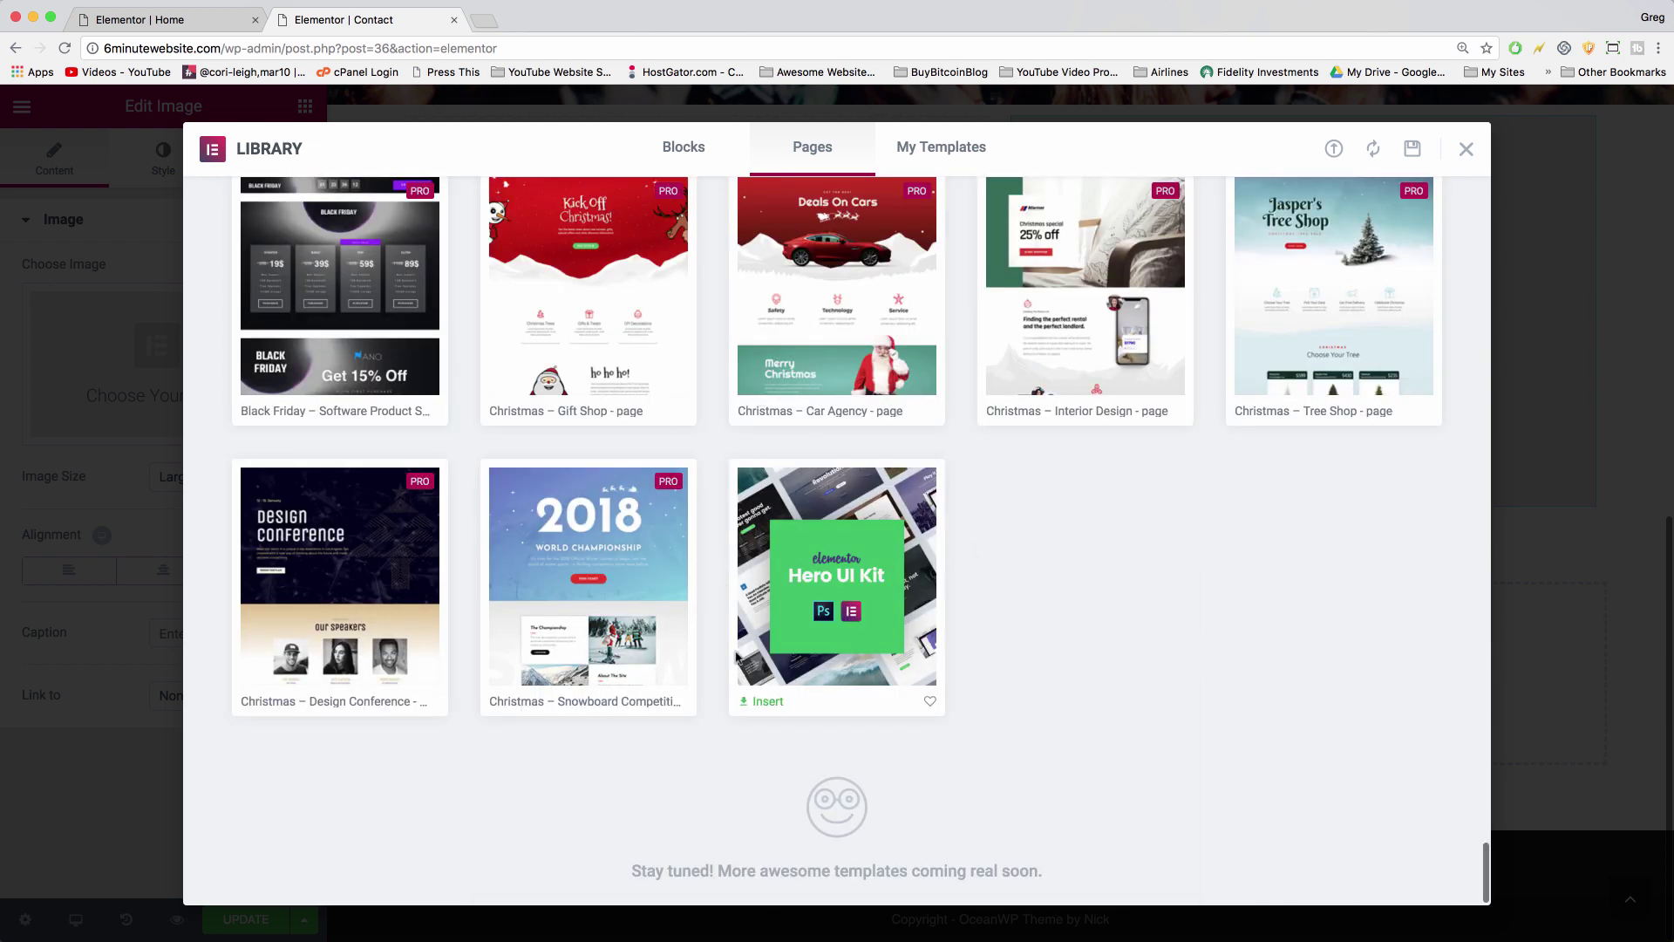
click(771, 548)
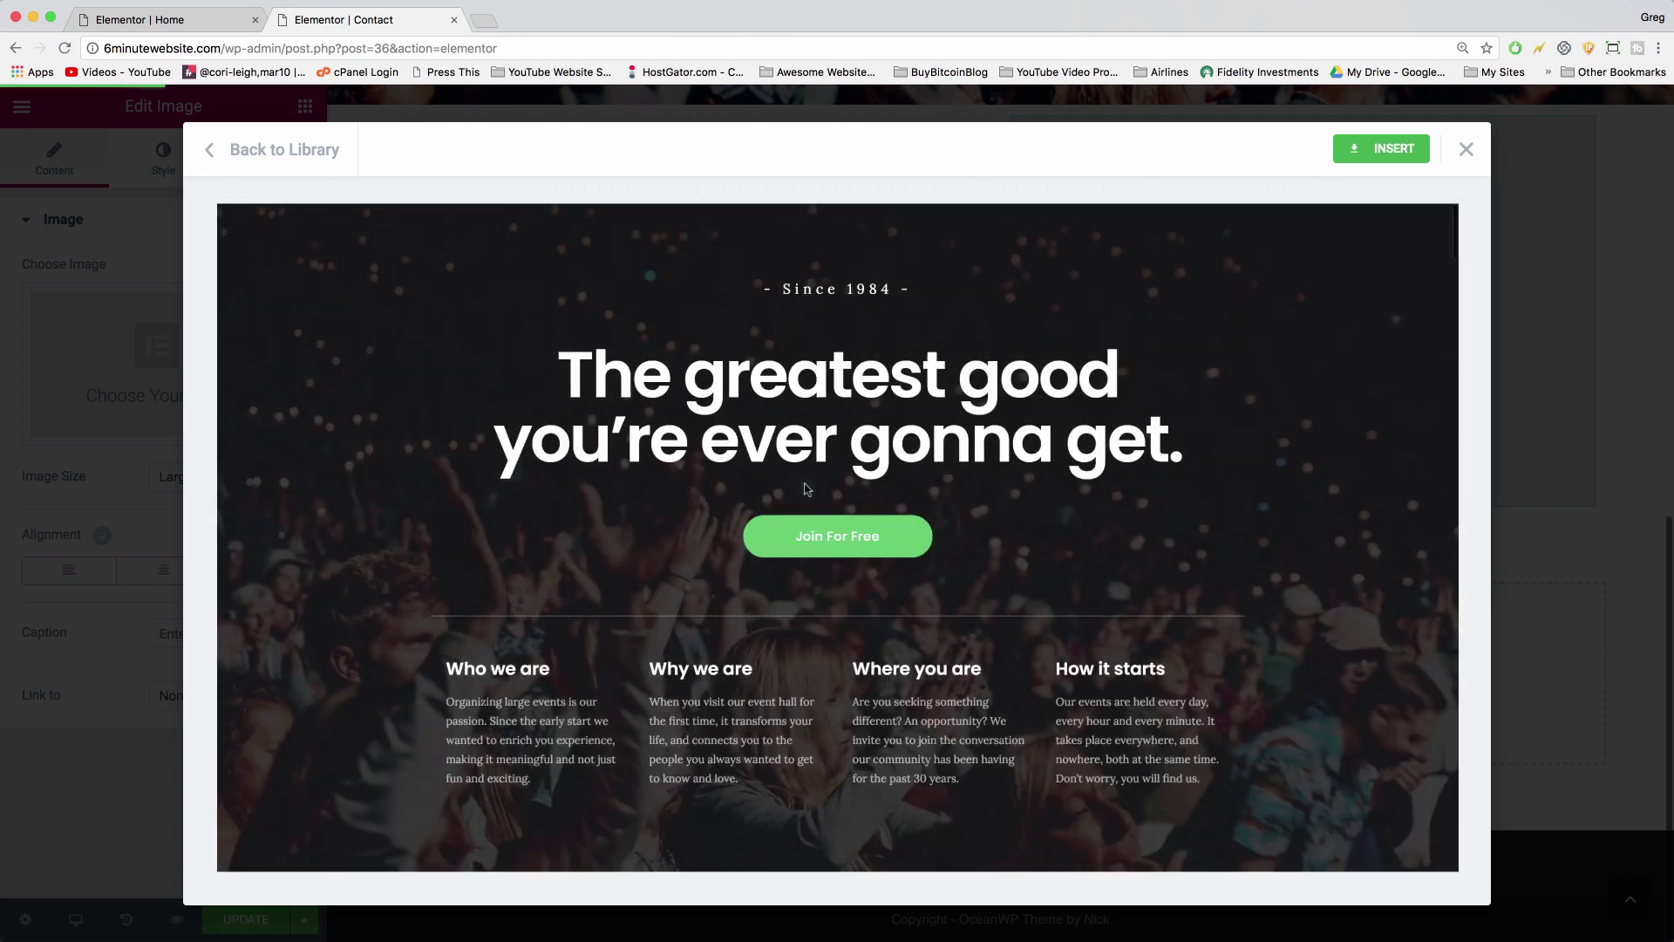
scroll(807, 489, down, 1)
scroll(806, 490, down, 15)
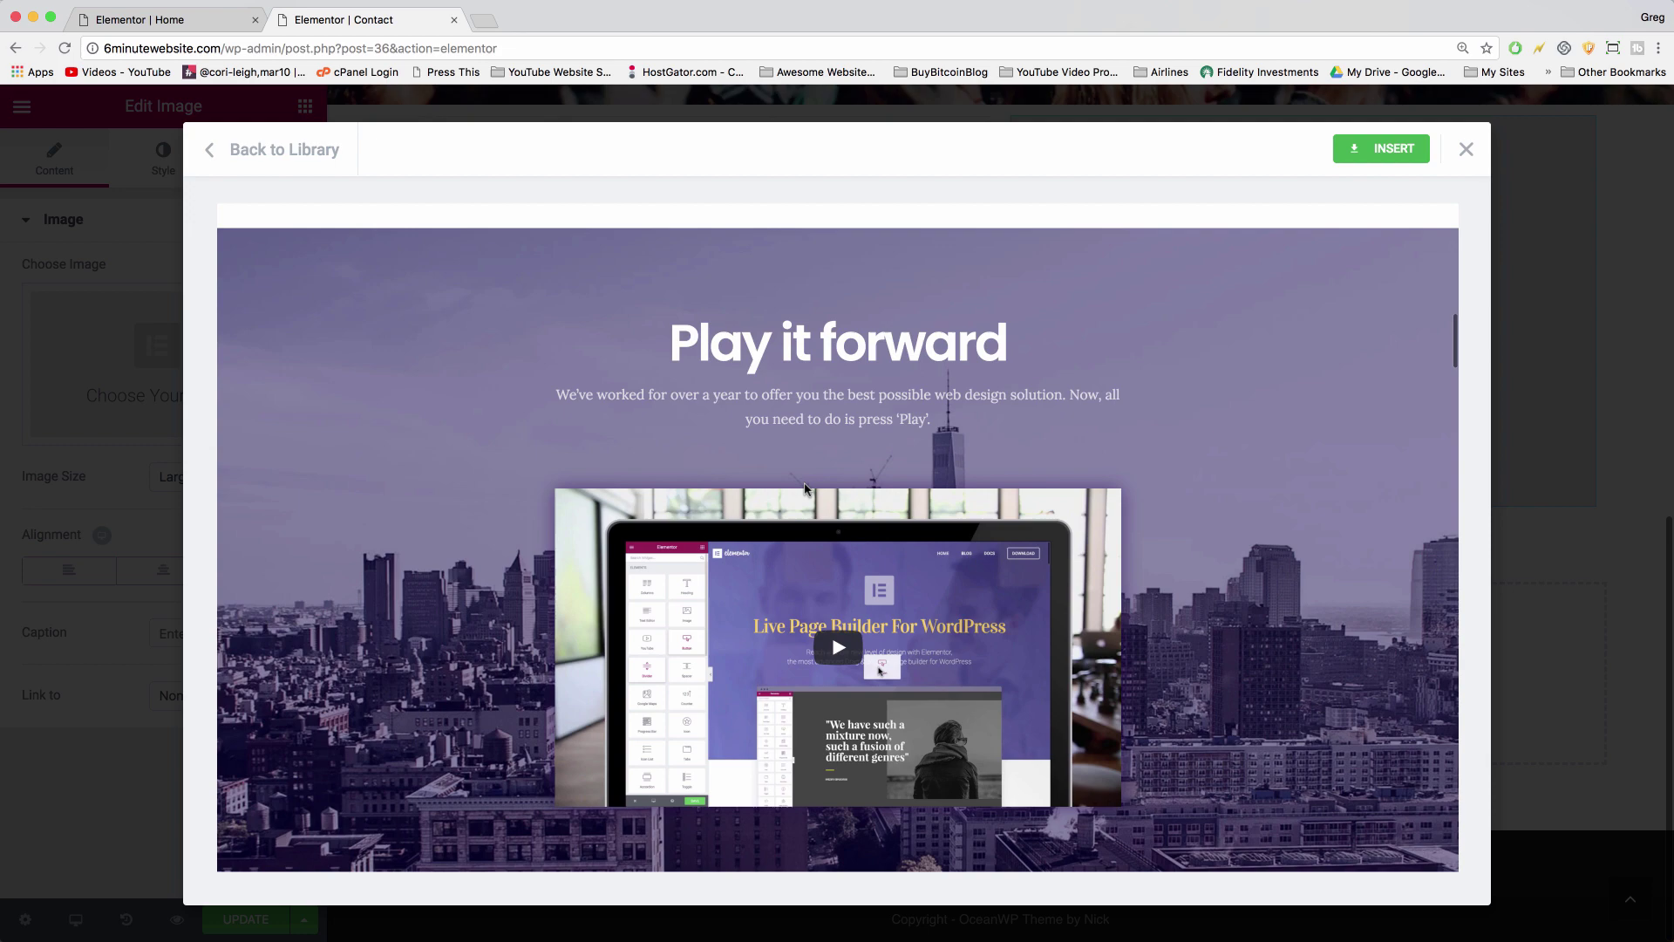
scroll(806, 489, down, 10)
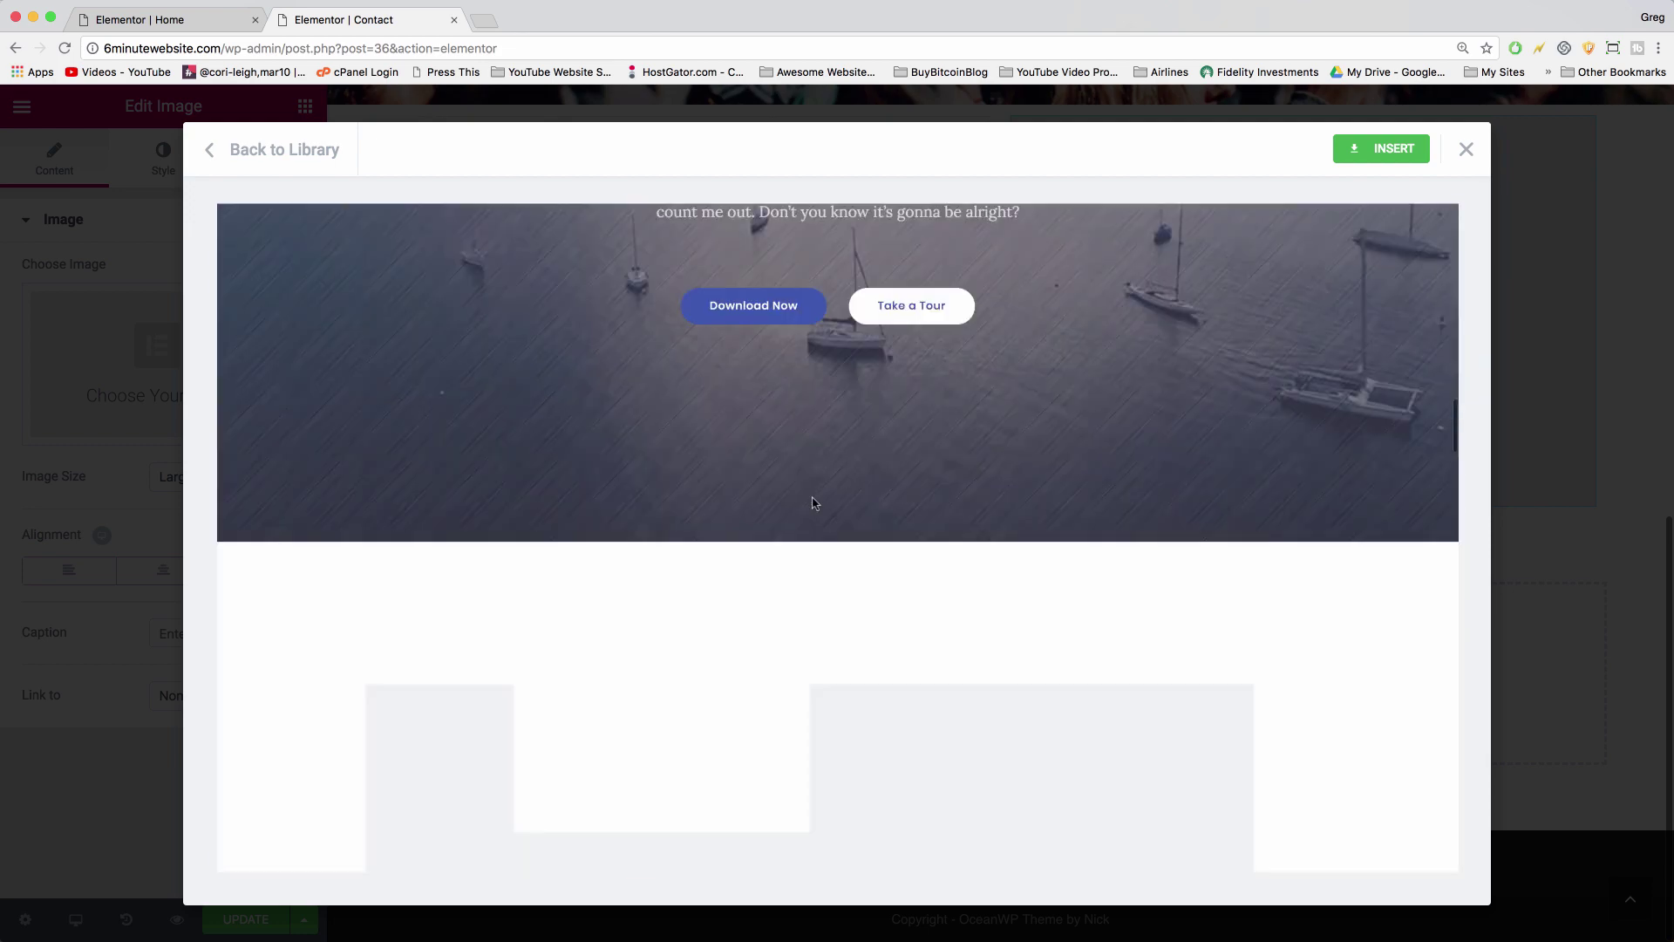
scroll(813, 503, down, 4)
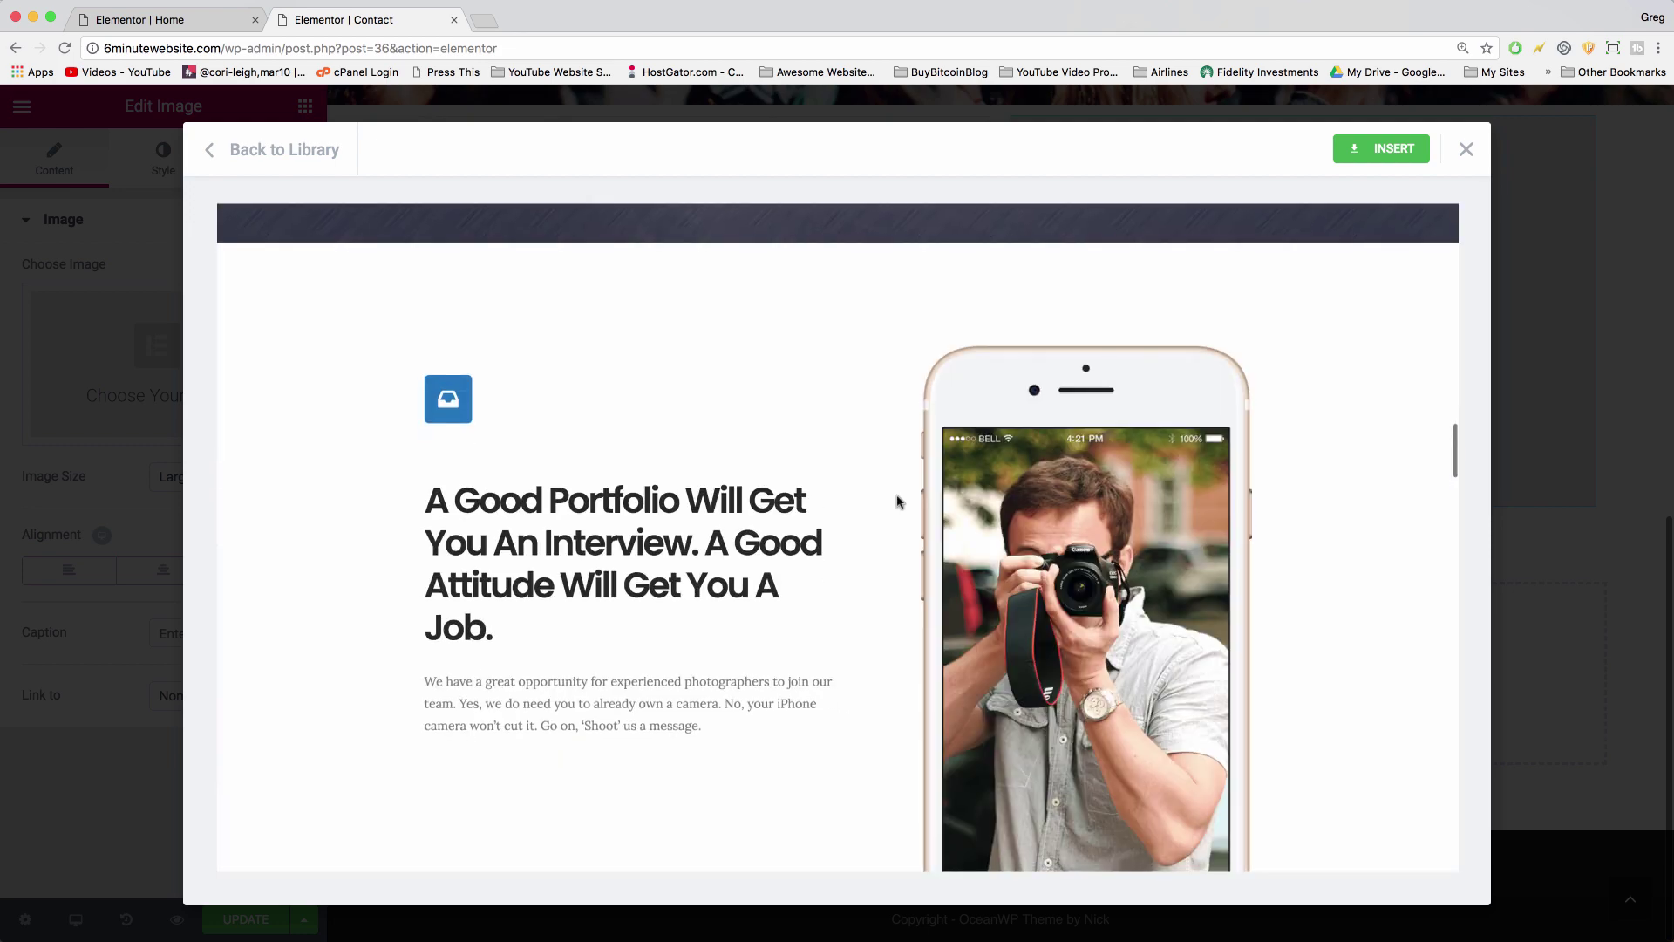
scroll(1014, 494, up, 15)
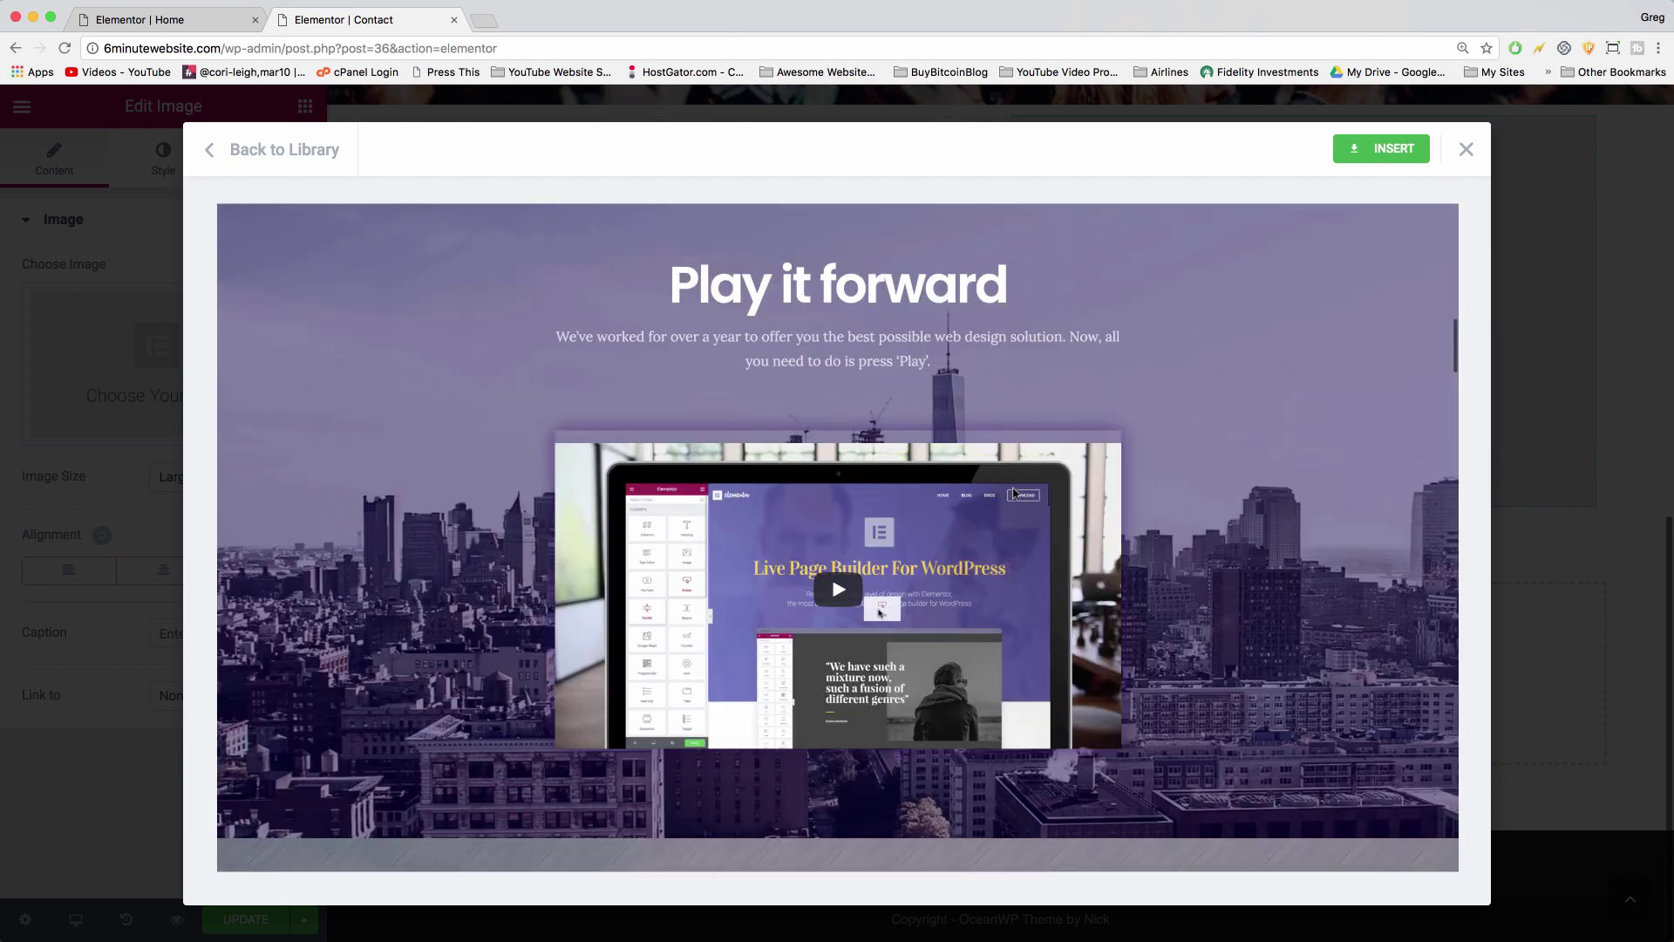
scroll(1014, 493, up, 6)
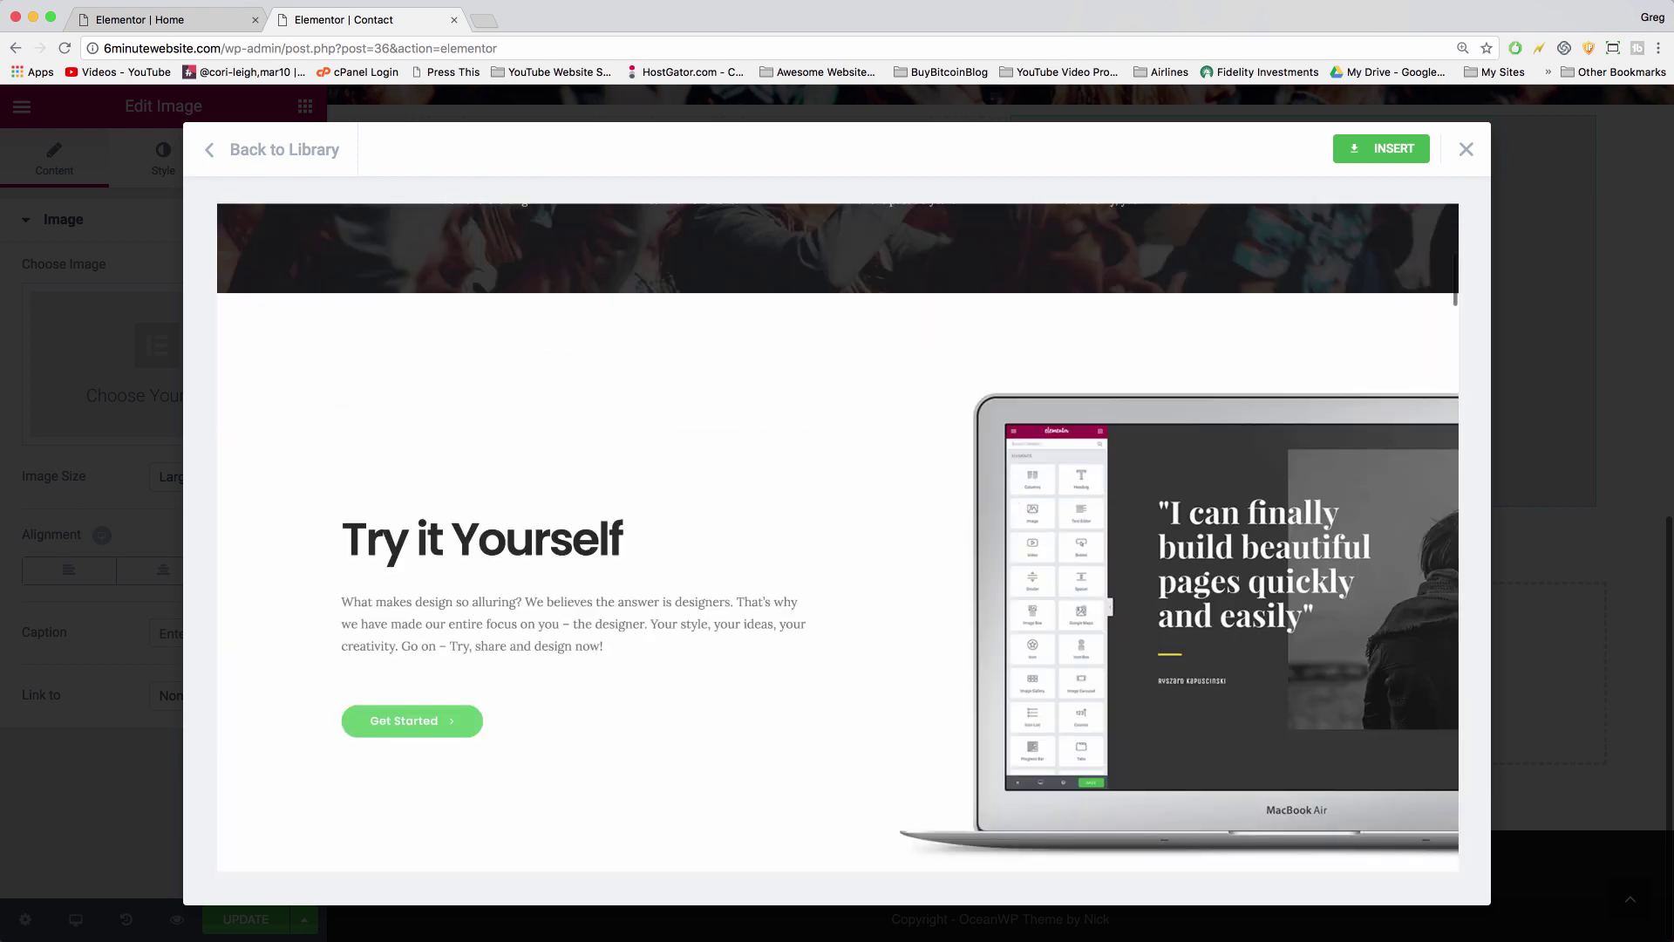
click(1466, 149)
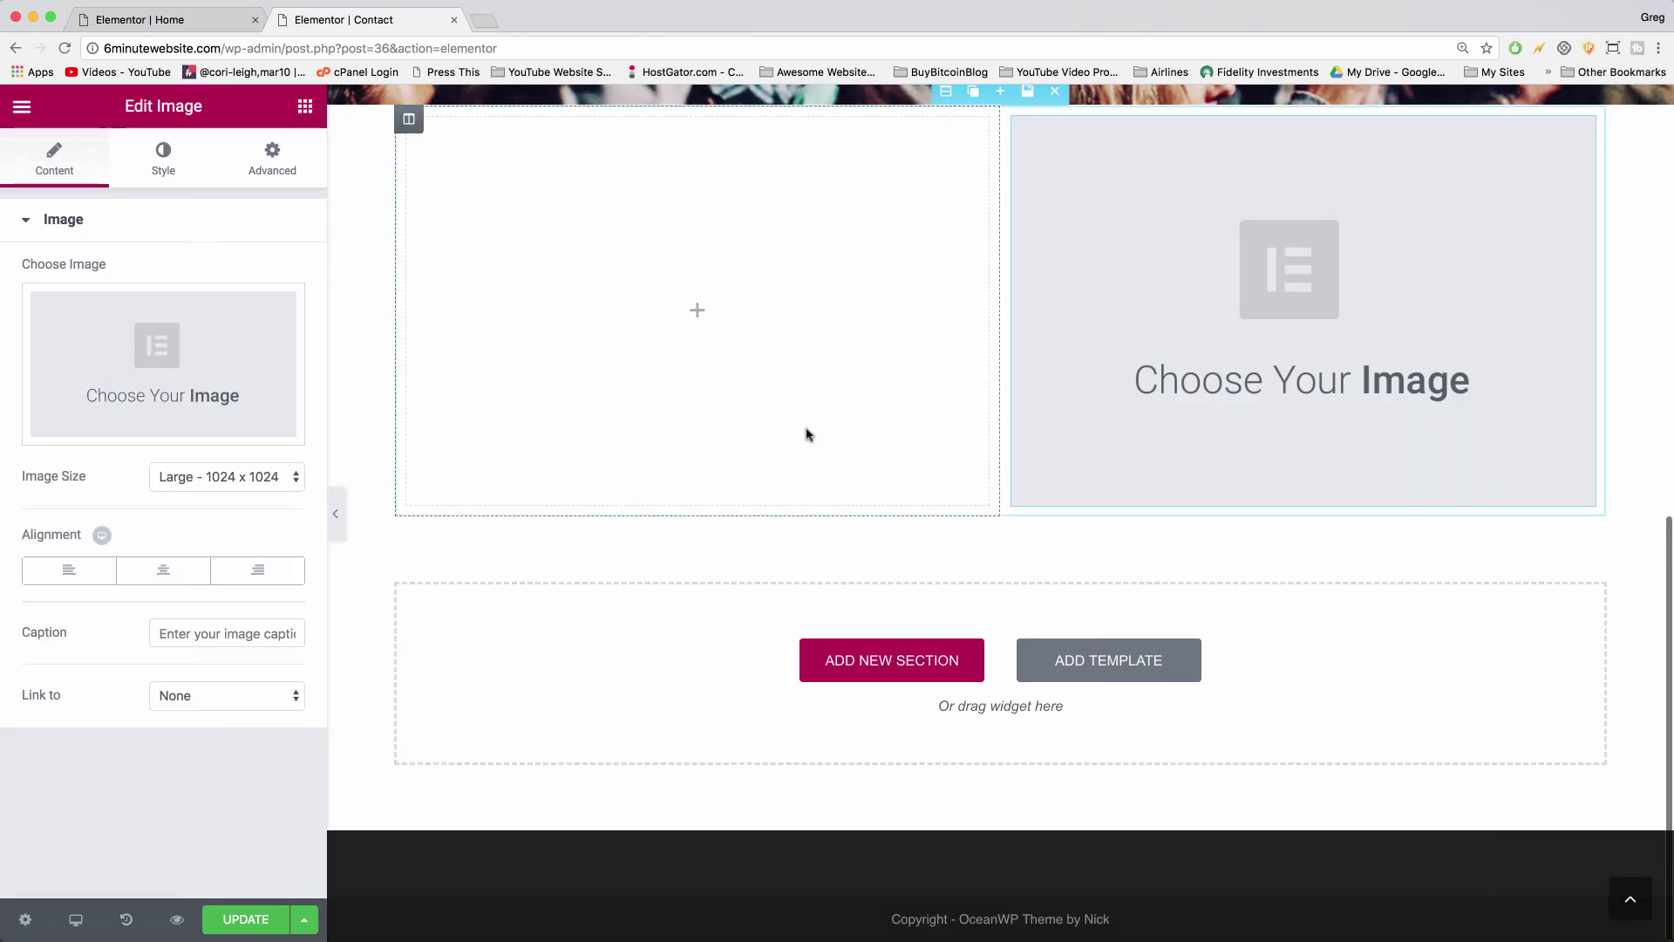
Insert ma.png from the media library into the Image widget and try right alignment on it
scroll(803, 433, up, 3)
click(158, 362)
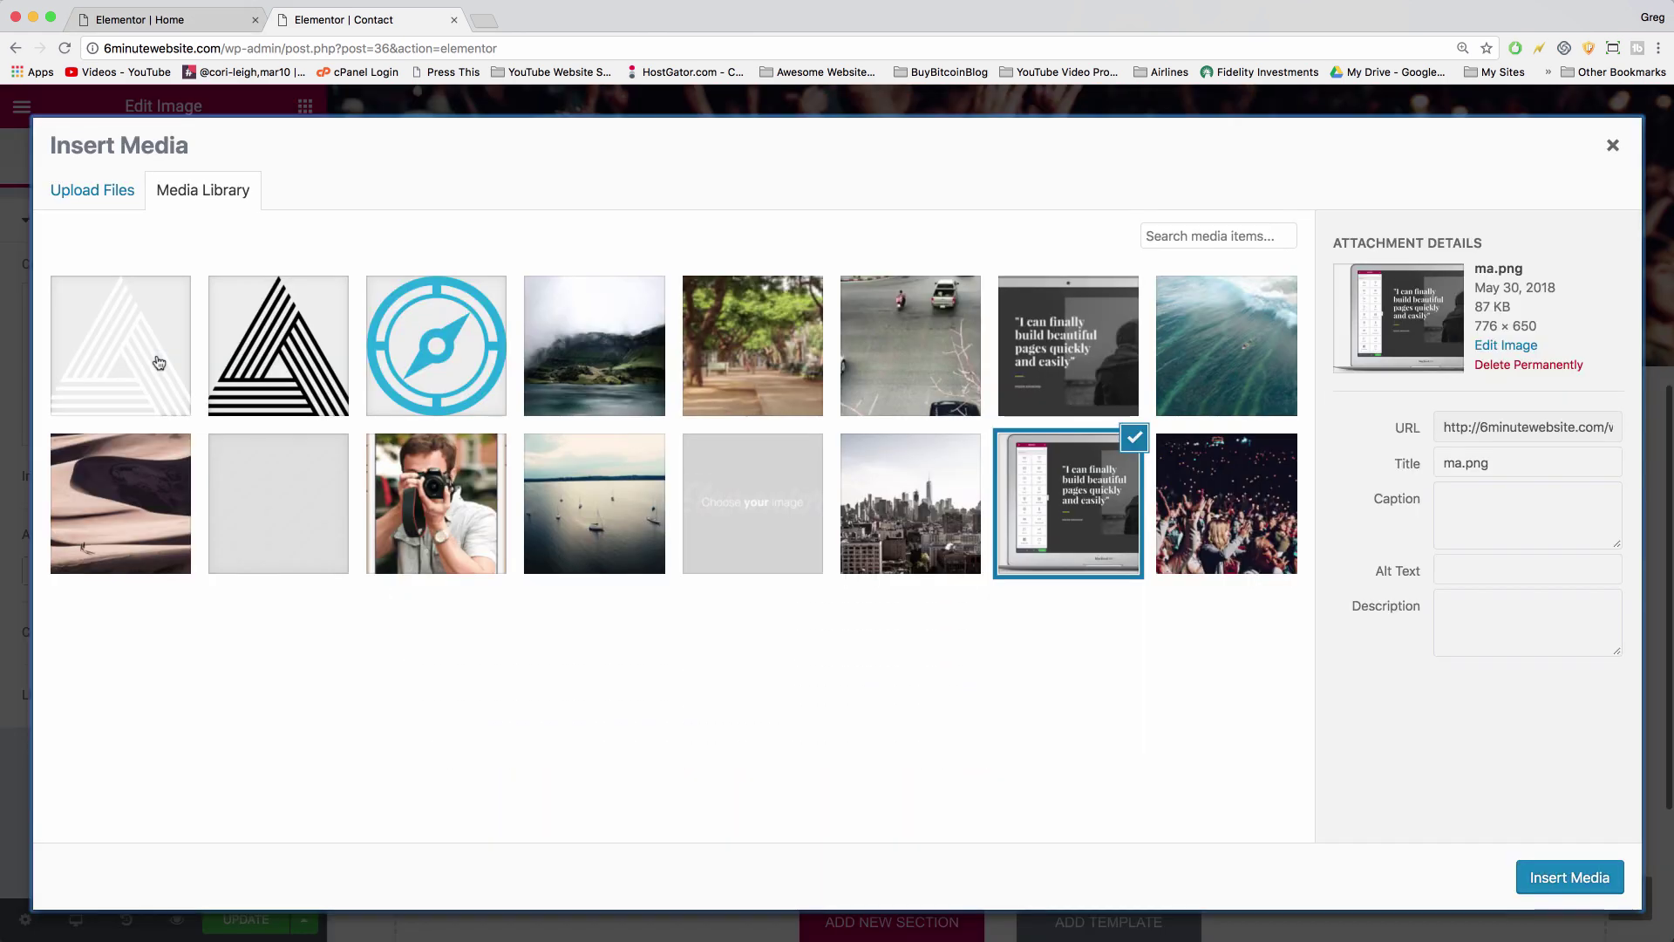
click(1057, 494)
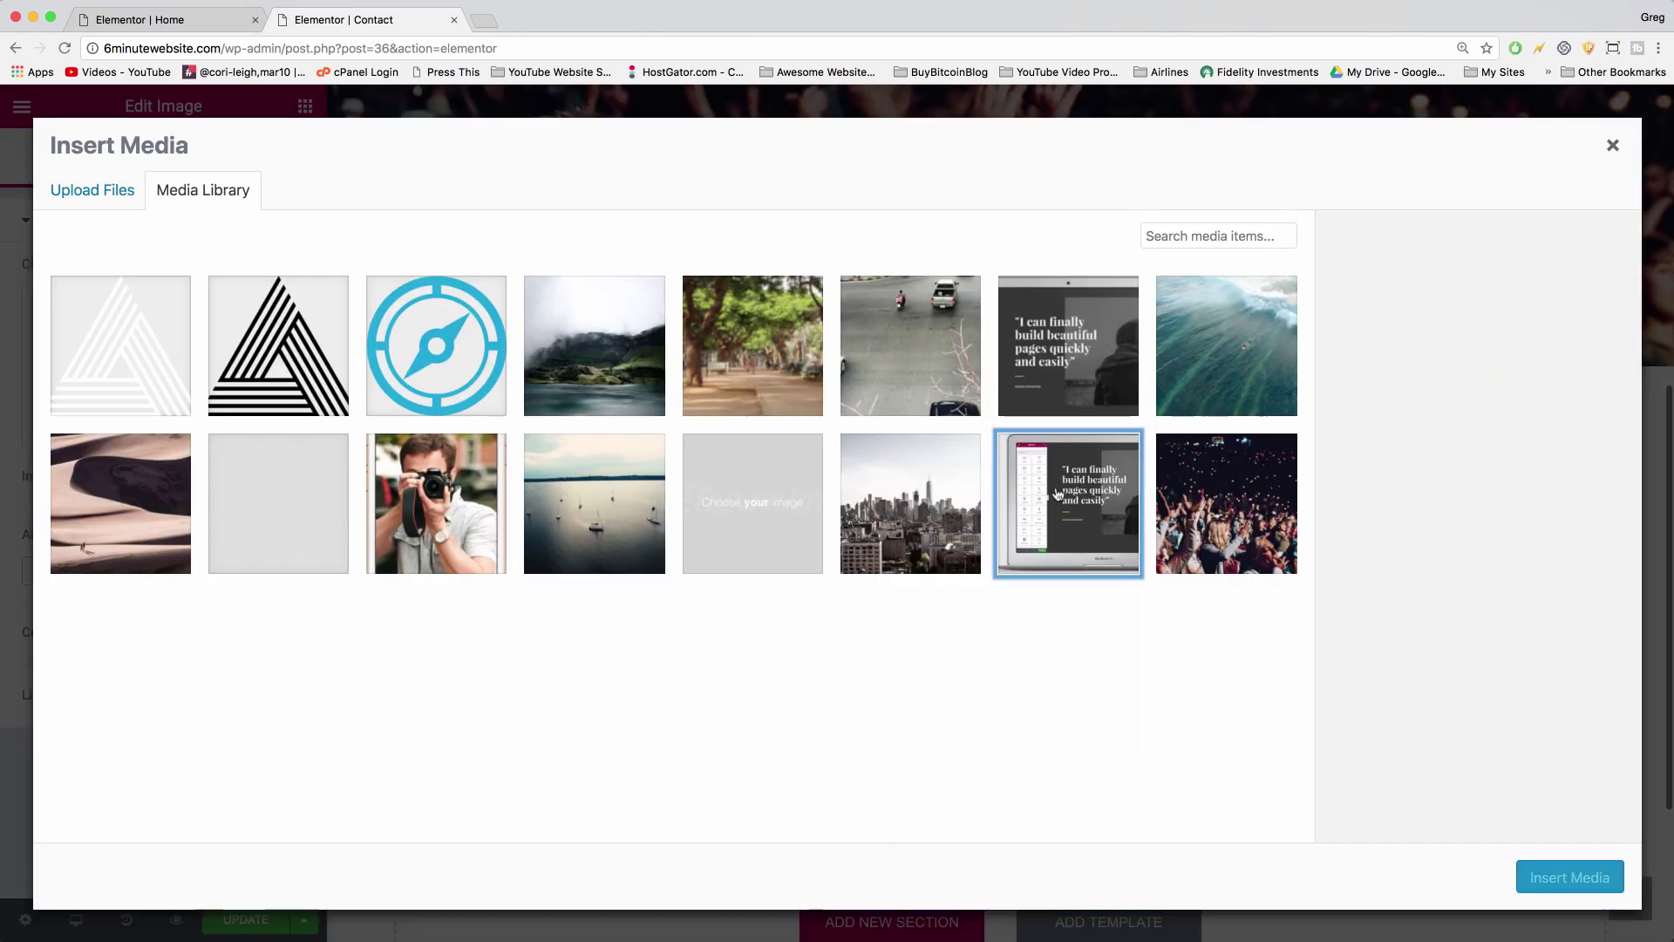
click(1126, 495)
click(1540, 874)
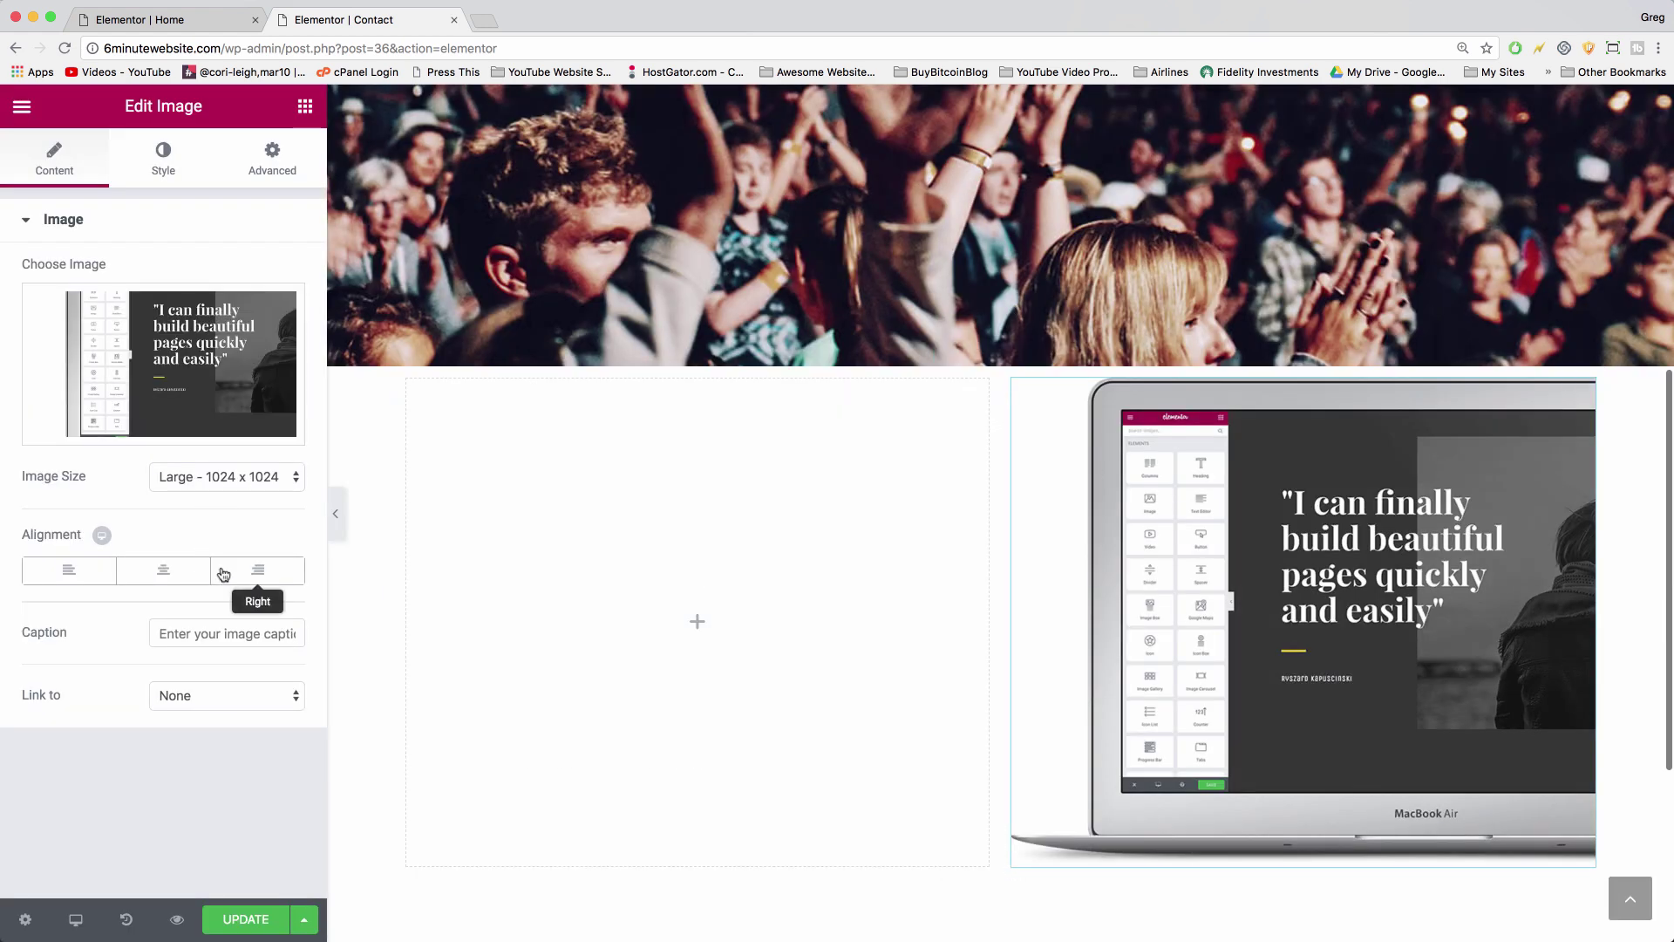
click(258, 575)
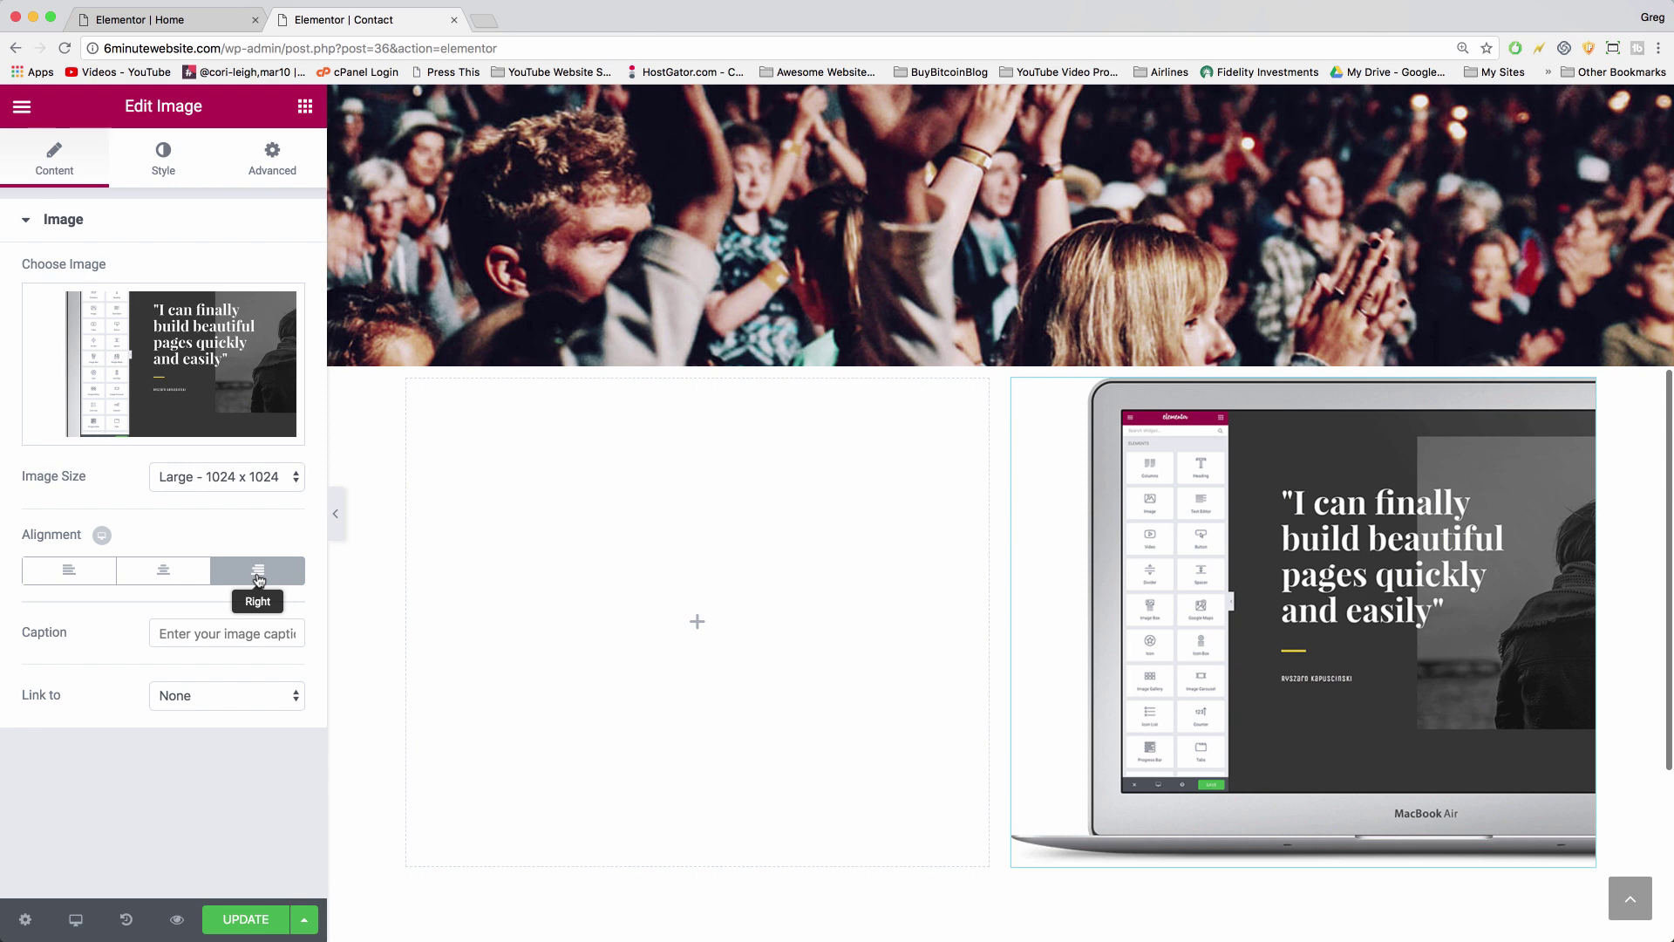
Set the content width of the two-column section to Full Width
scroll(973, 597, down, 1)
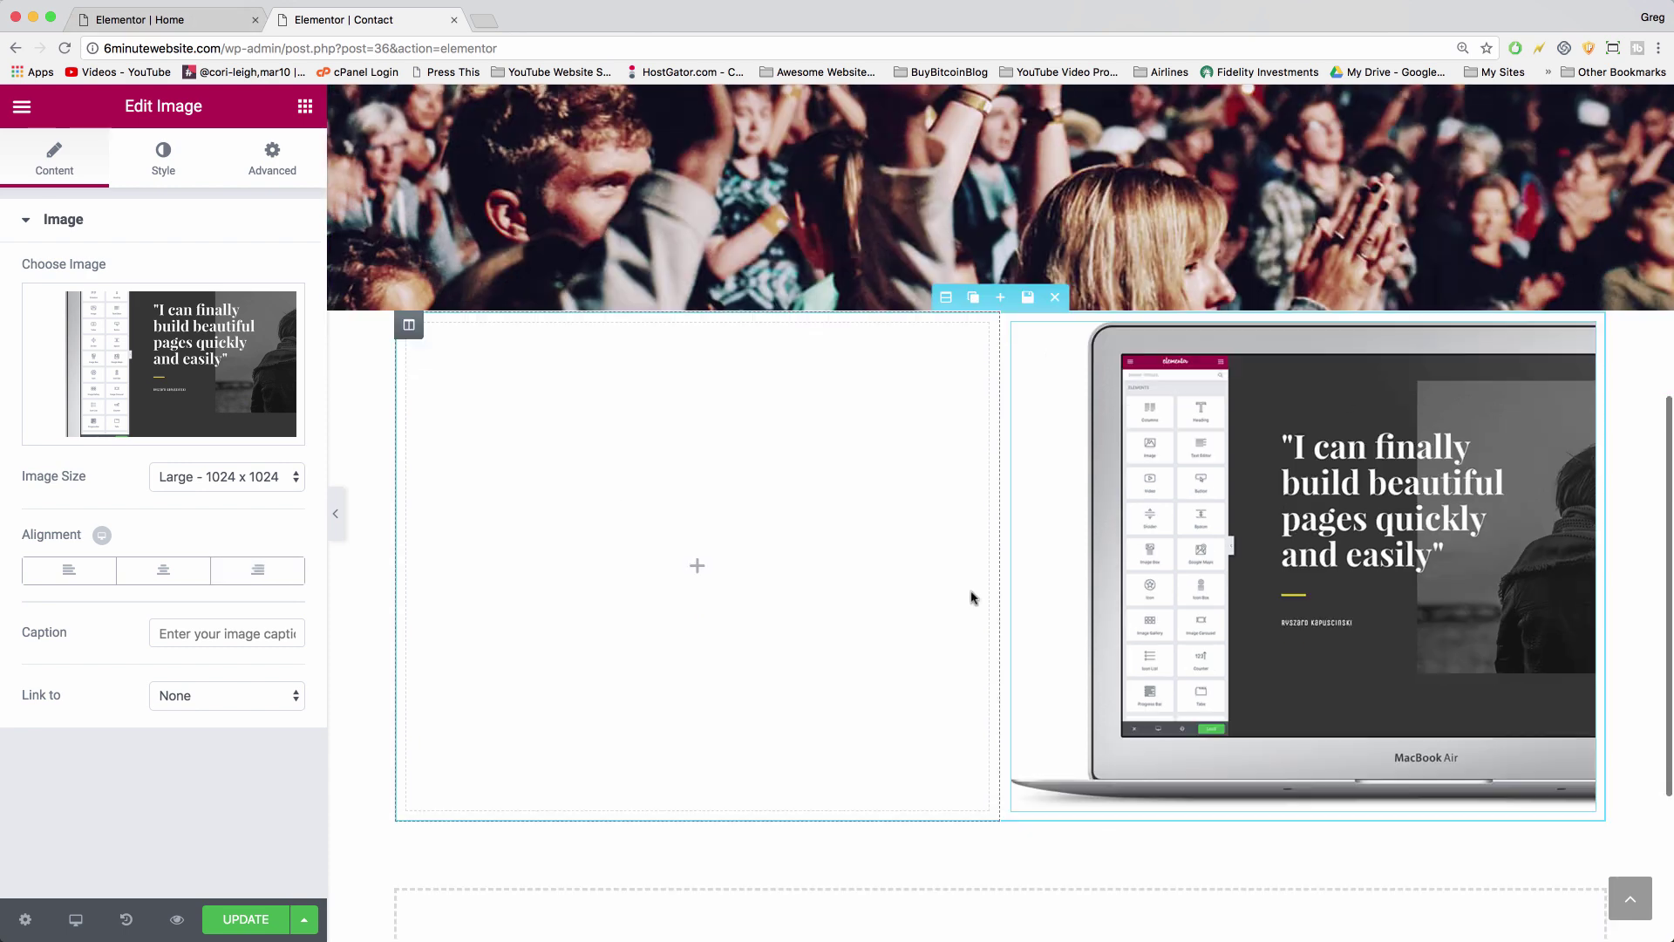
scroll(973, 598, down, 1)
scroll(957, 599, up, 2)
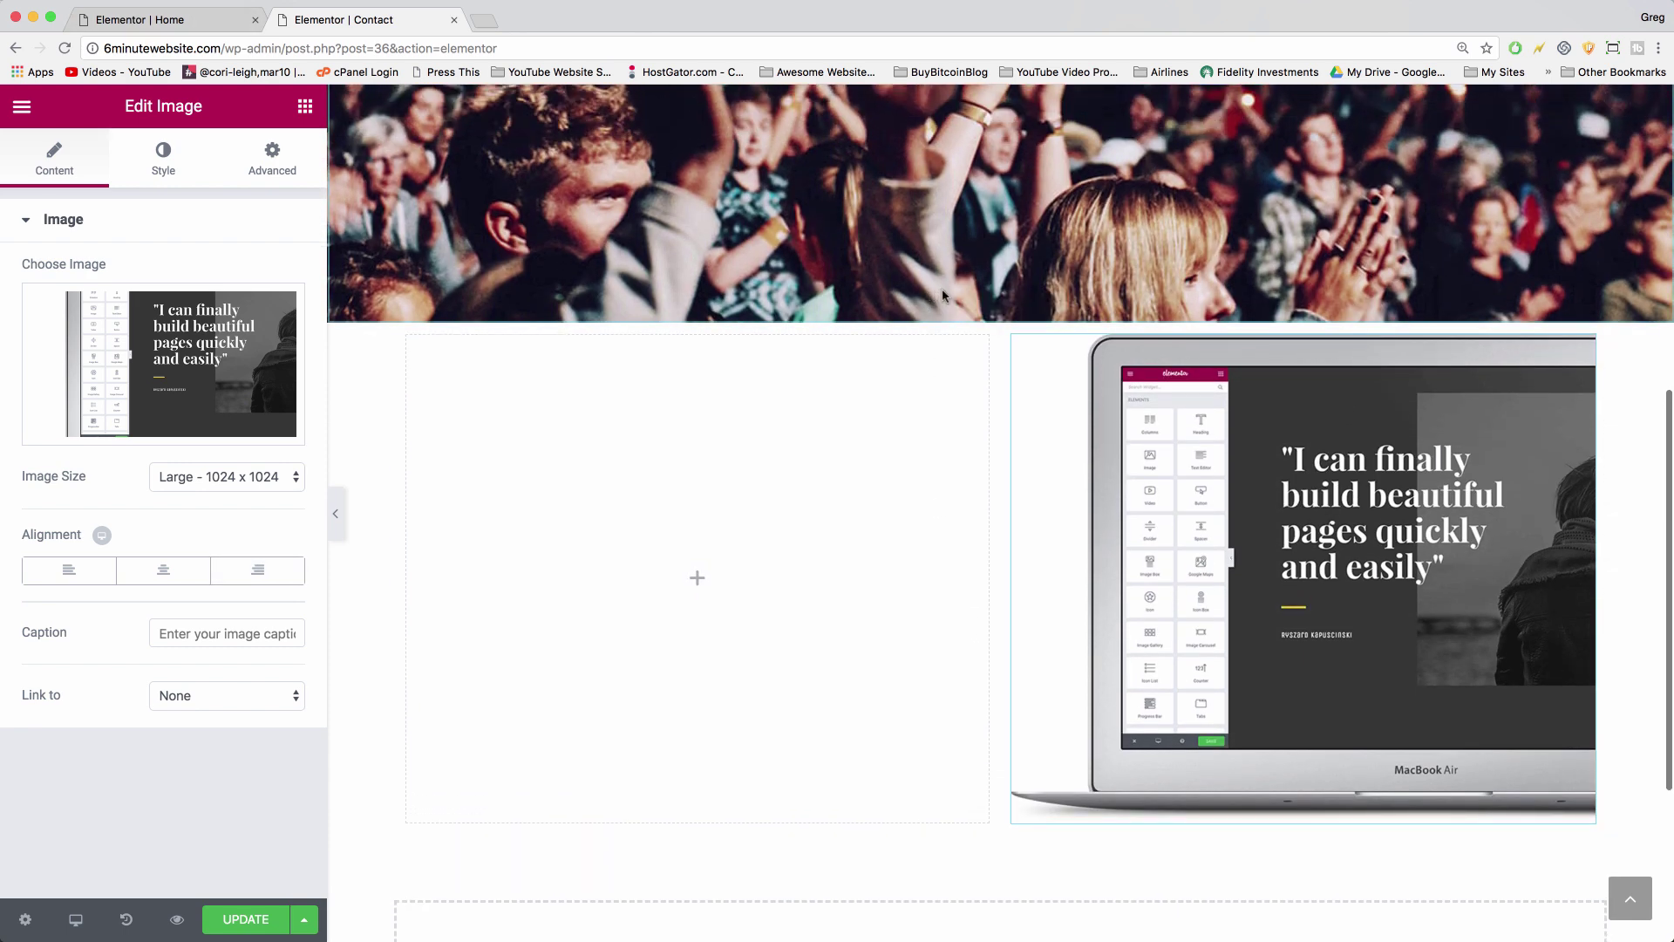
click(946, 311)
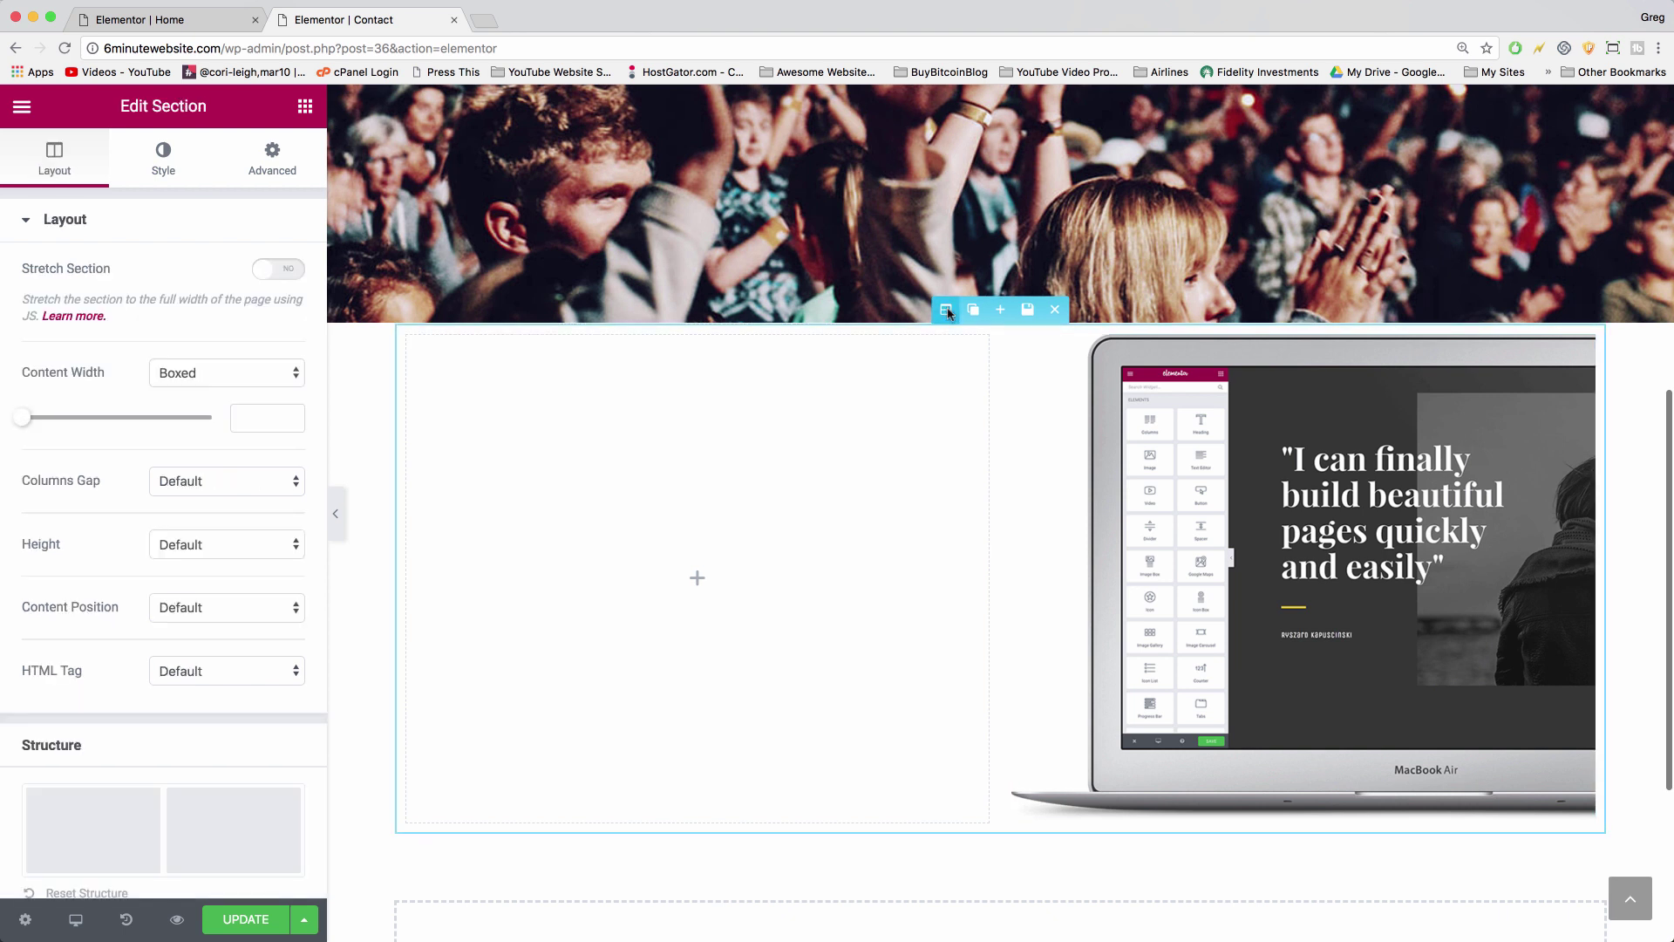
click(202, 372)
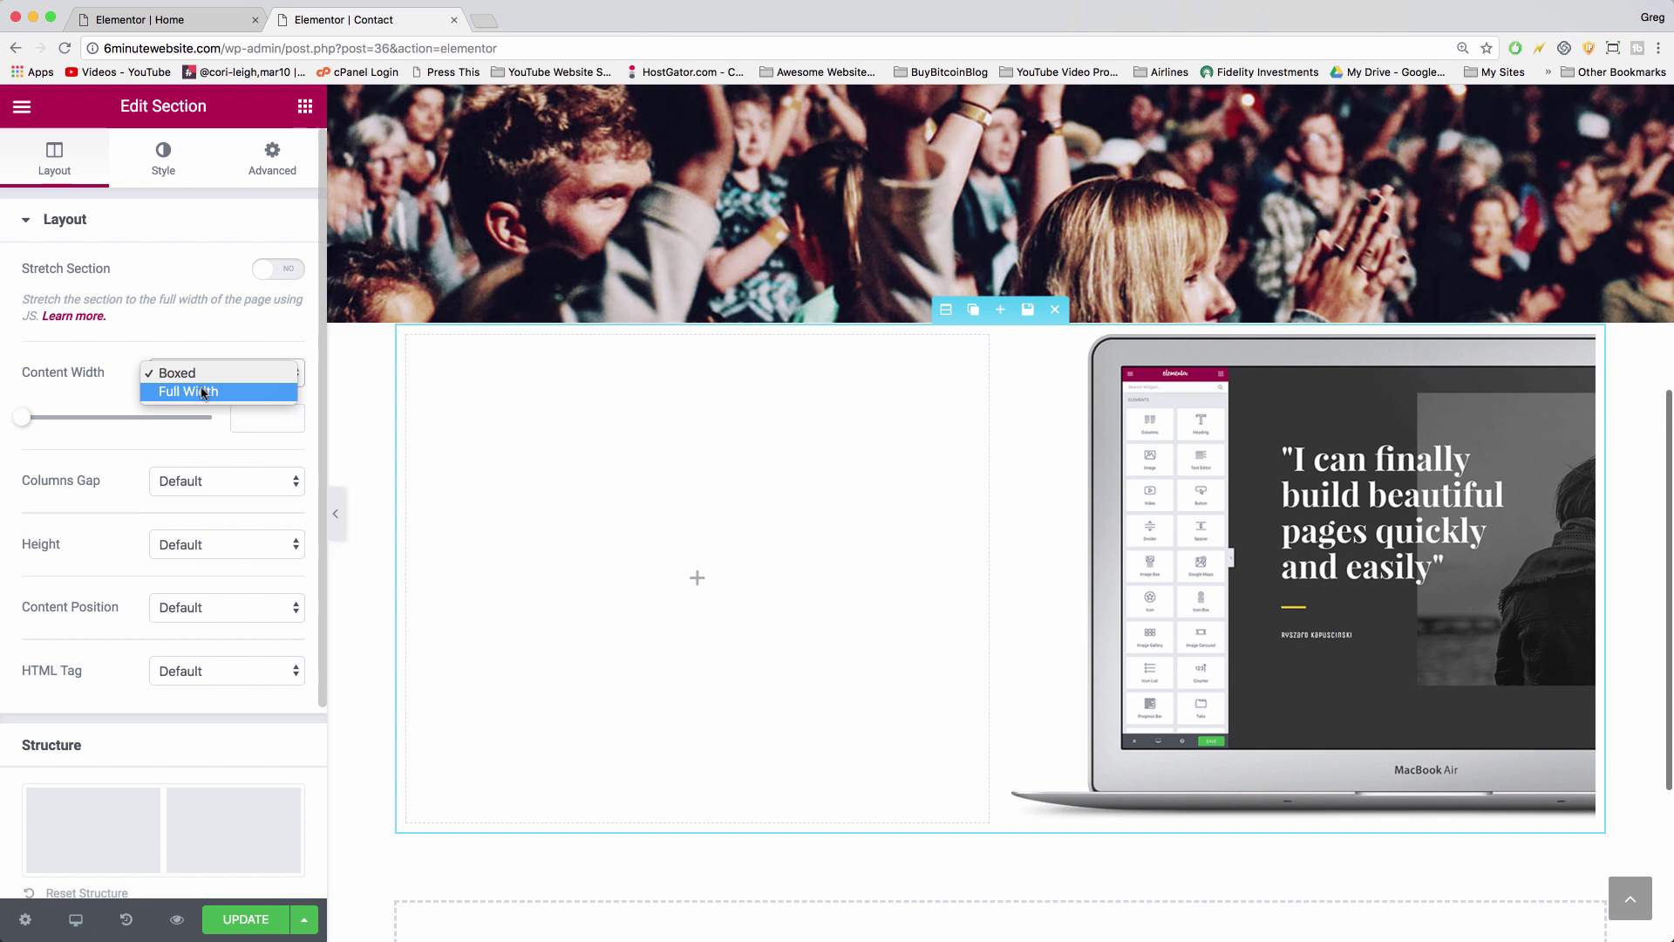
click(201, 389)
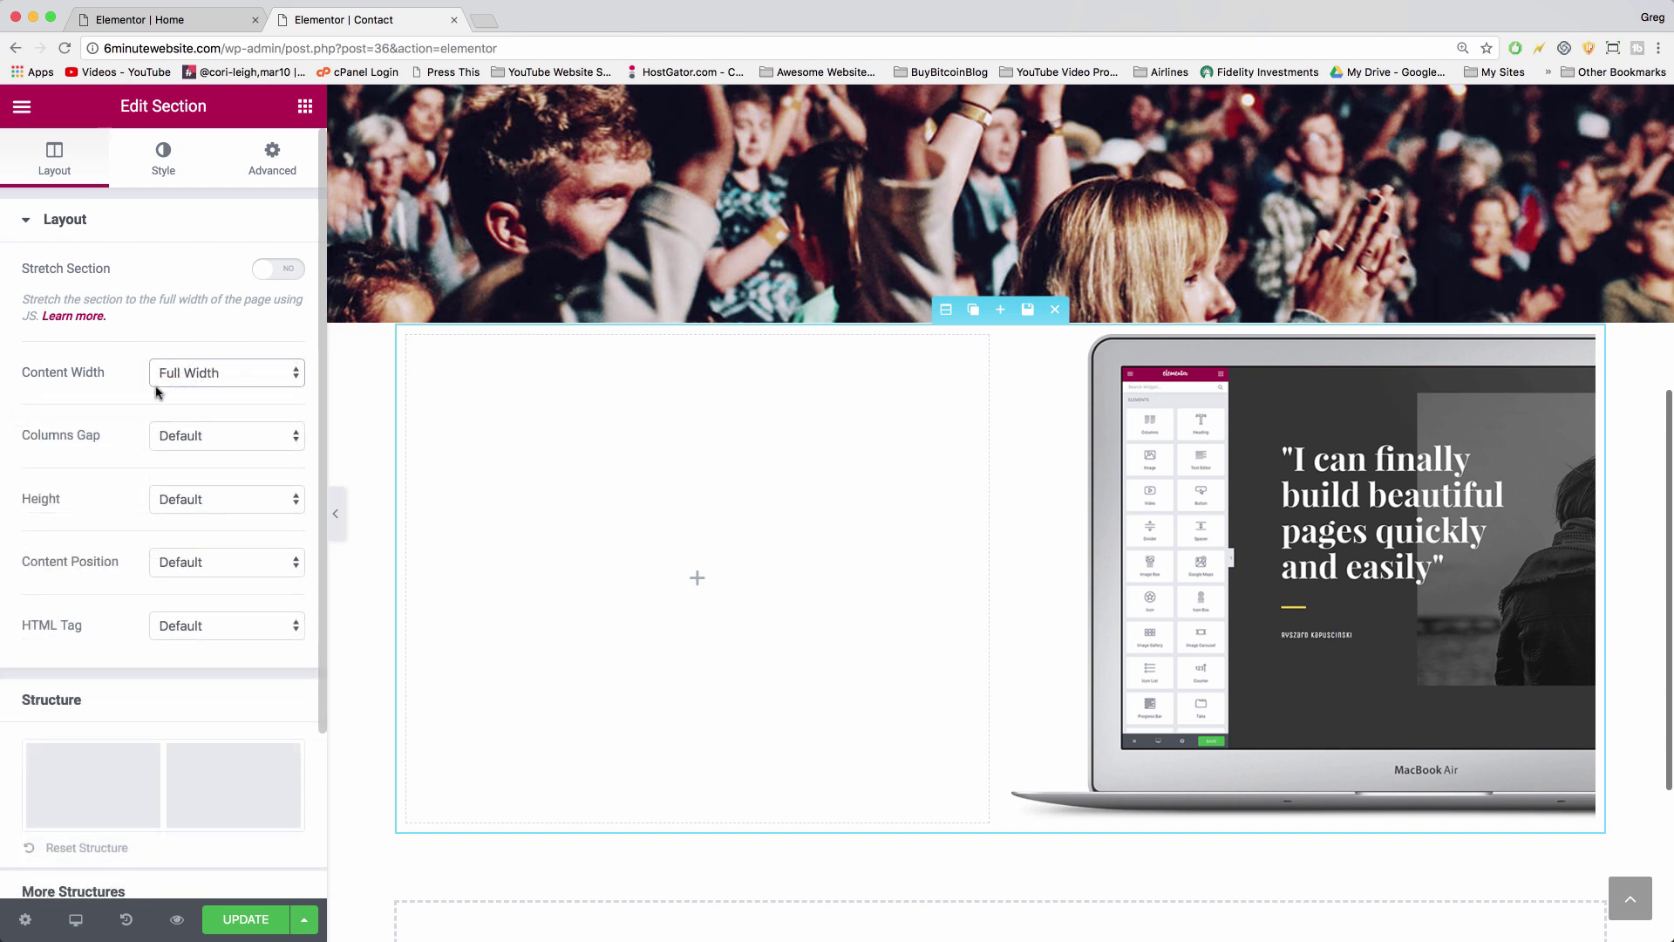
Set the two-column section's columns gap to No Gap and its height to Fit To Screen
click(202, 436)
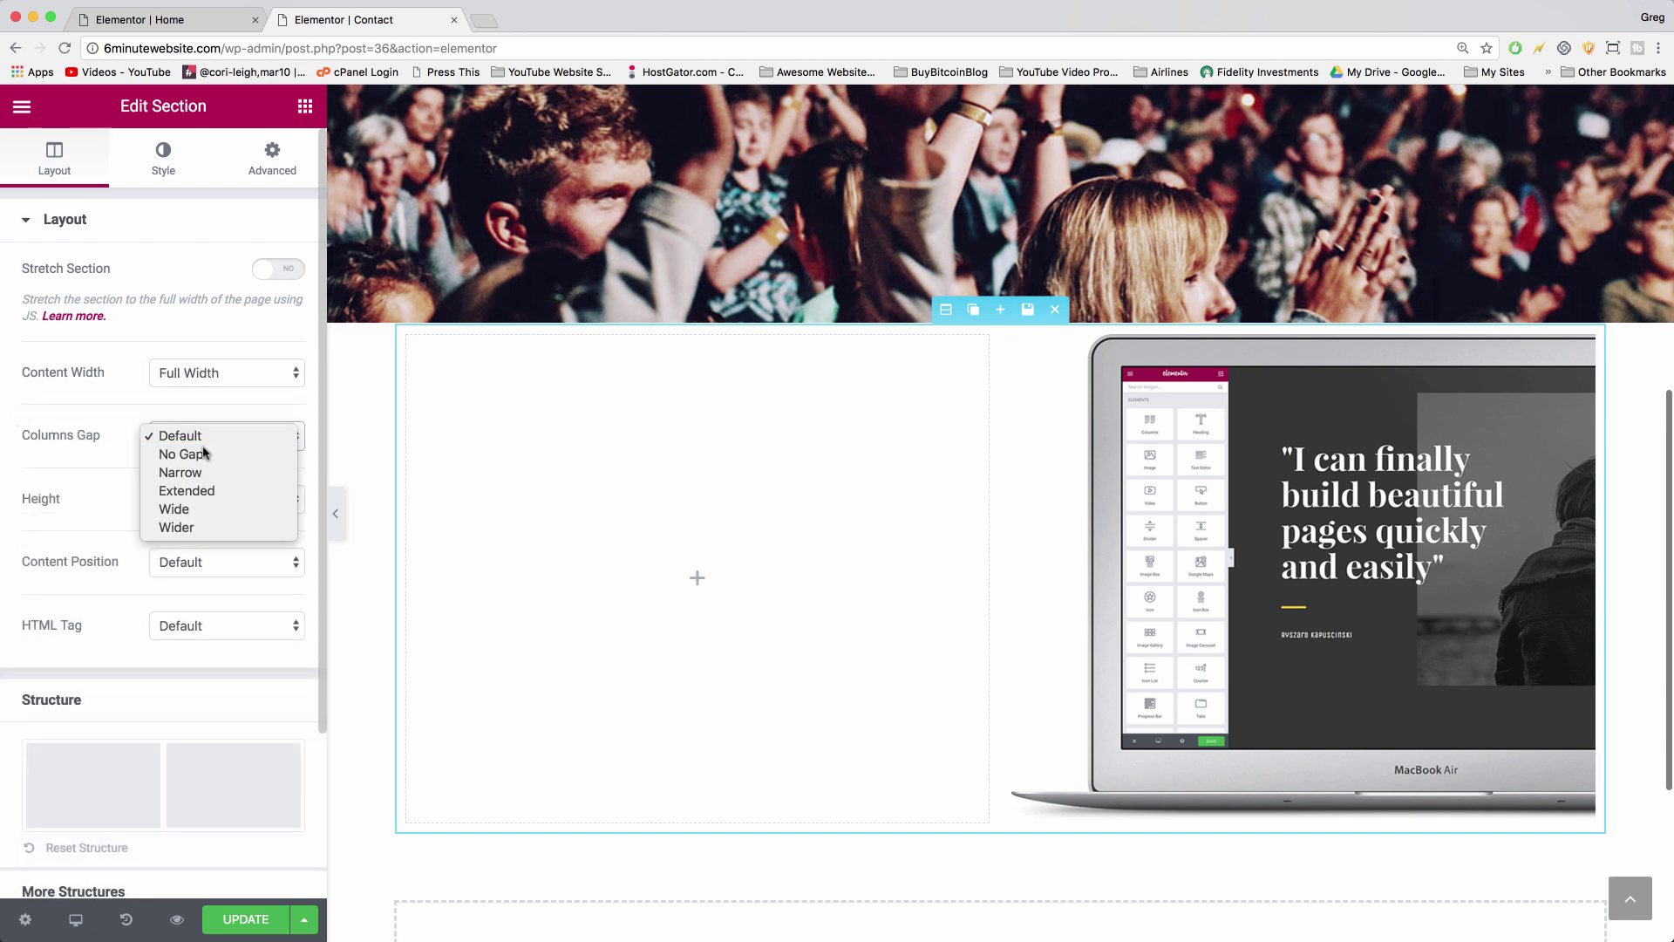
click(187, 453)
click(222, 497)
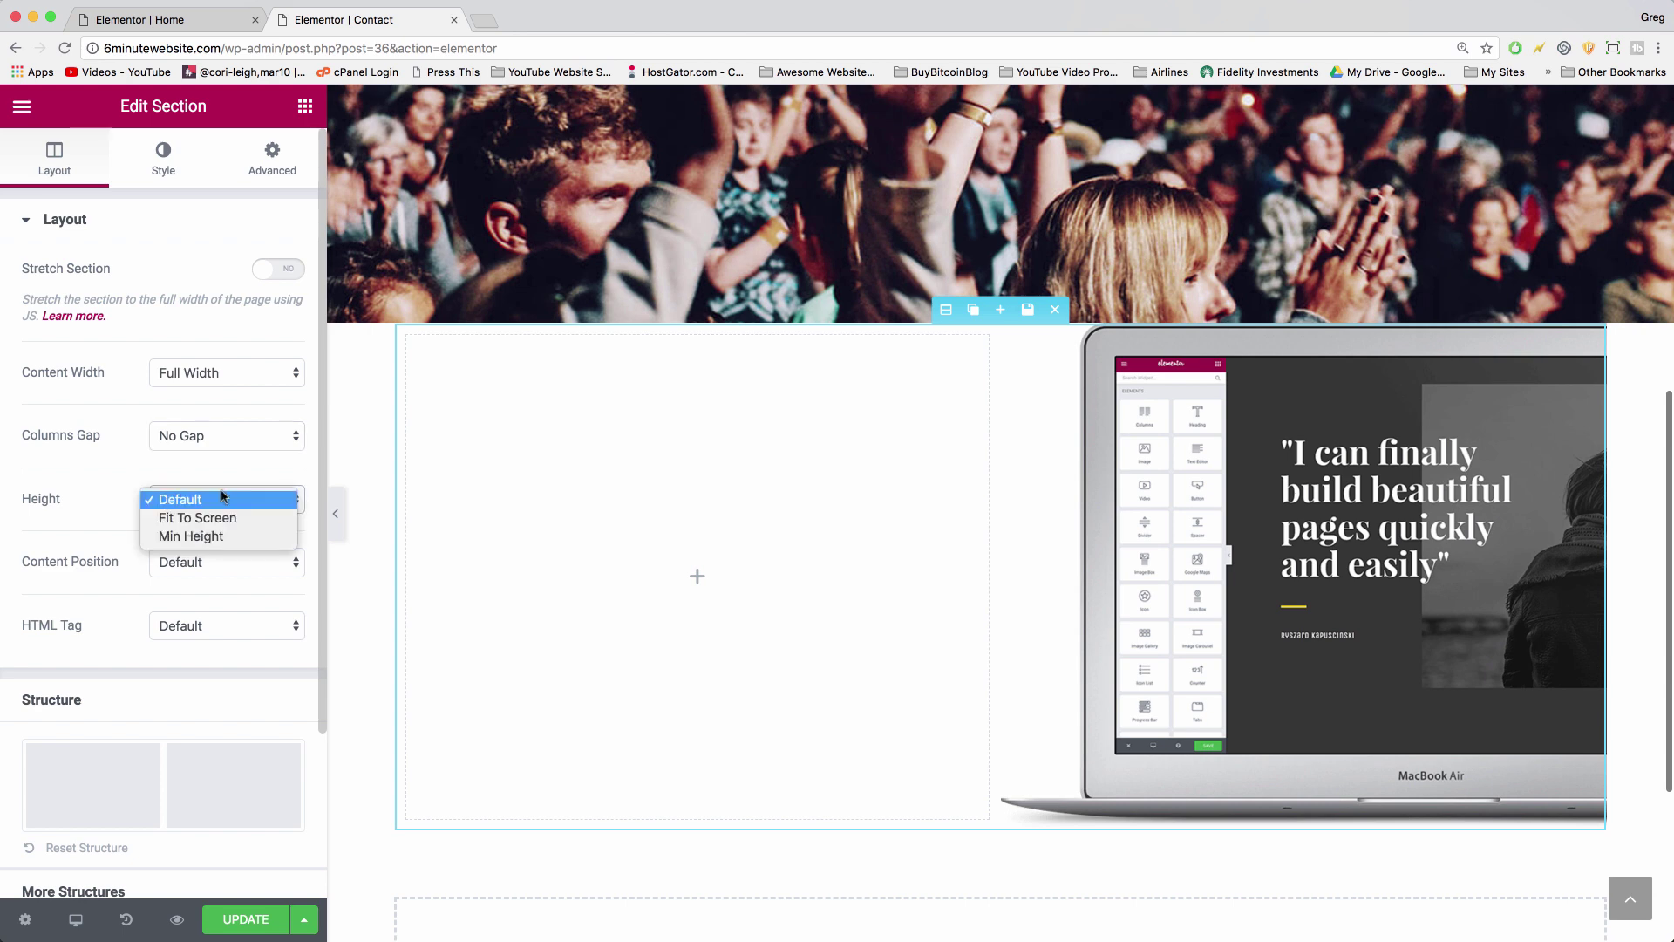
click(224, 517)
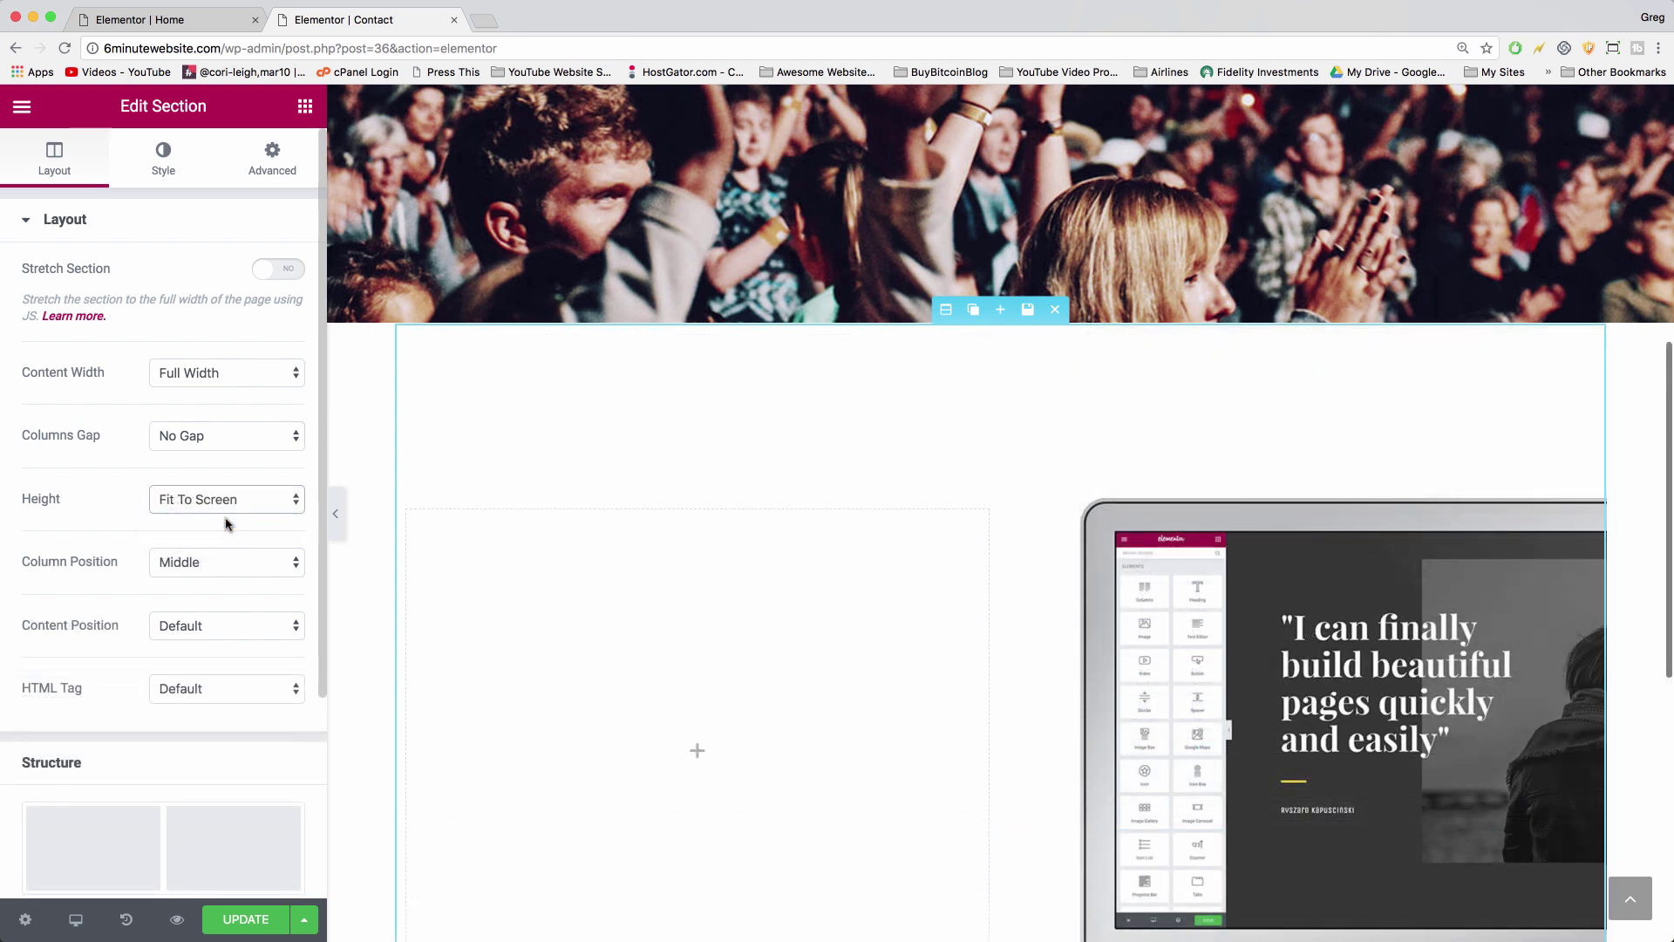
Set the content position of the two-column section to Middle
scroll(225, 524, down, 1)
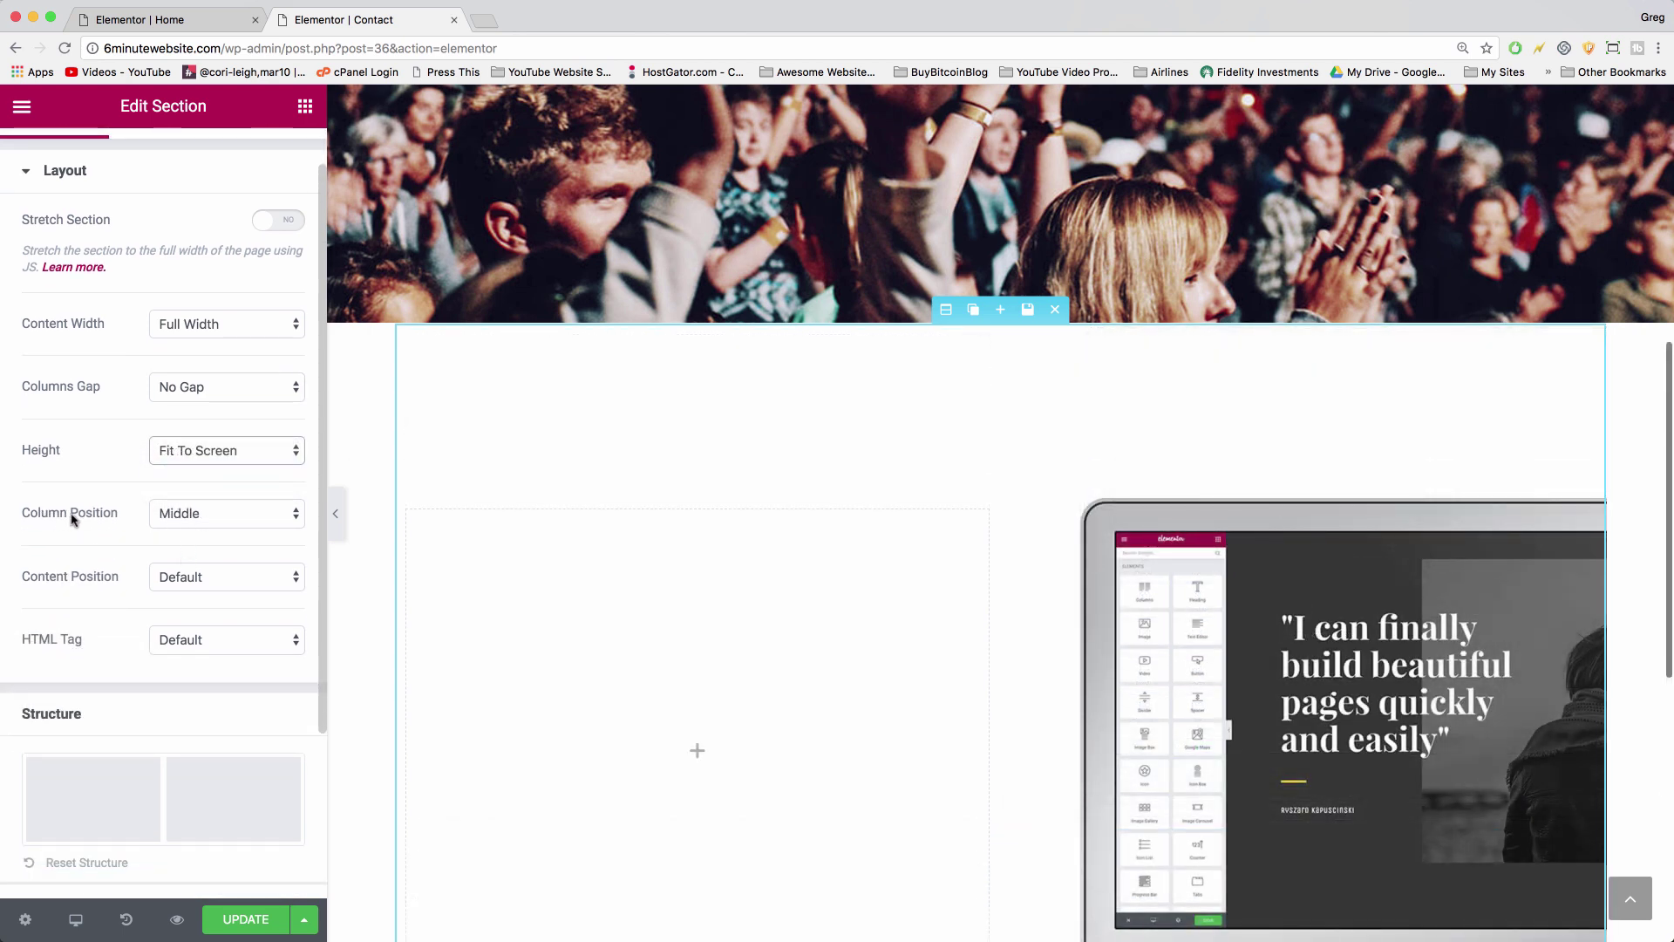
click(175, 580)
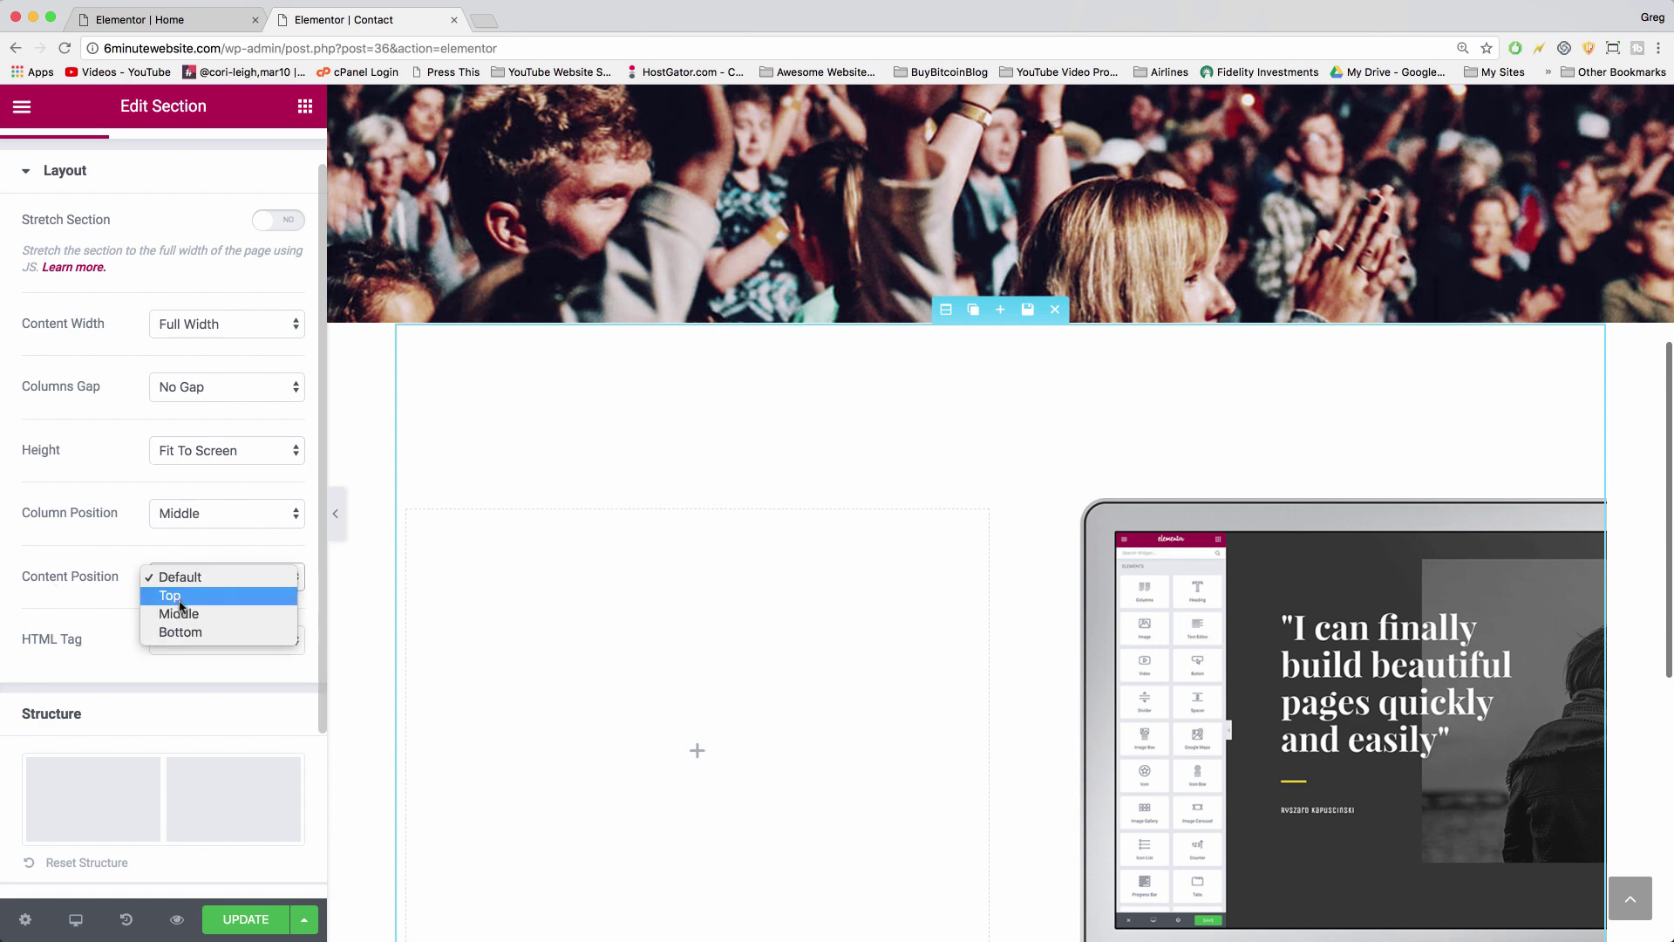
click(184, 615)
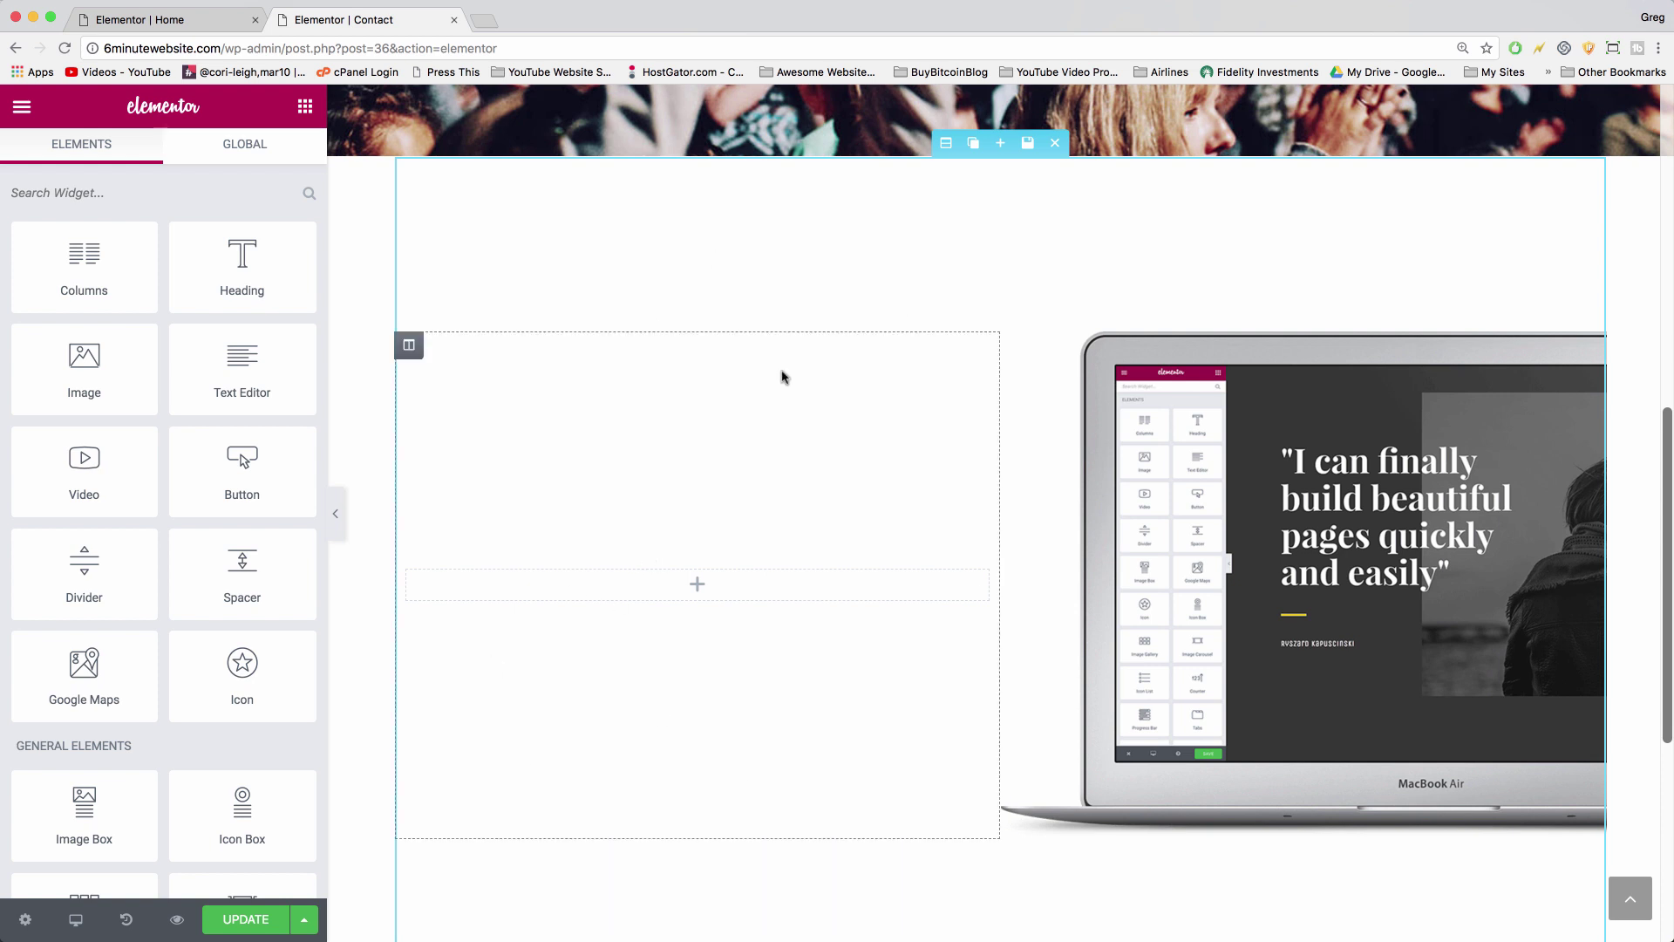
Stack a Heading, a Text Editor and a Button widget in the empty column beside the laptop image
drag(225, 250, 689, 586)
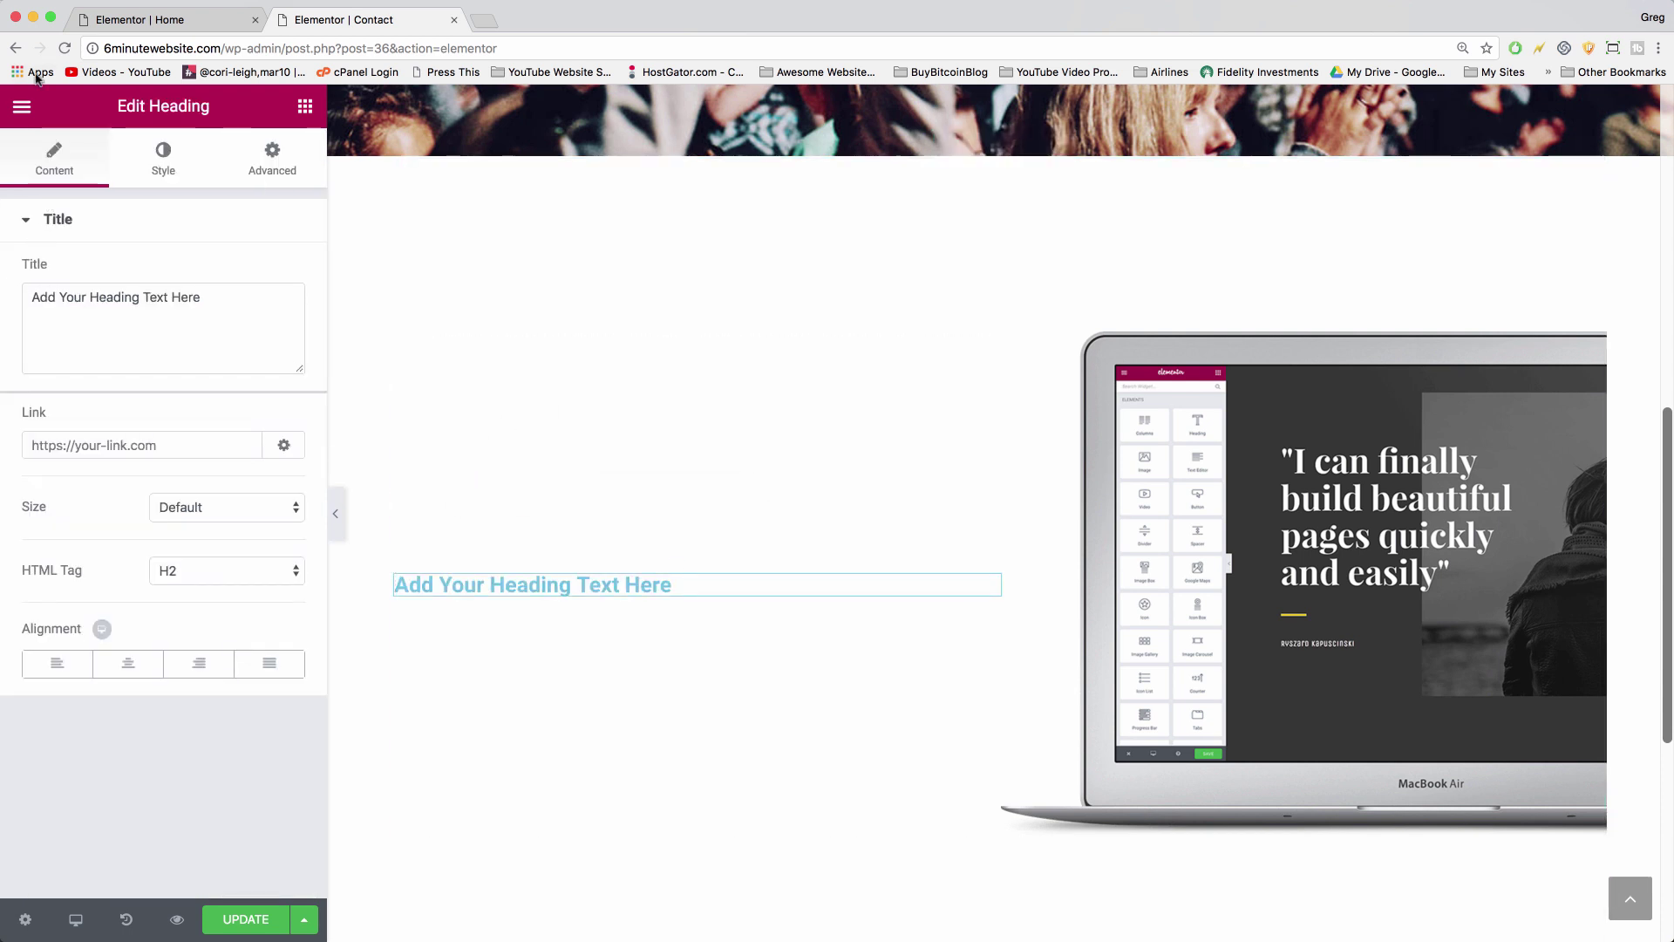
click(304, 107)
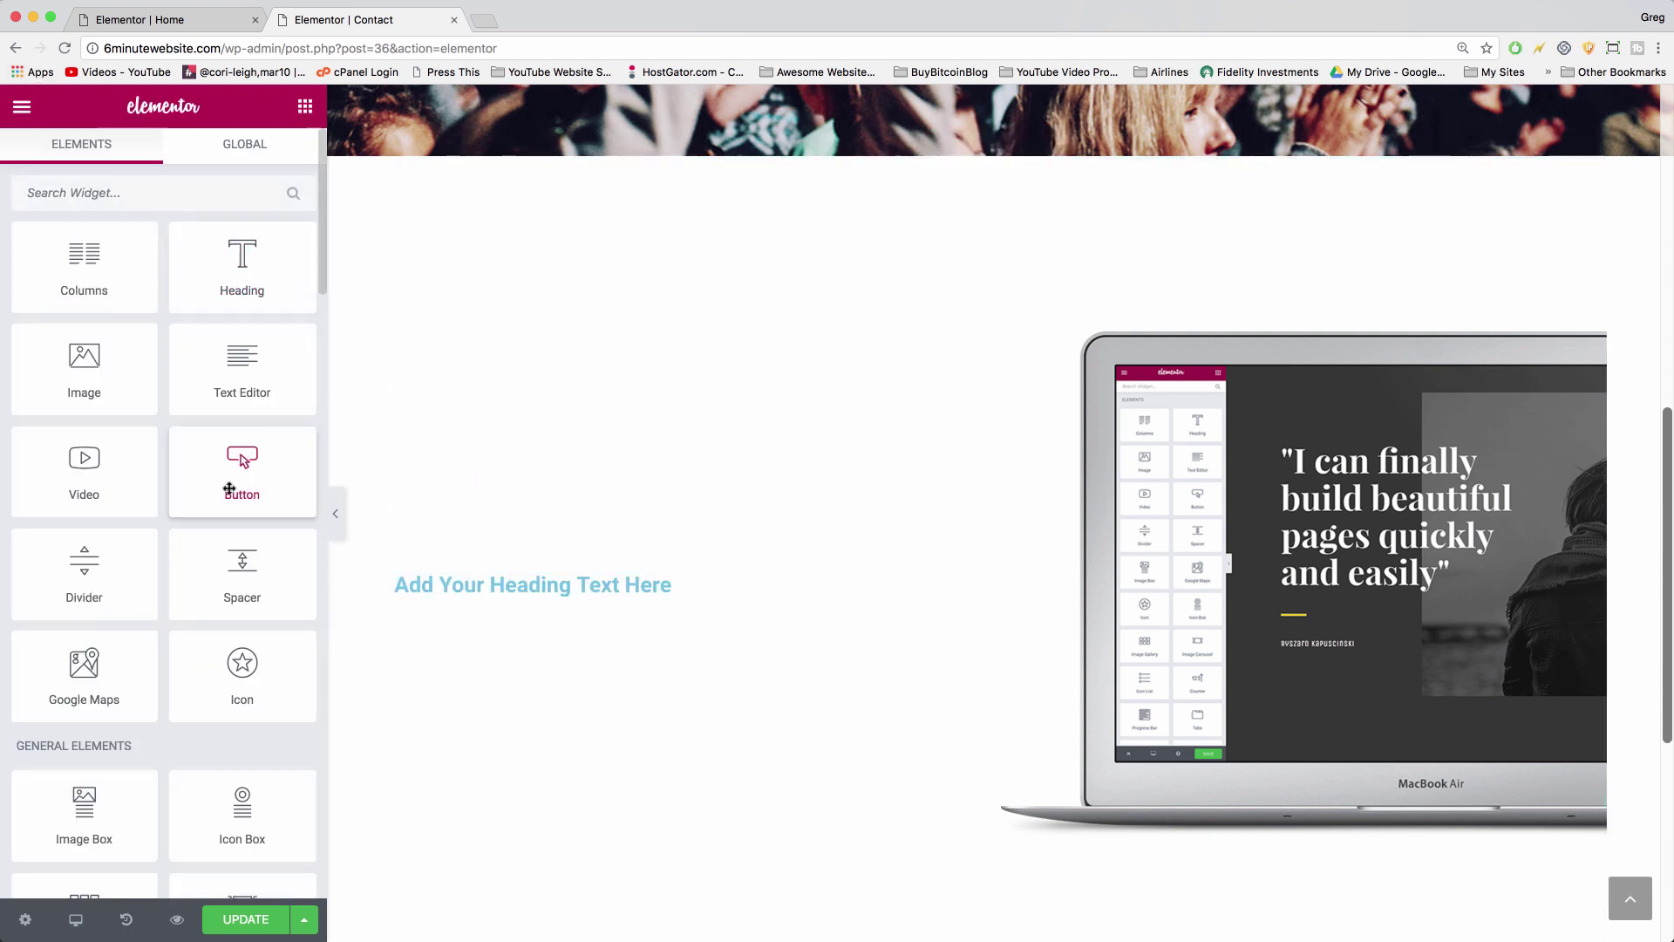
drag(239, 388, 587, 580)
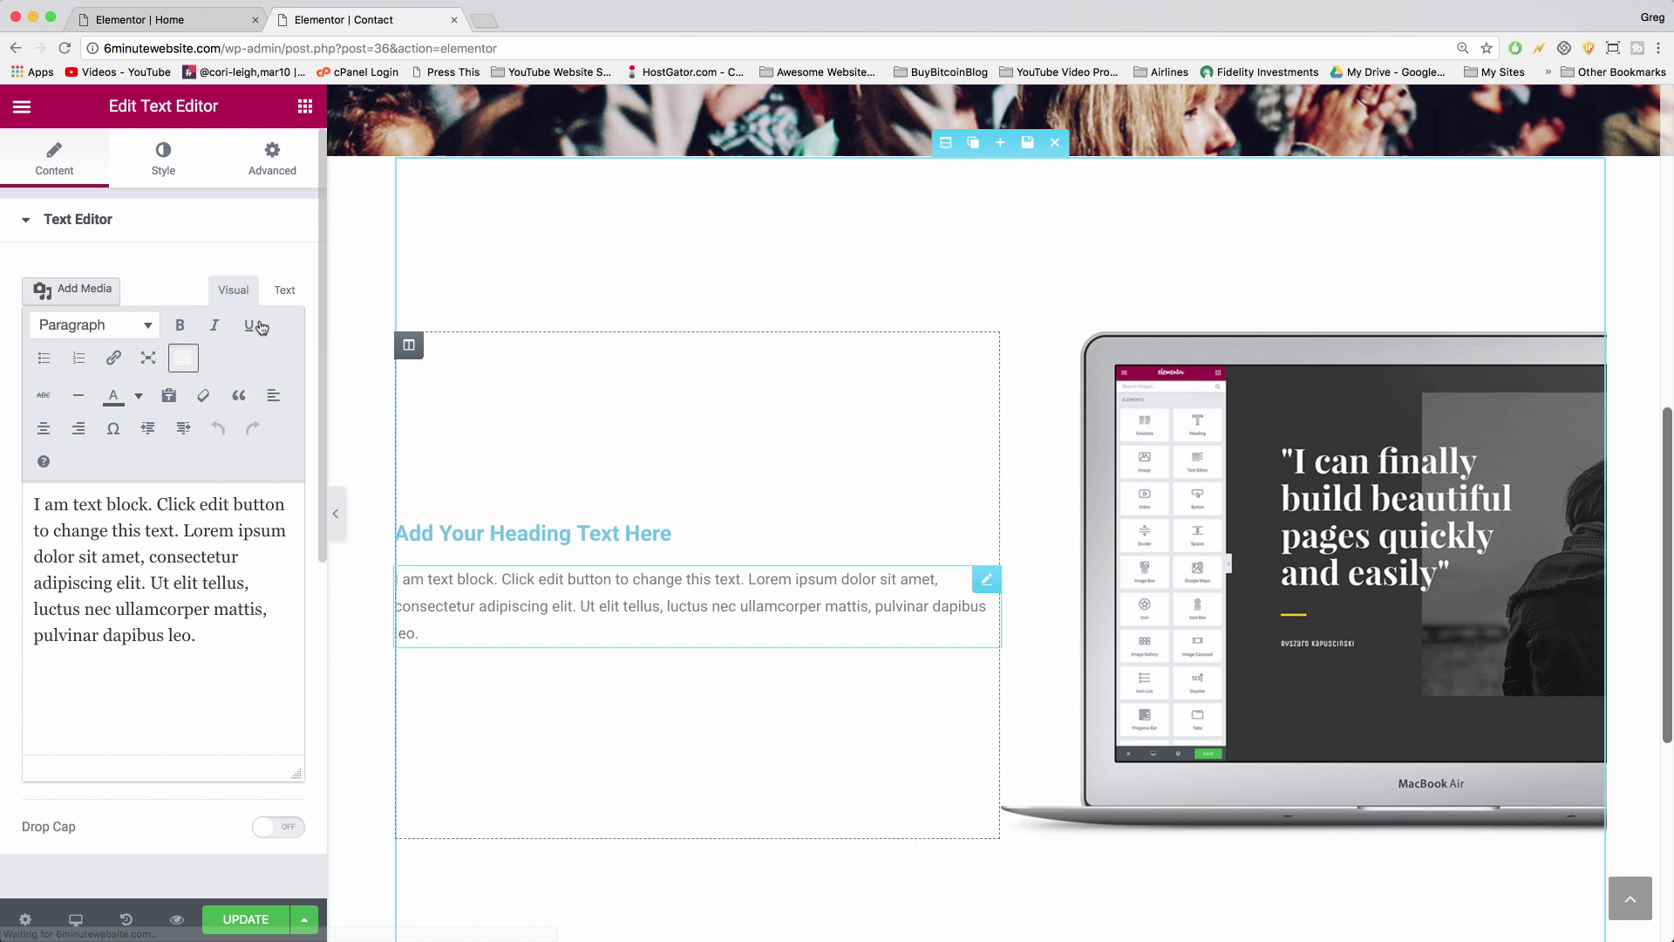
click(305, 106)
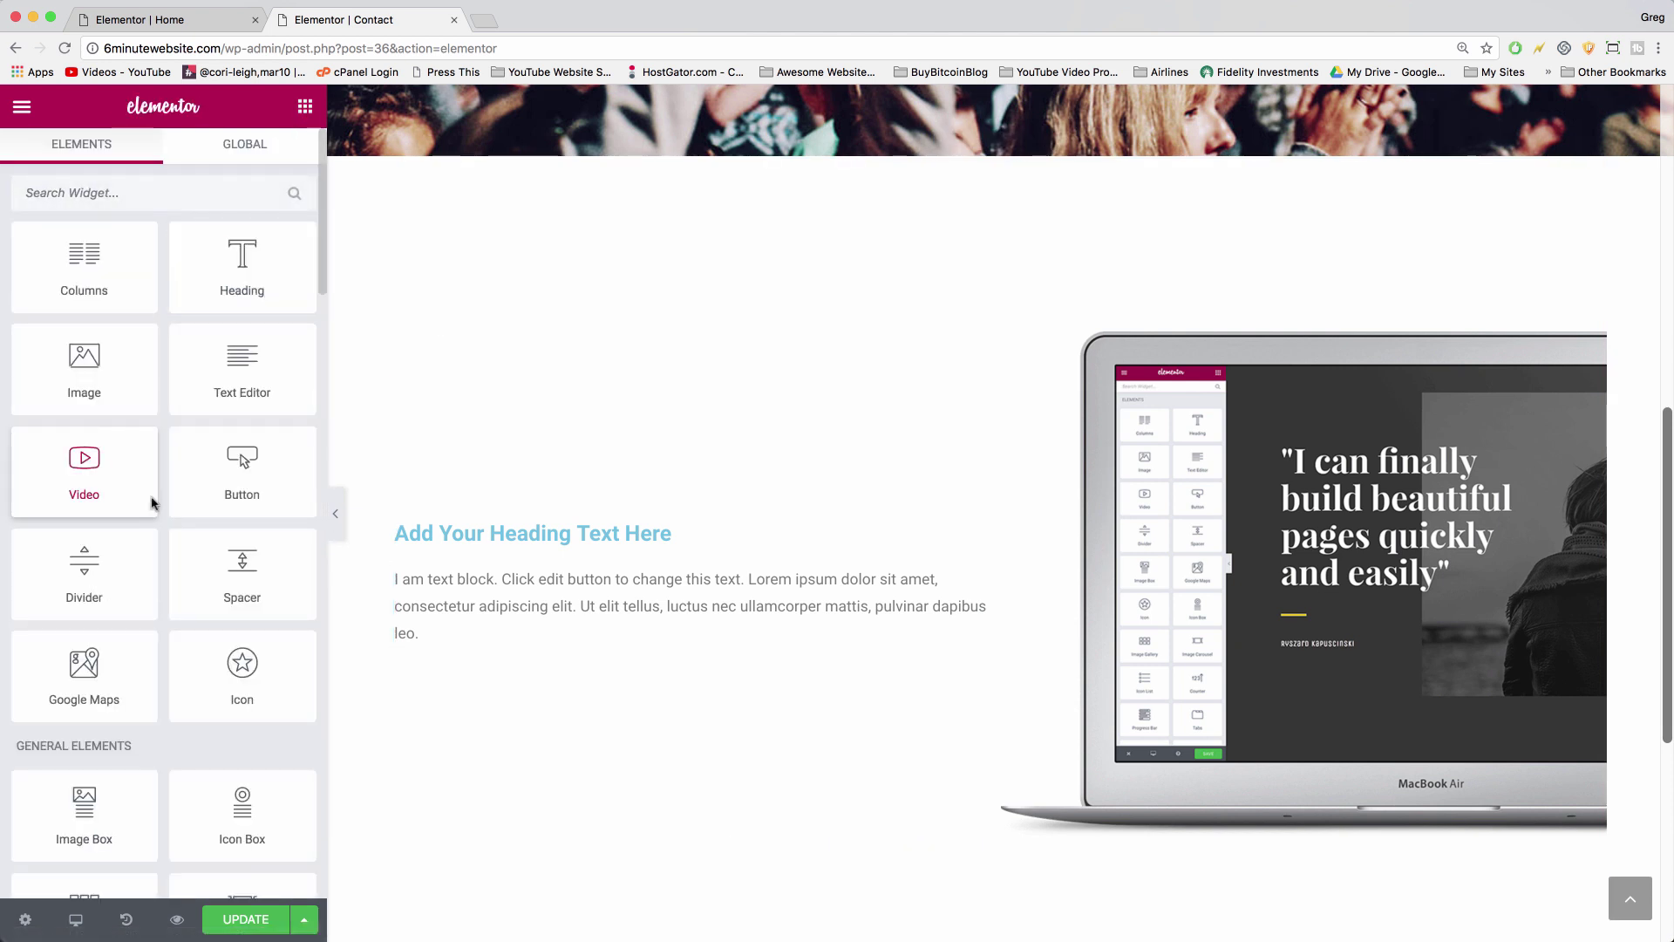
drag(270, 506, 447, 651)
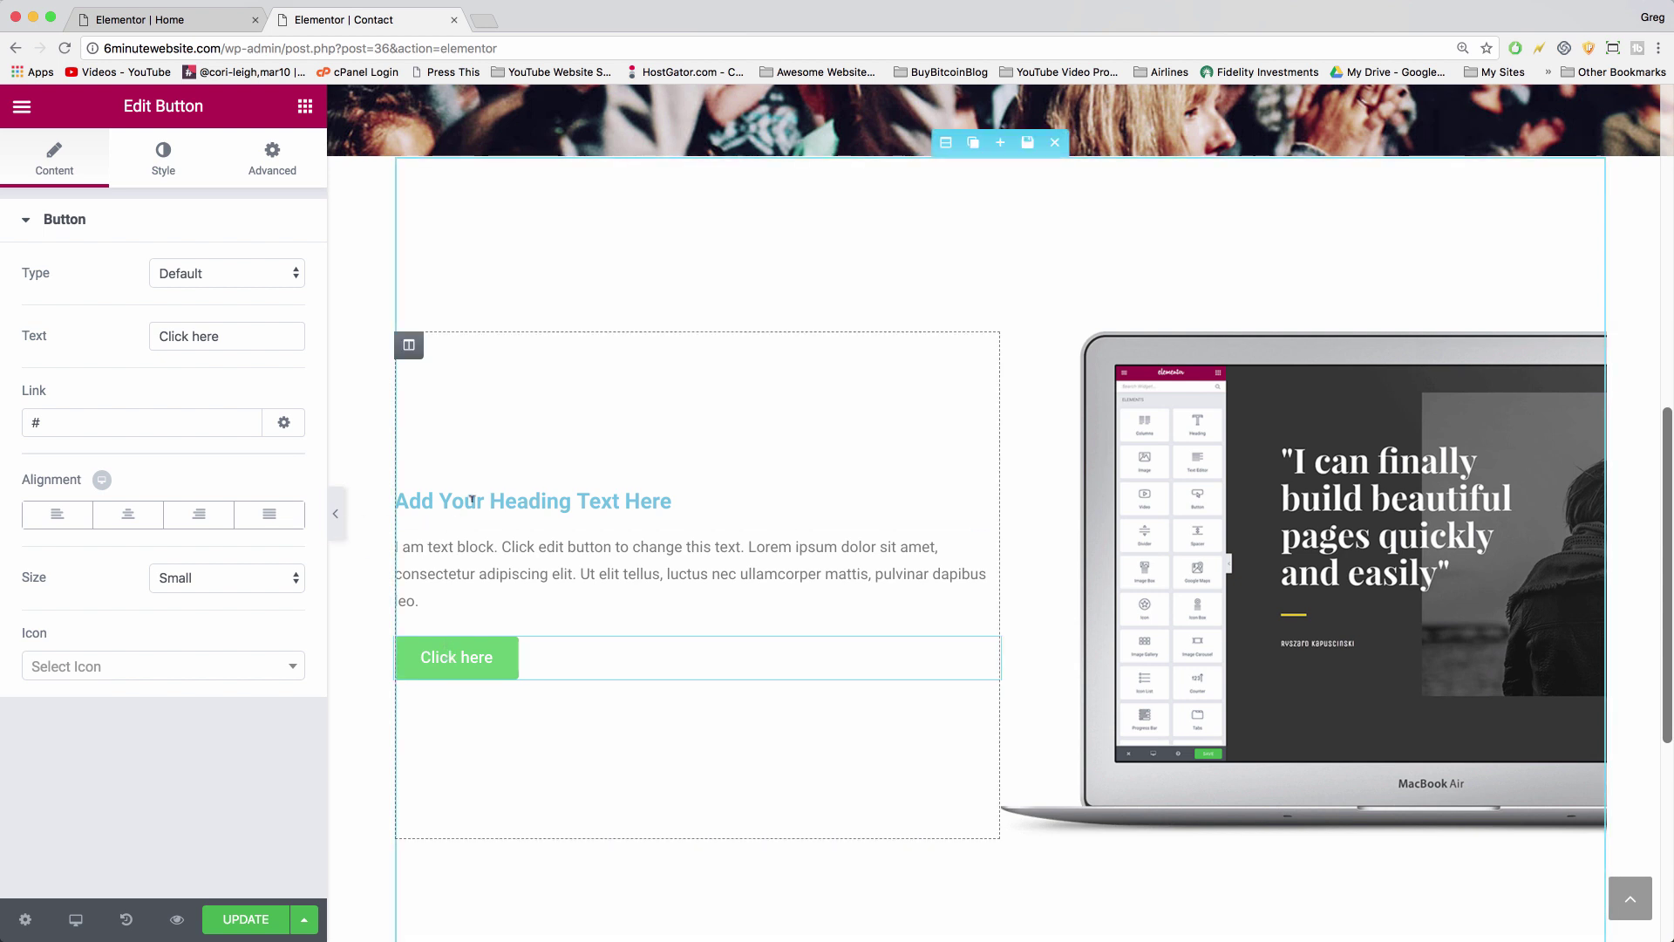
Replace the heading's placeholder title with "Try it yourself"
click(601, 501)
drag(202, 298, 16, 292)
text(Try it yourself)
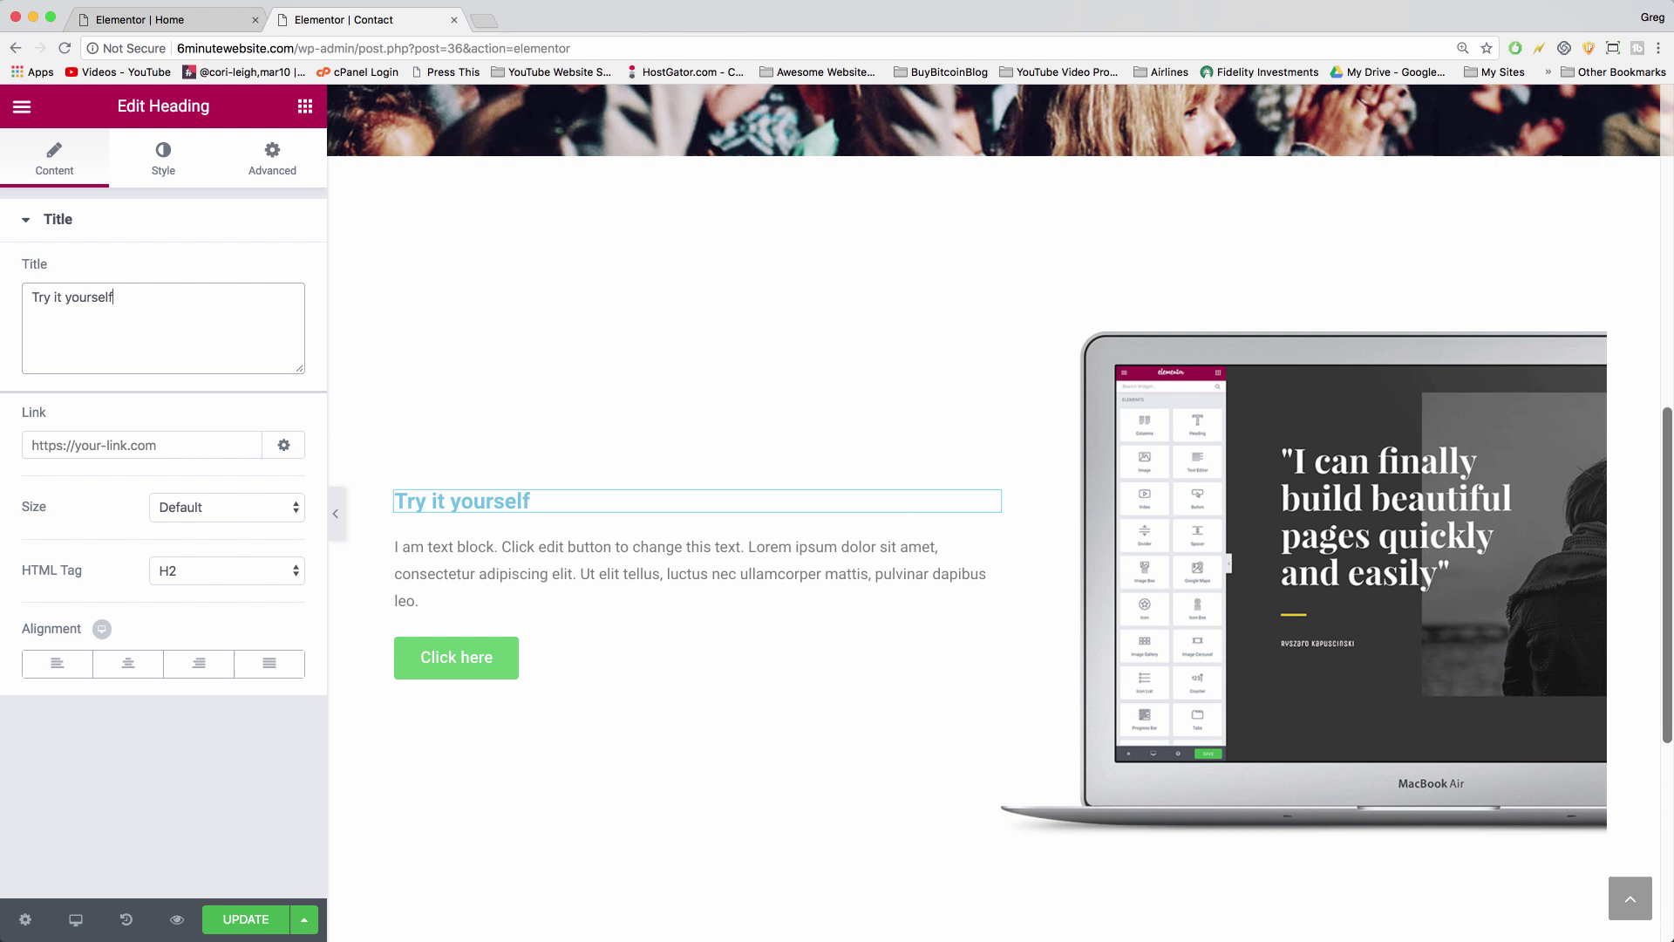
click(573, 568)
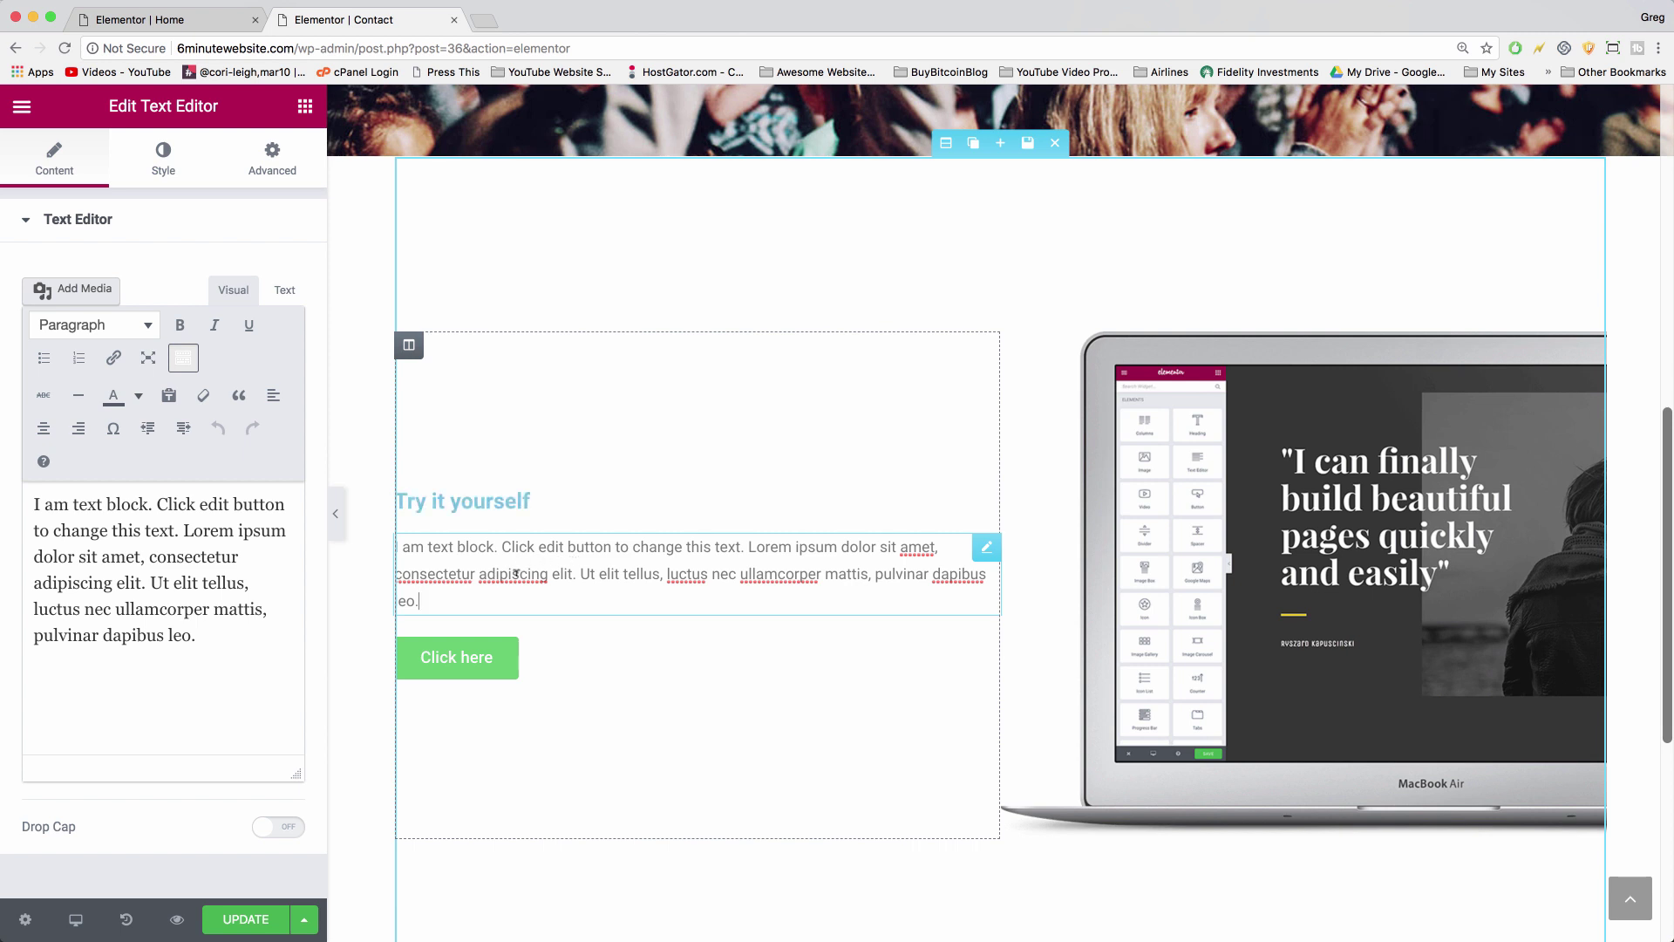
Add the angle-right icon to the button below the text block with an icon spacing of 14
click(518, 680)
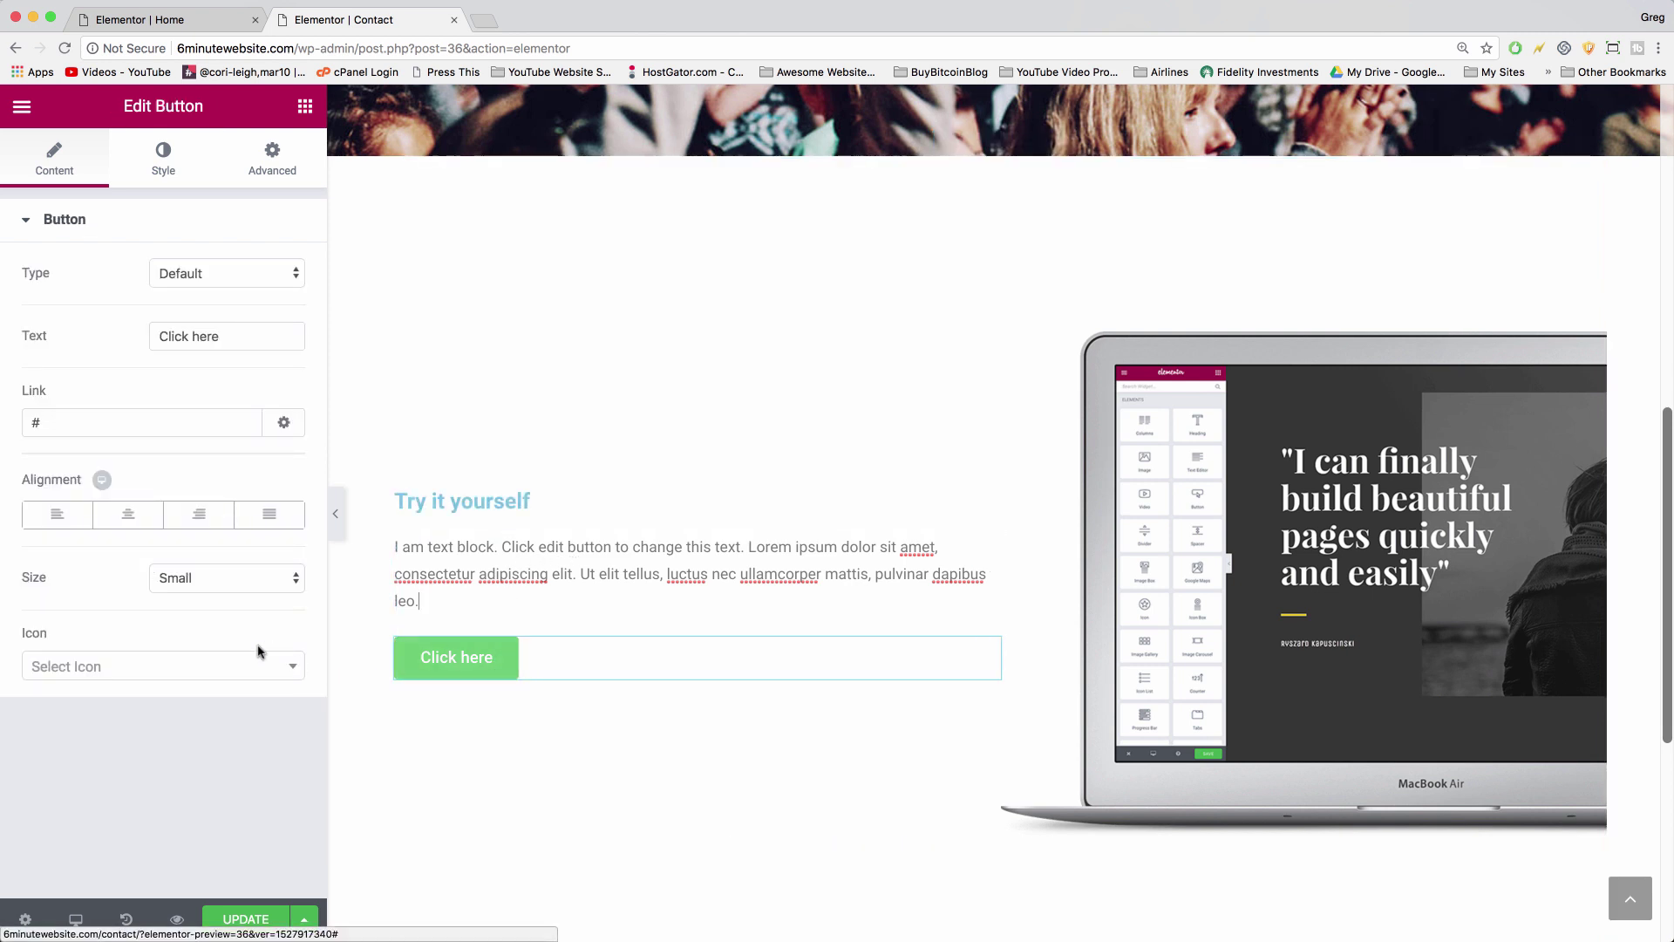
click(266, 673)
scroll(215, 774, down, 8)
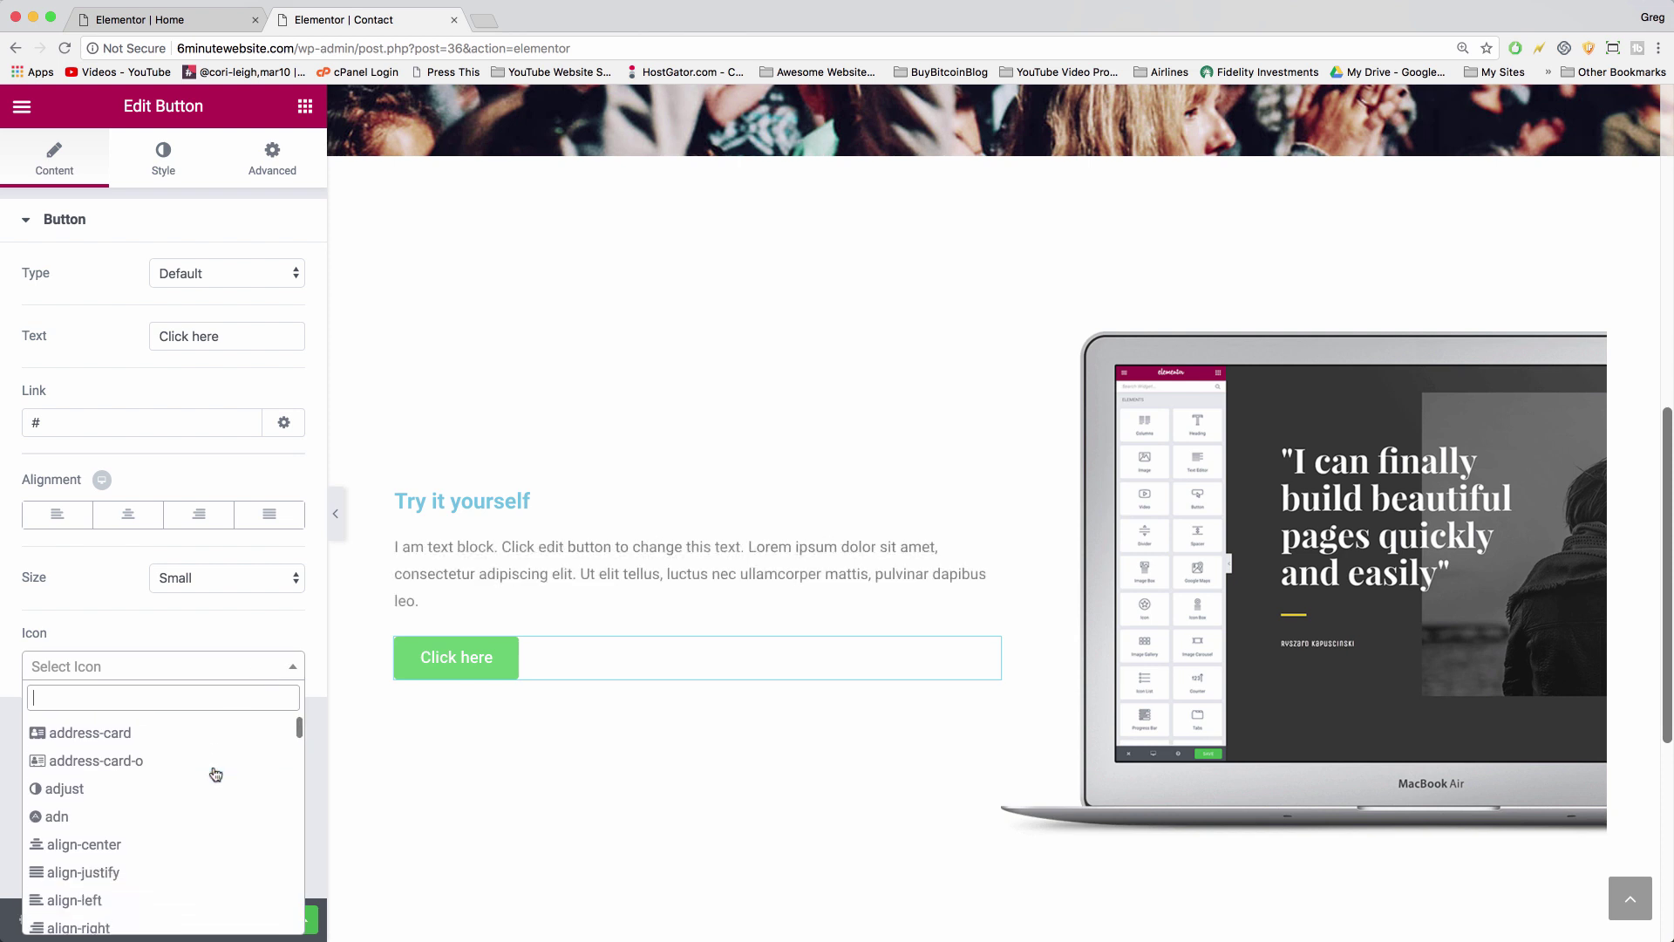
scroll(216, 774, down, 3)
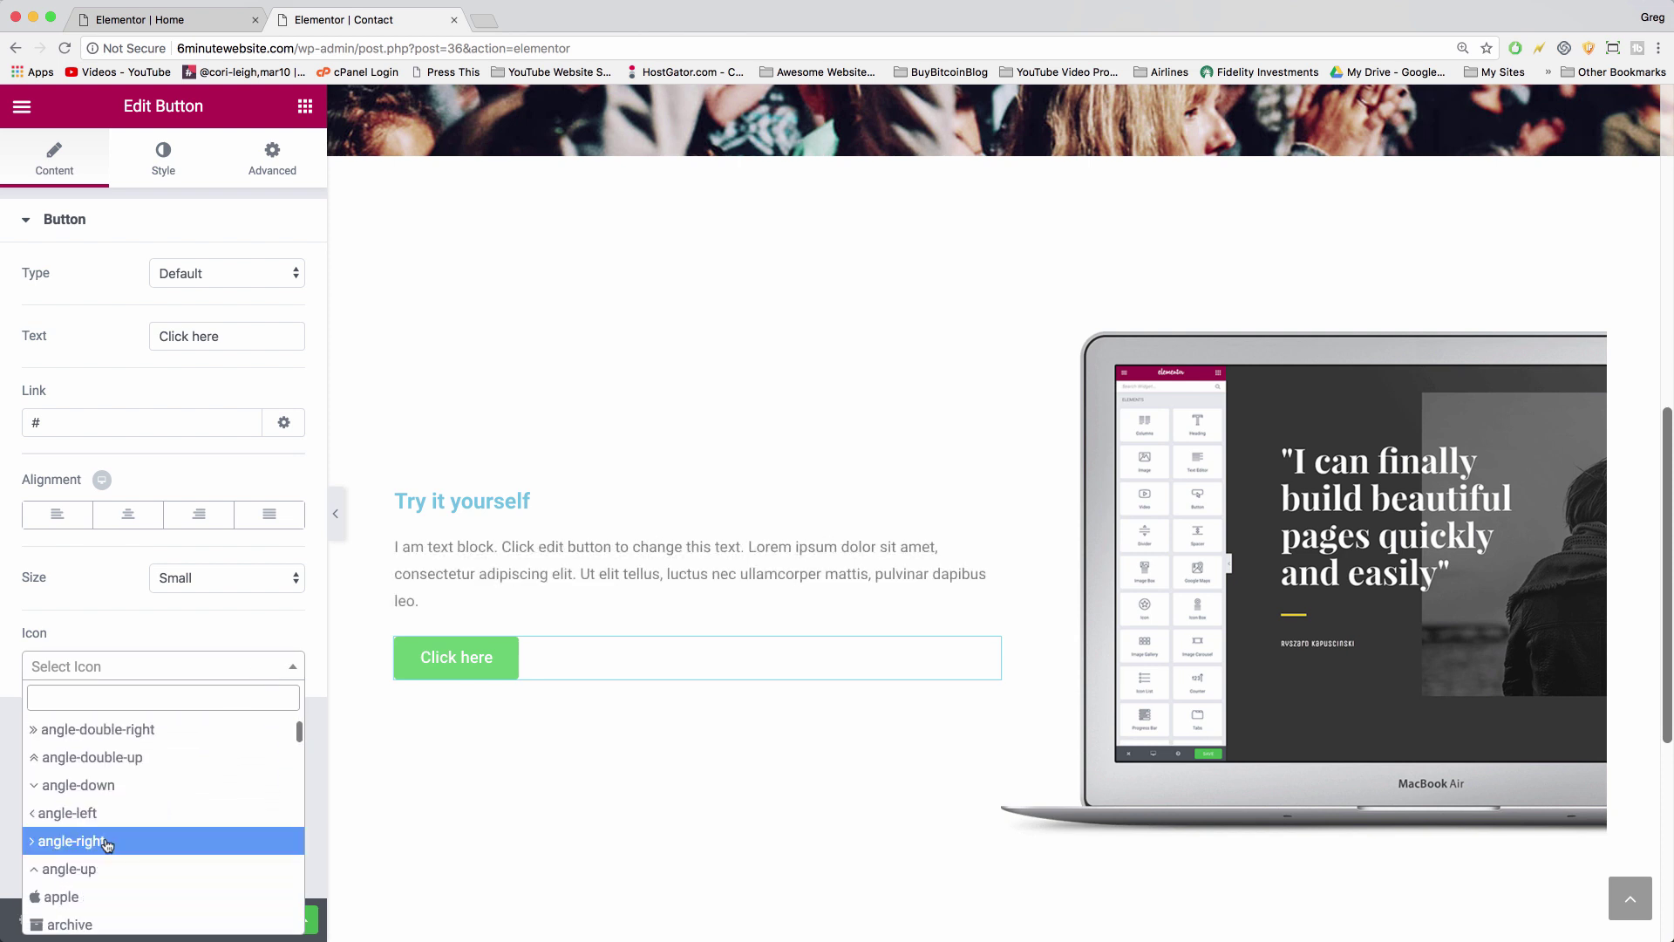
click(106, 843)
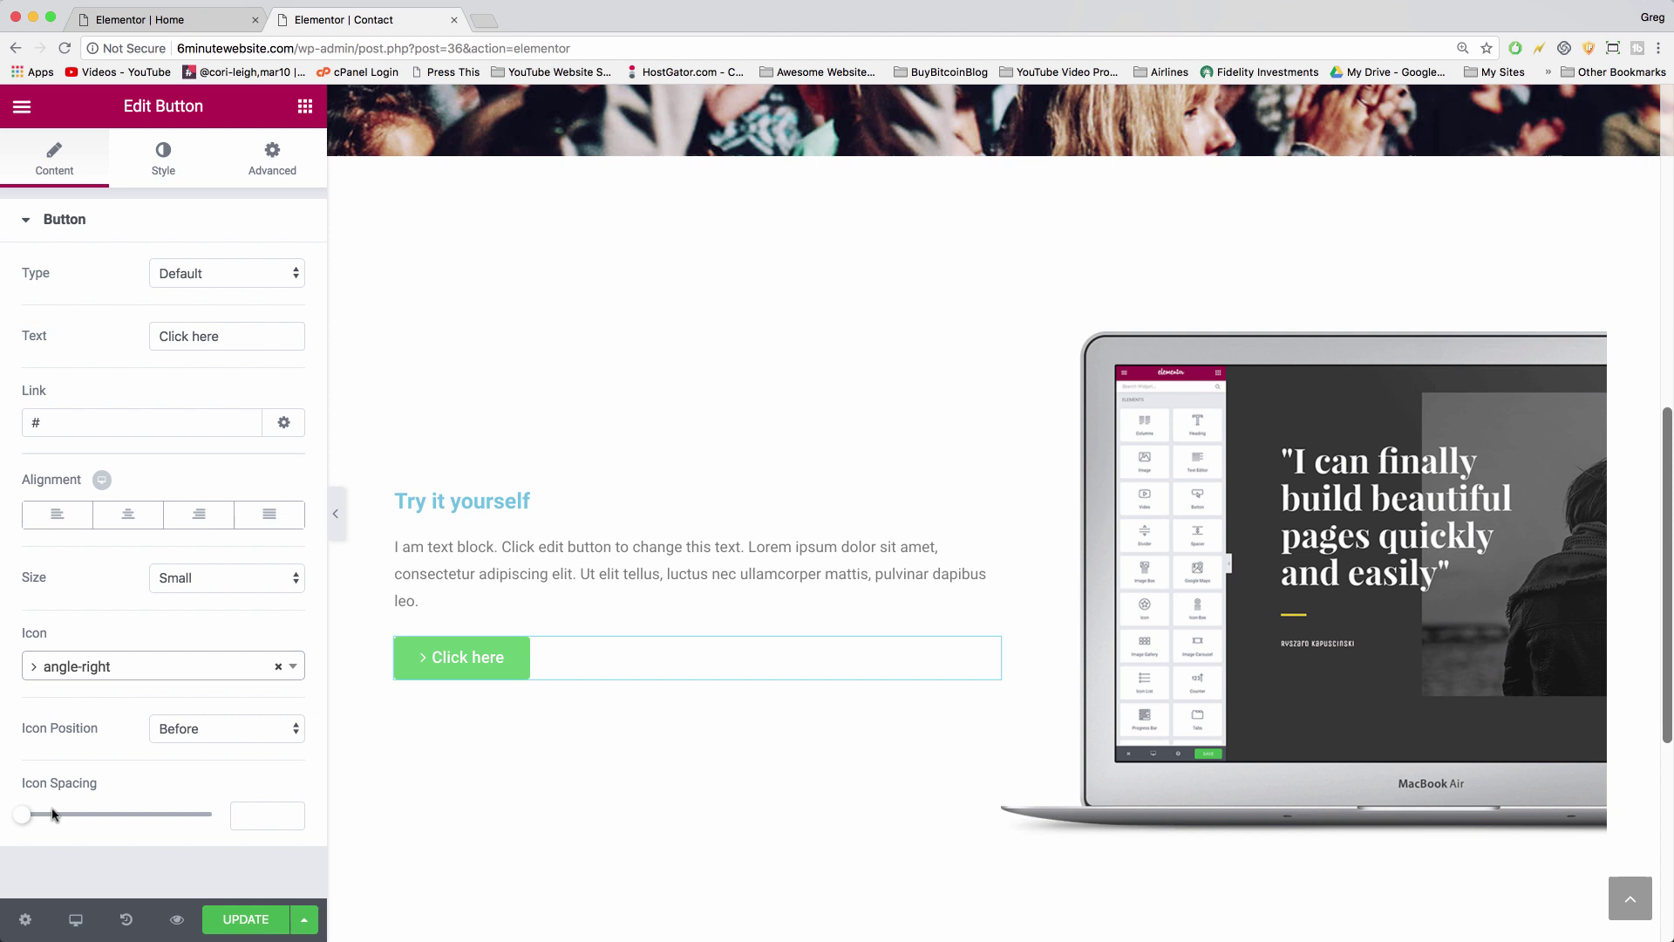
drag(21, 823, 70, 833)
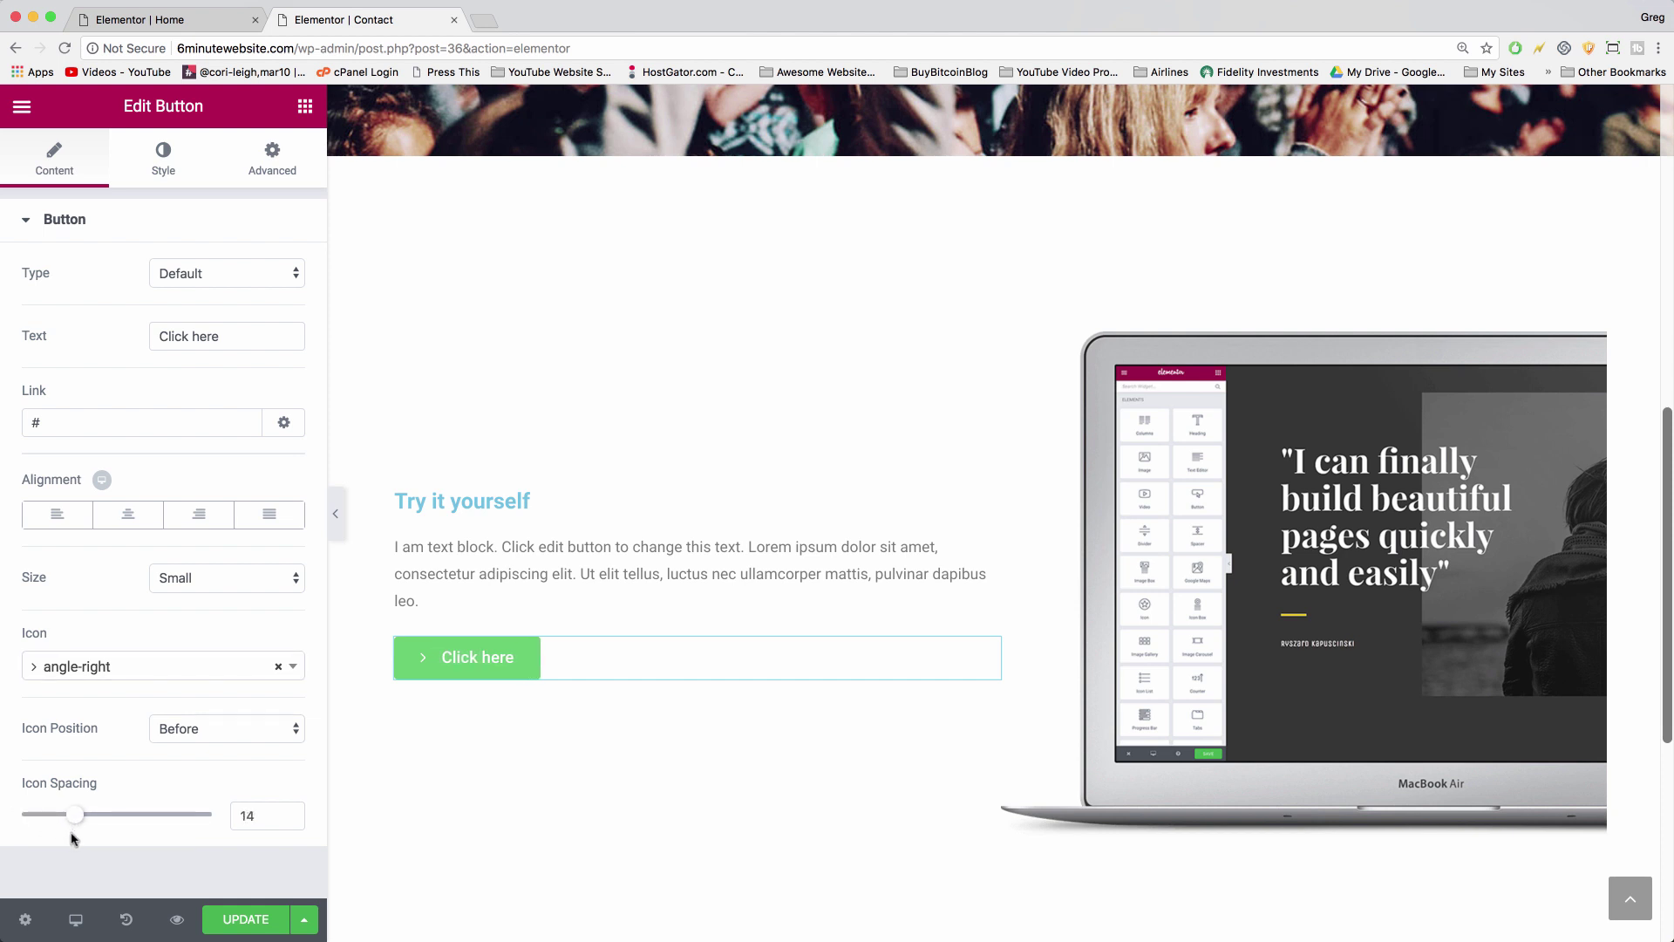
Position the button's icon after its label and change the button text to "Get started"
click(222, 733)
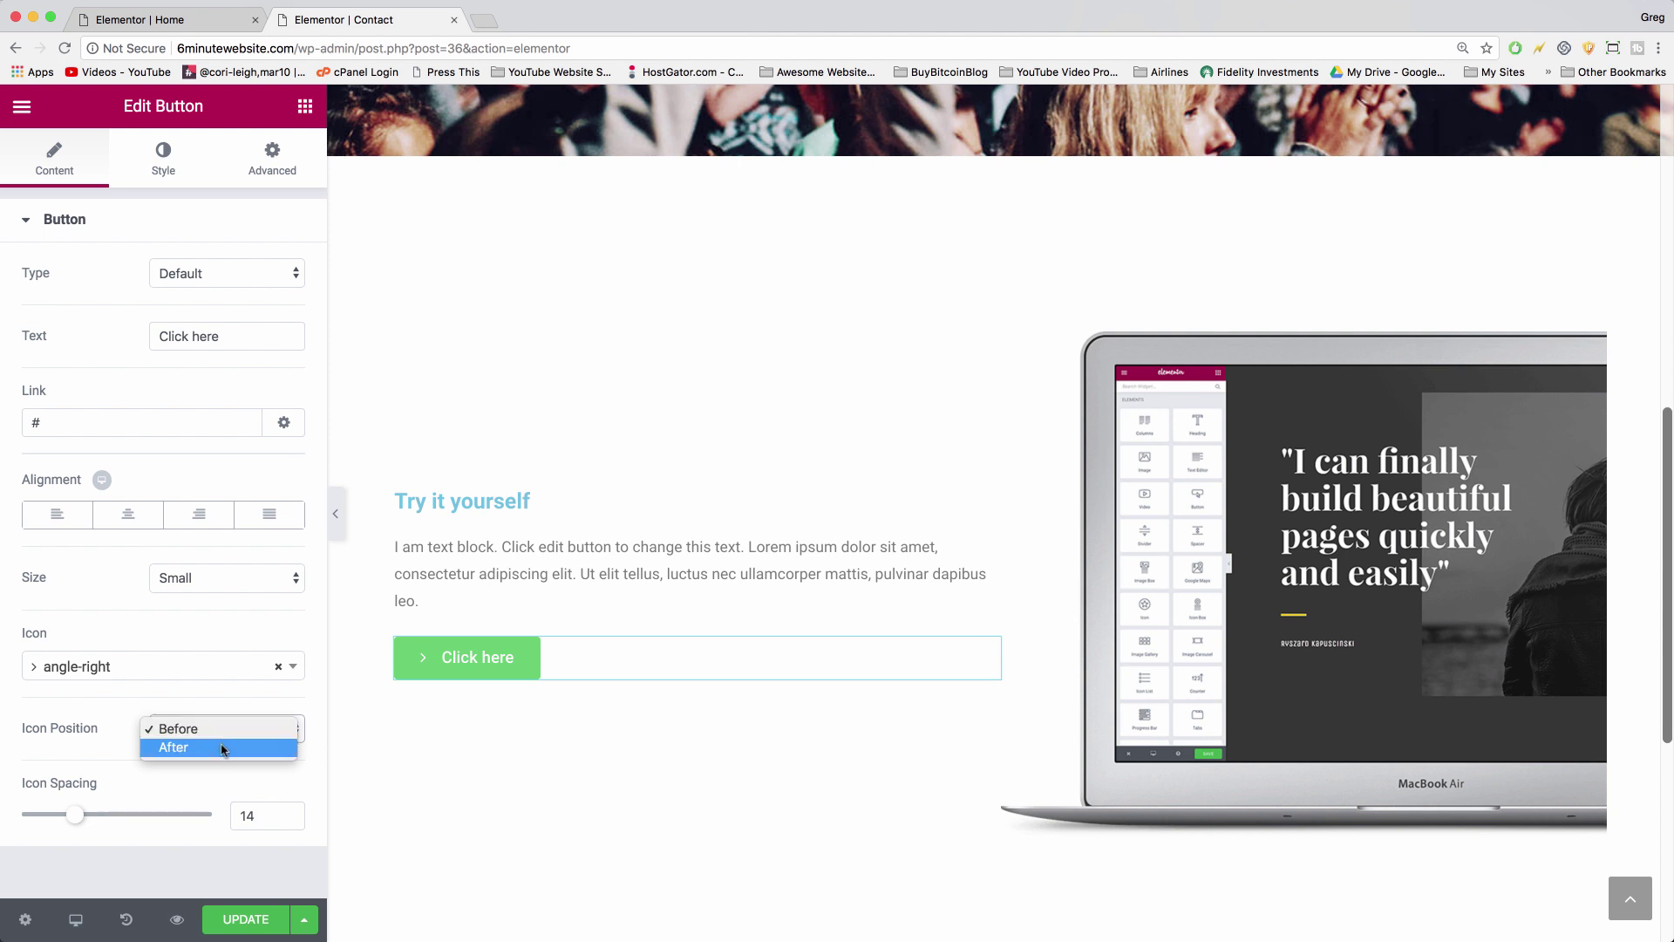
click(223, 748)
drag(227, 338, 124, 335)
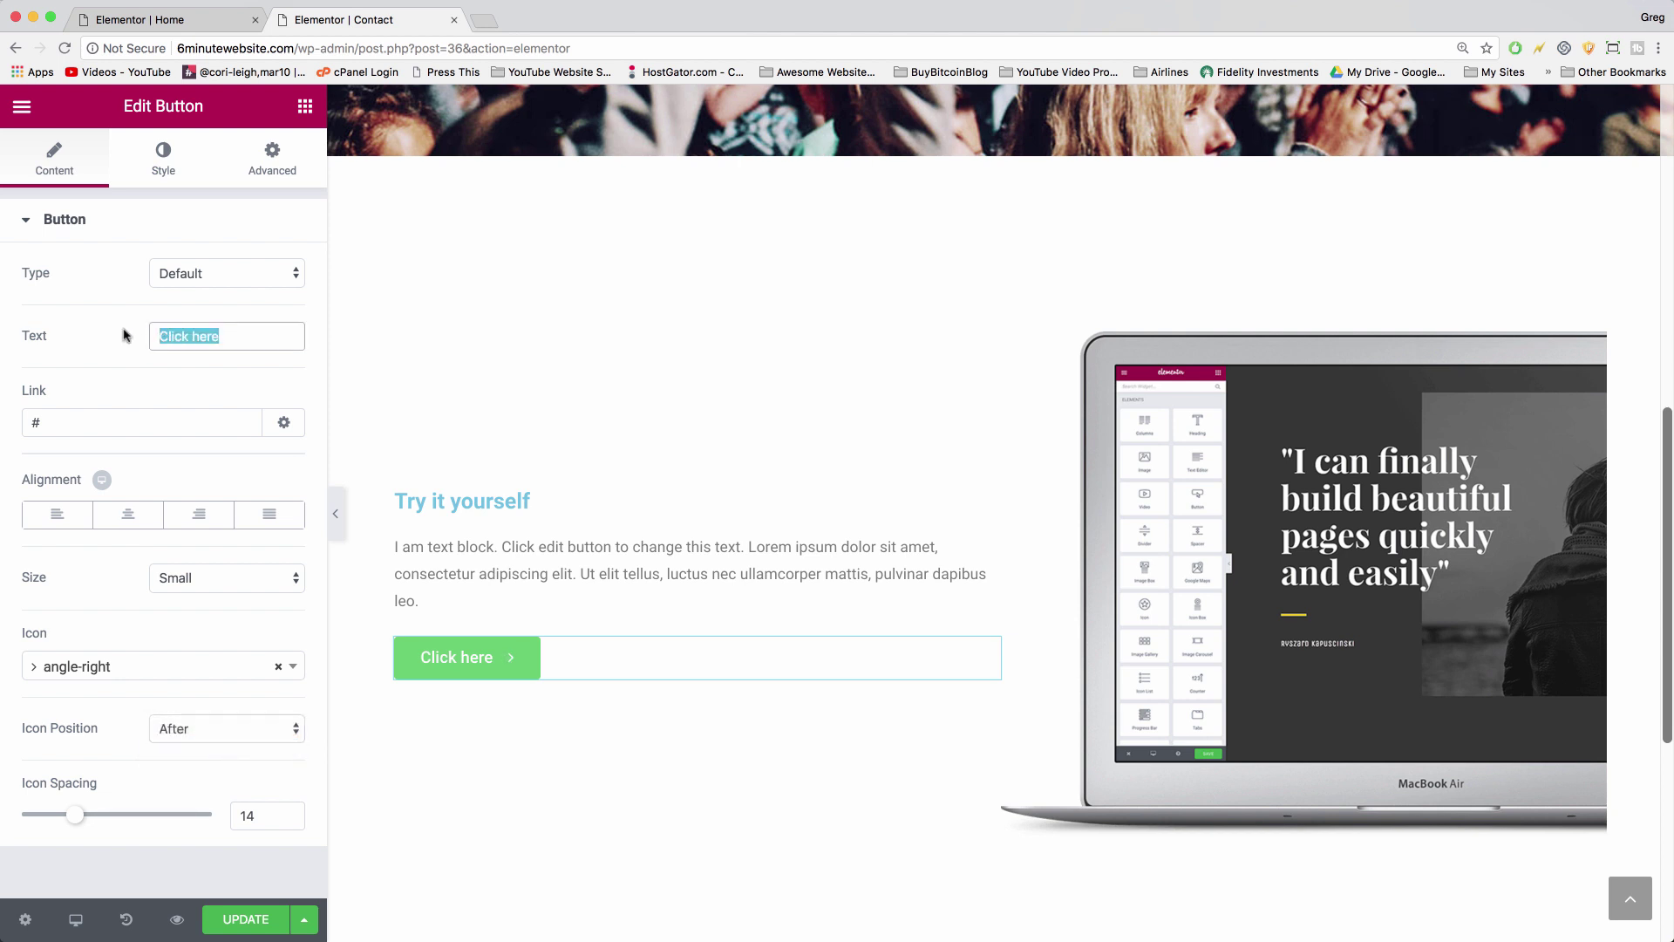
text(Get started)
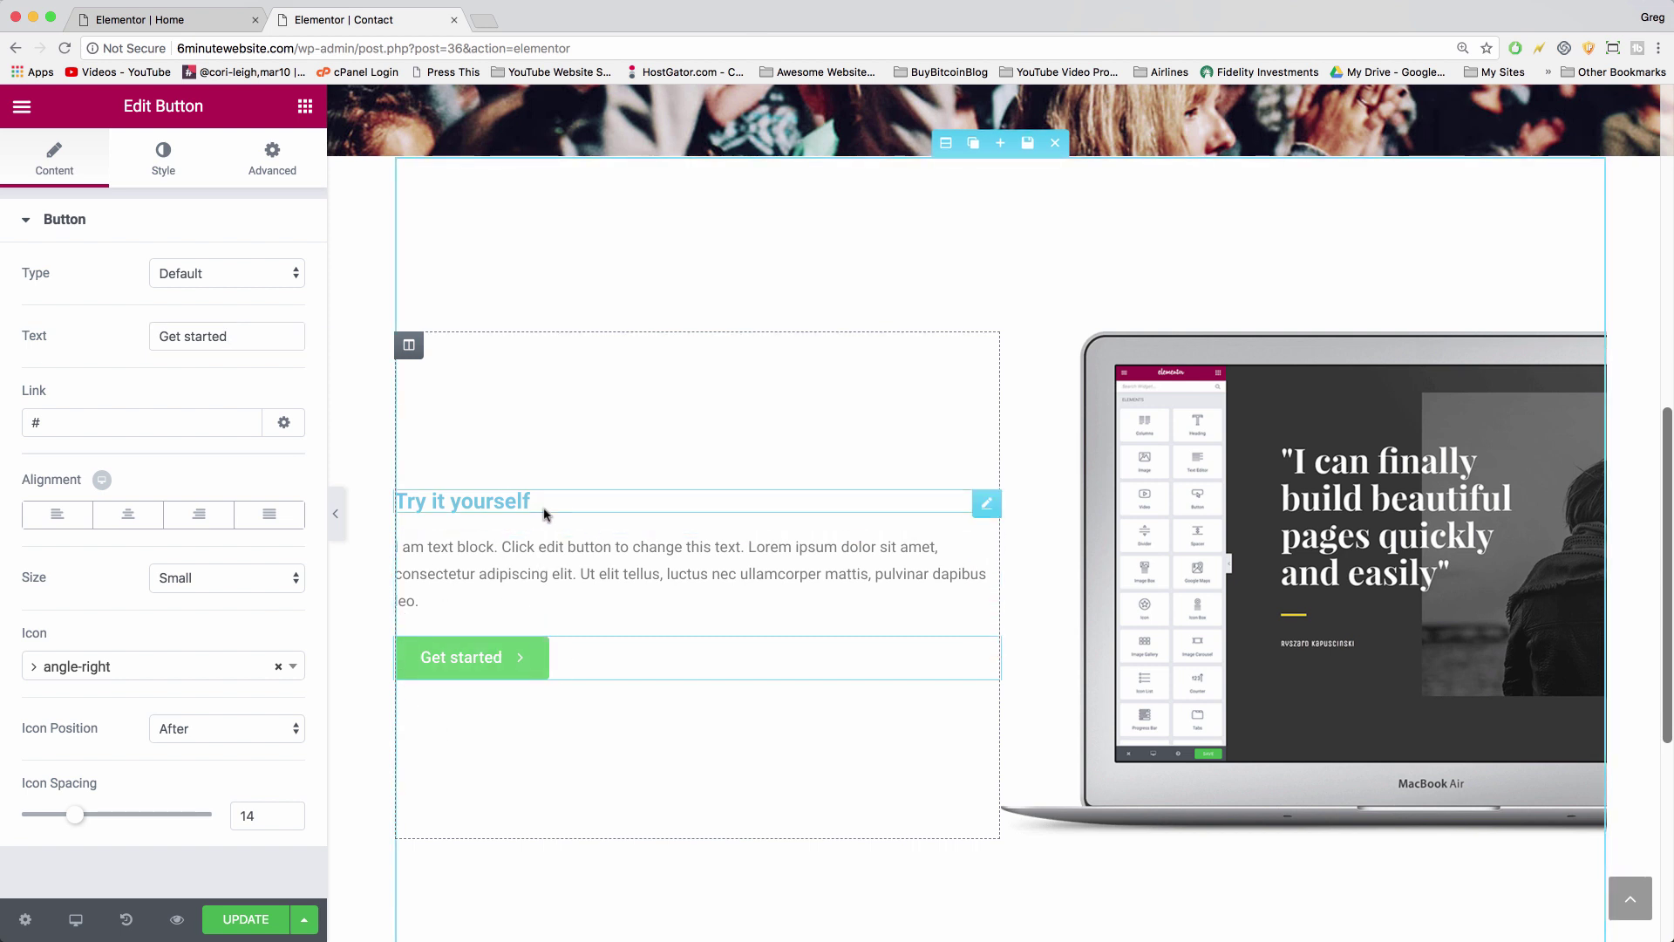
Style the "Try it yourself" heading in 60 px Poppins and make its text color black
click(518, 503)
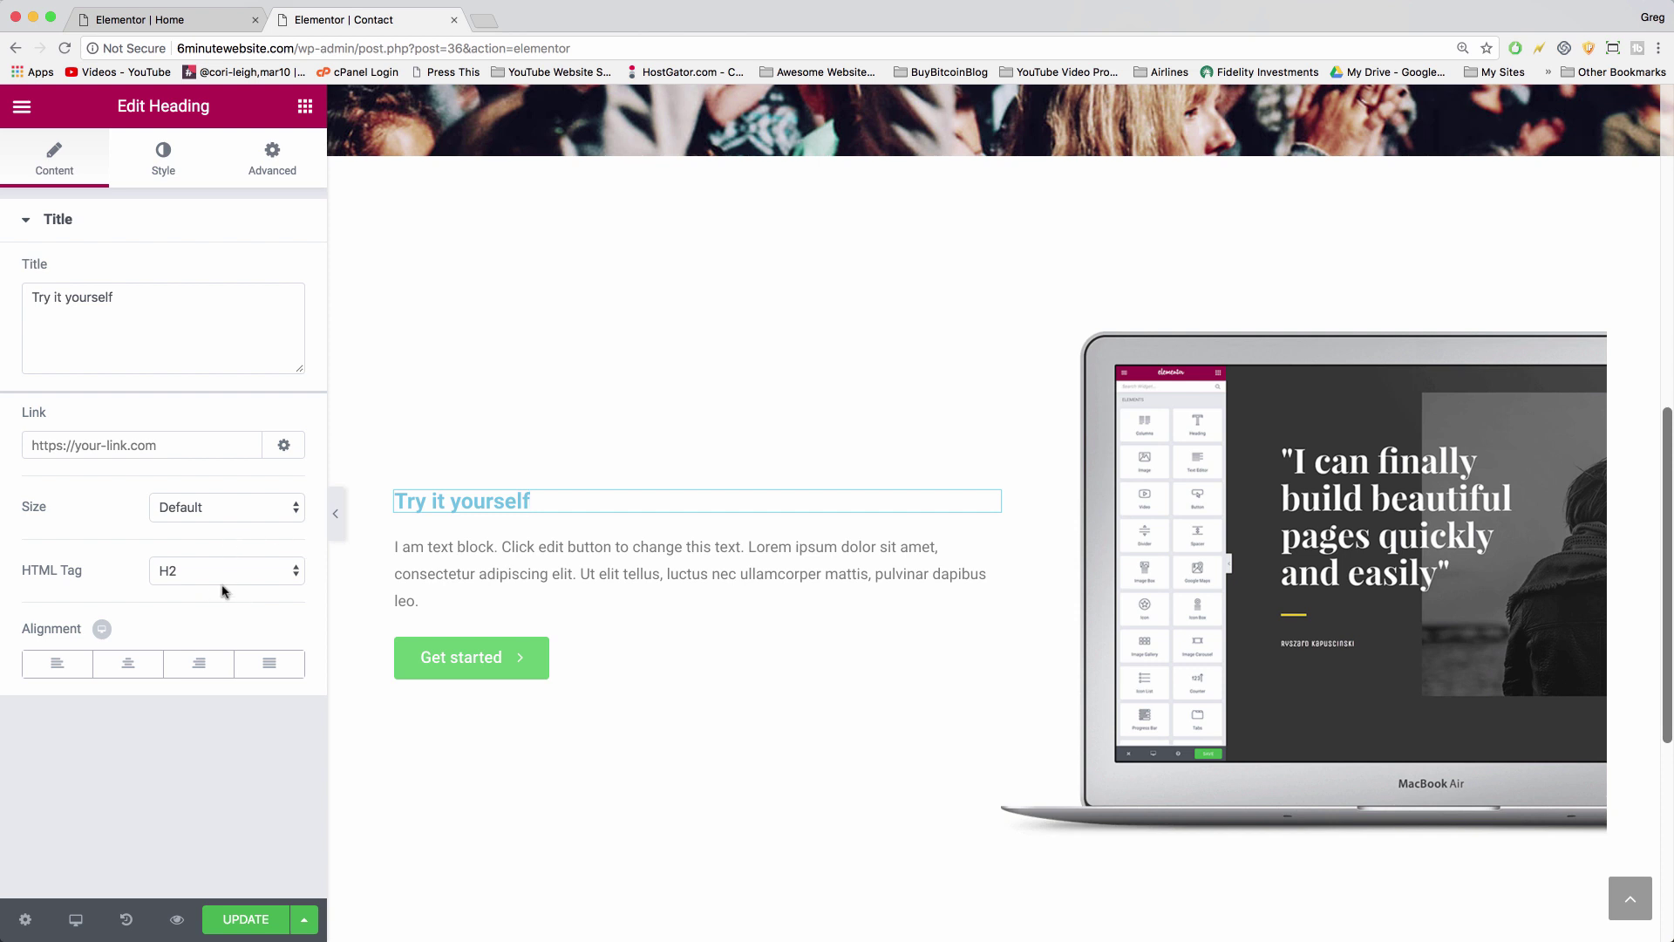
click(174, 170)
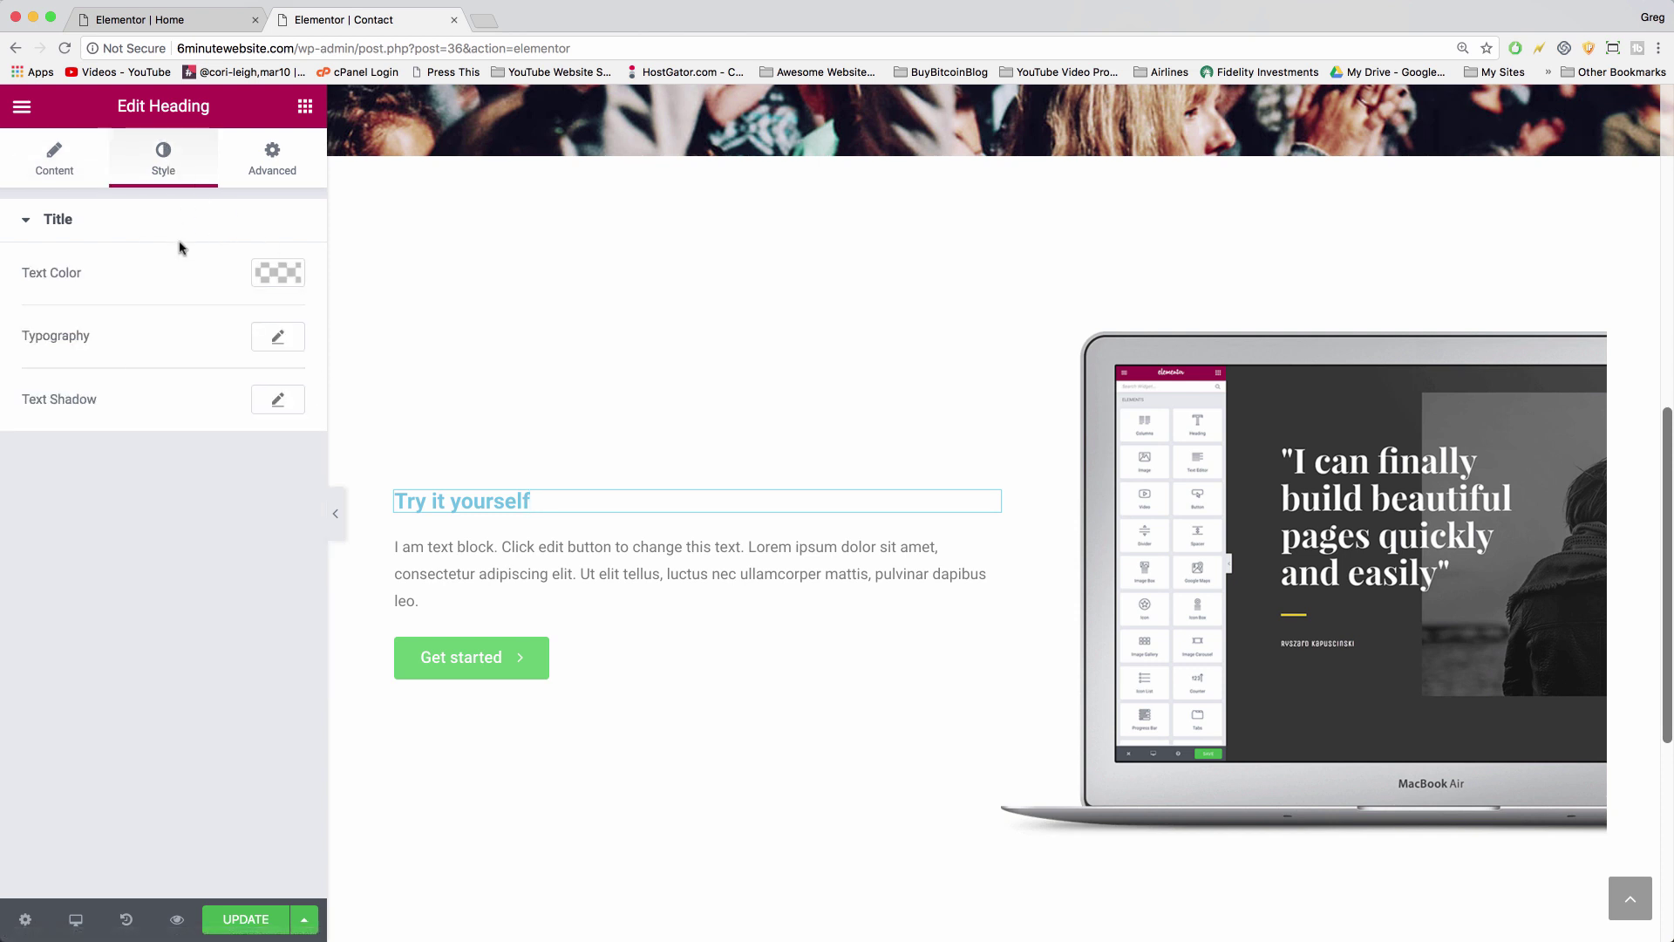
click(270, 337)
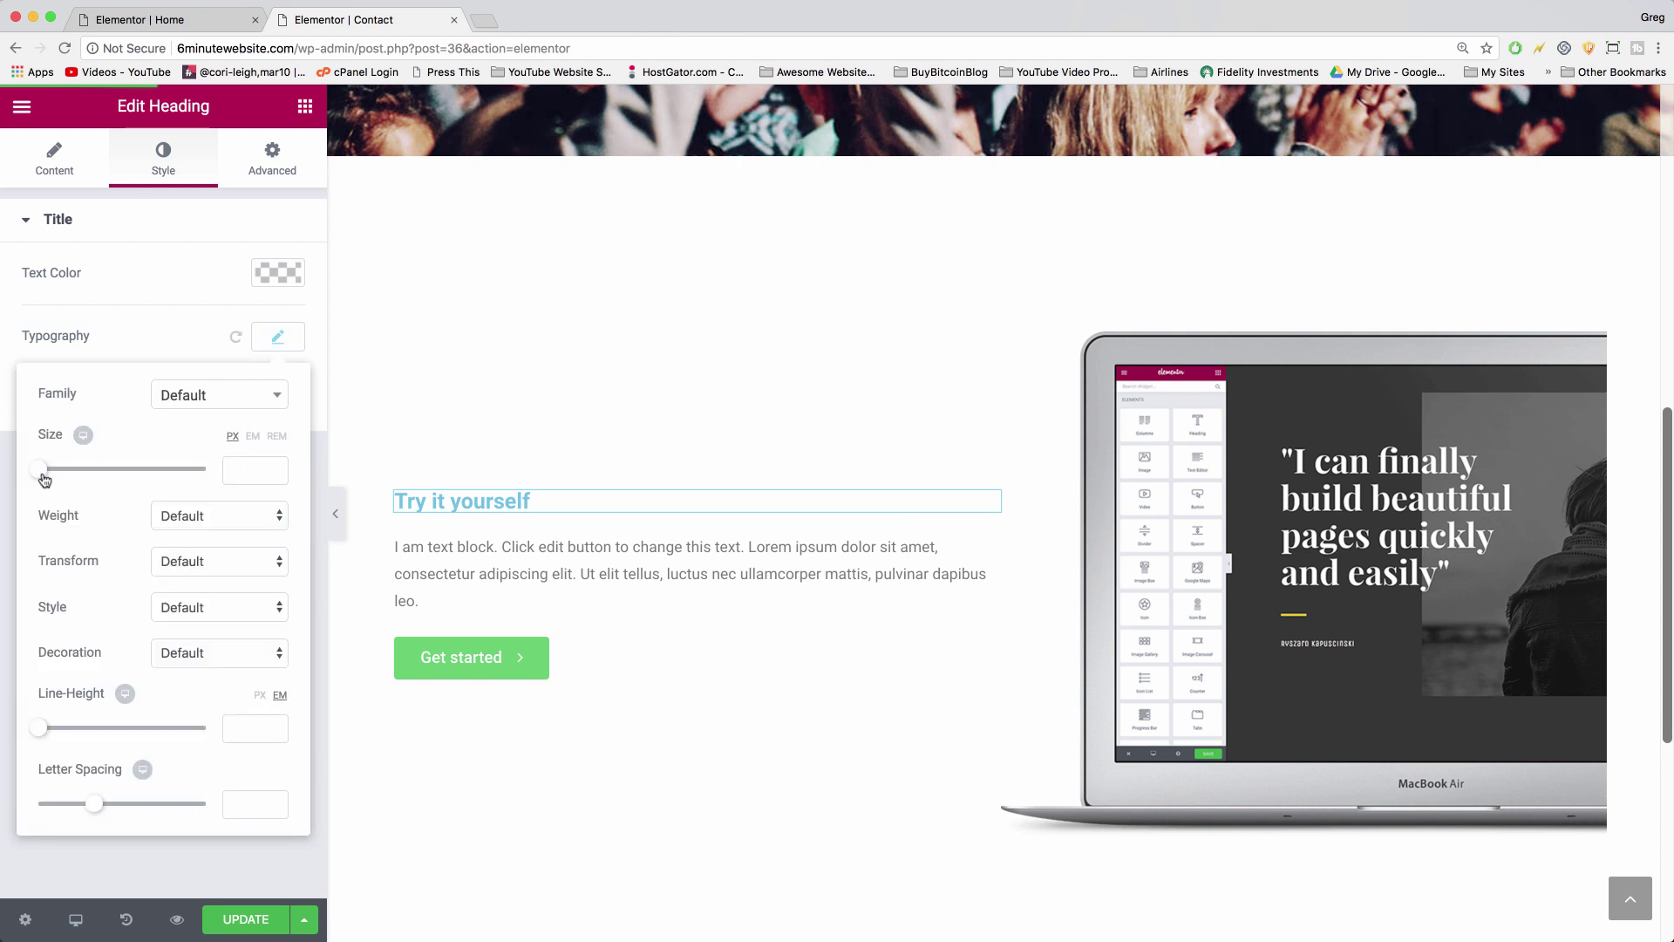
drag(44, 478, 93, 489)
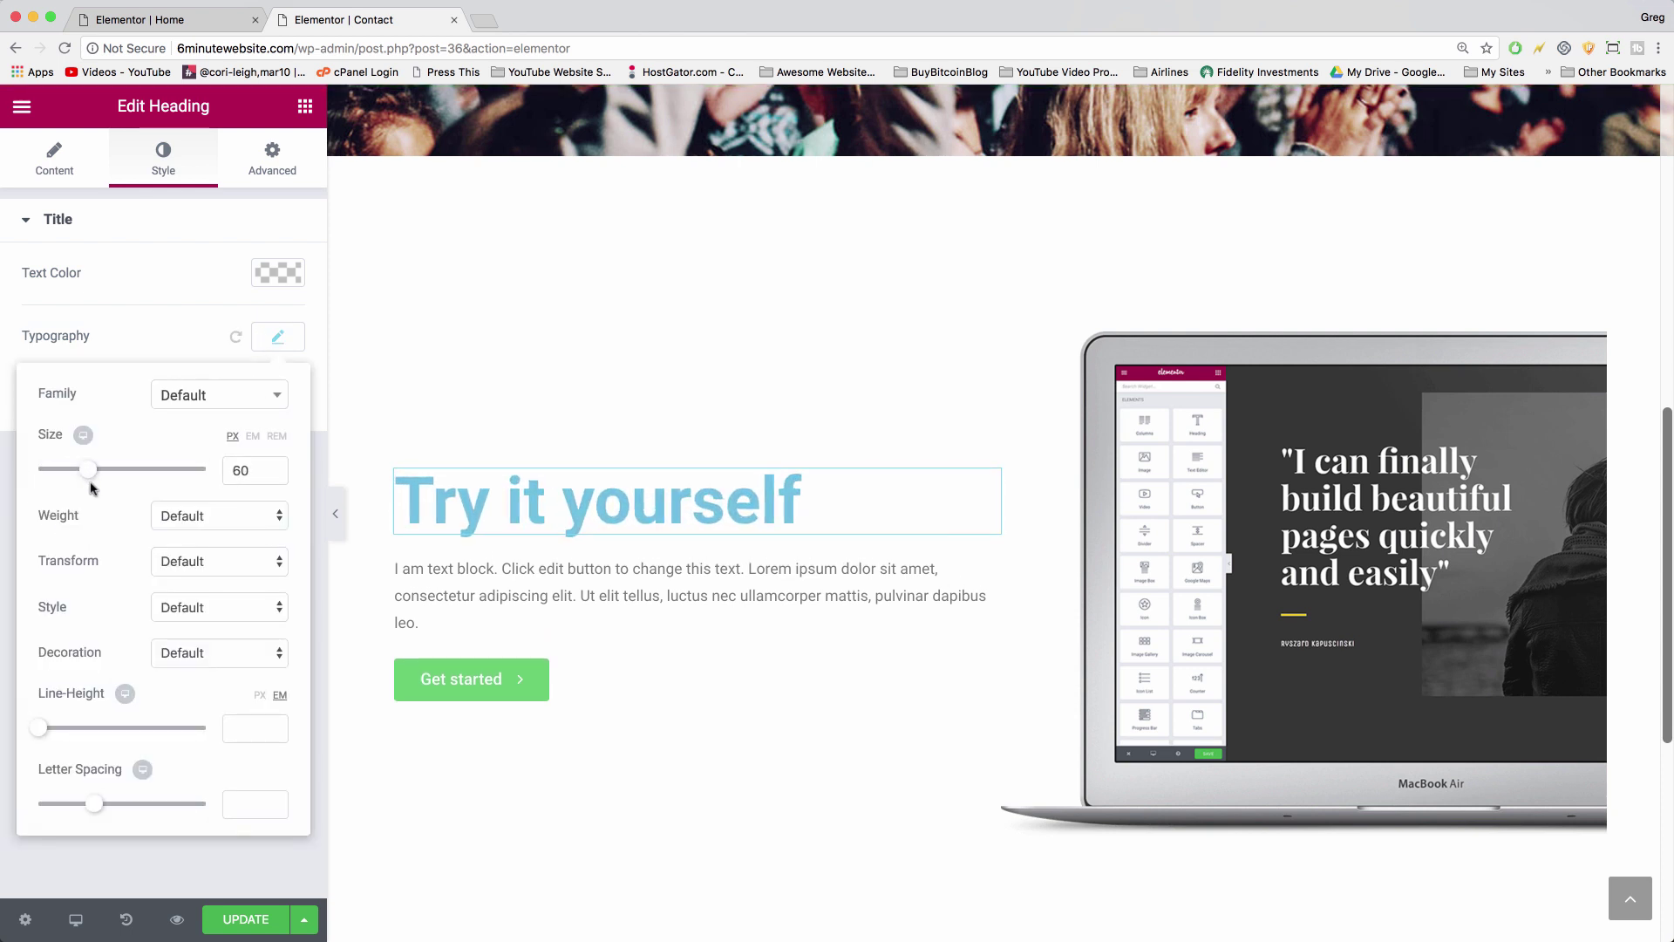
click(220, 397)
text(popp)
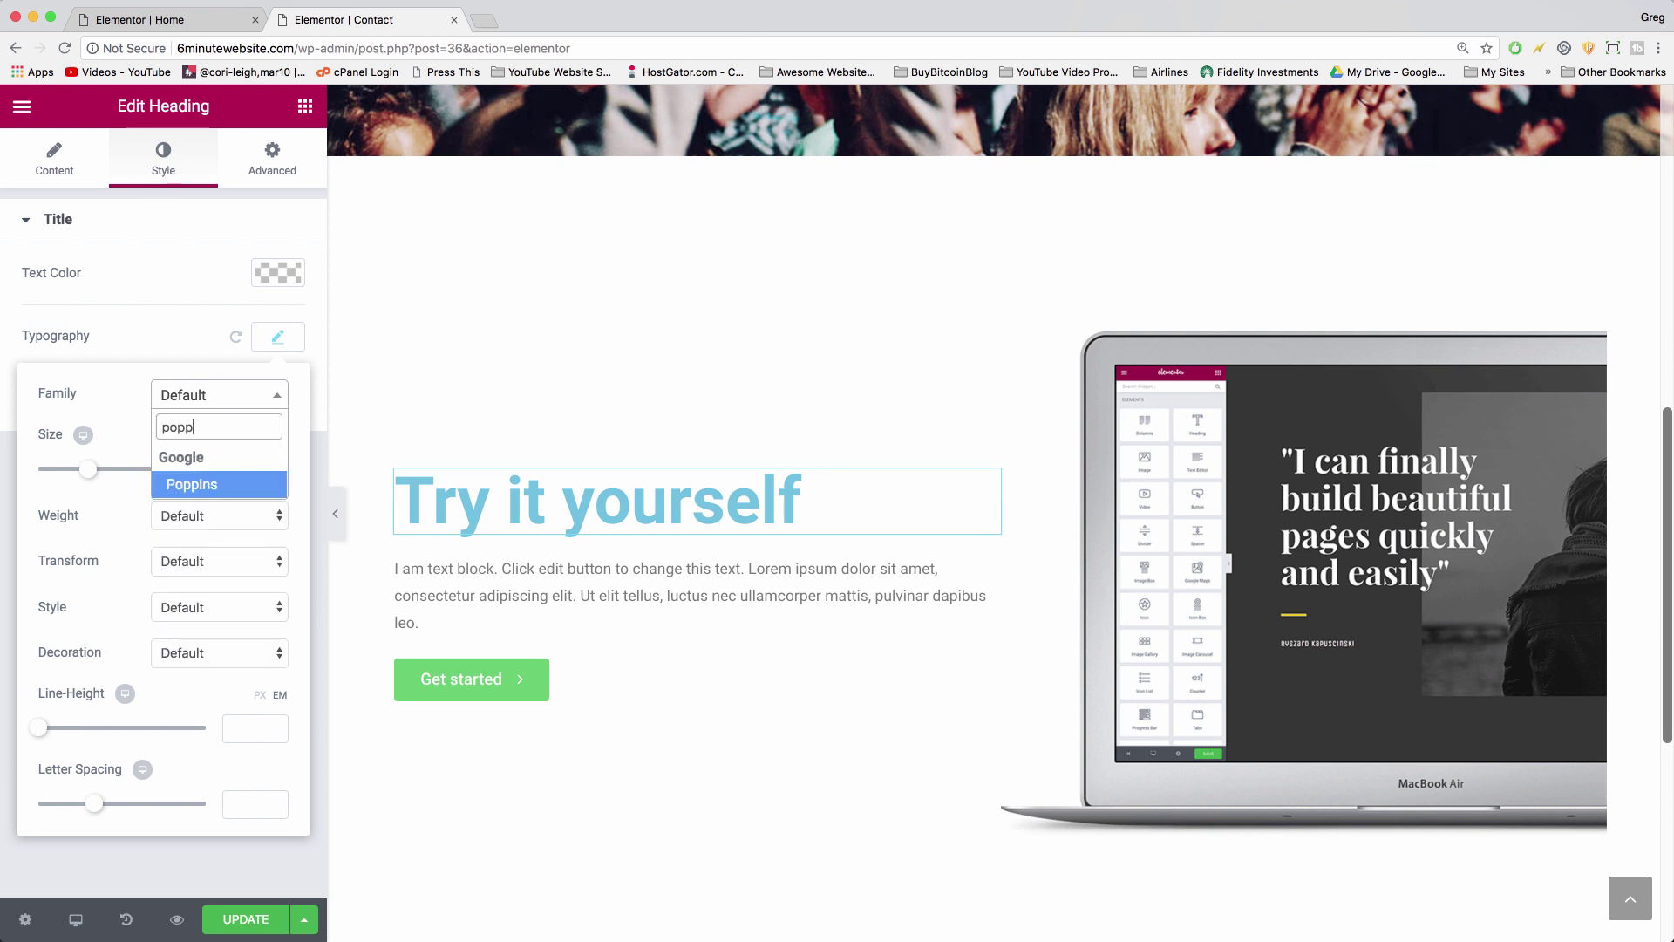
click(225, 485)
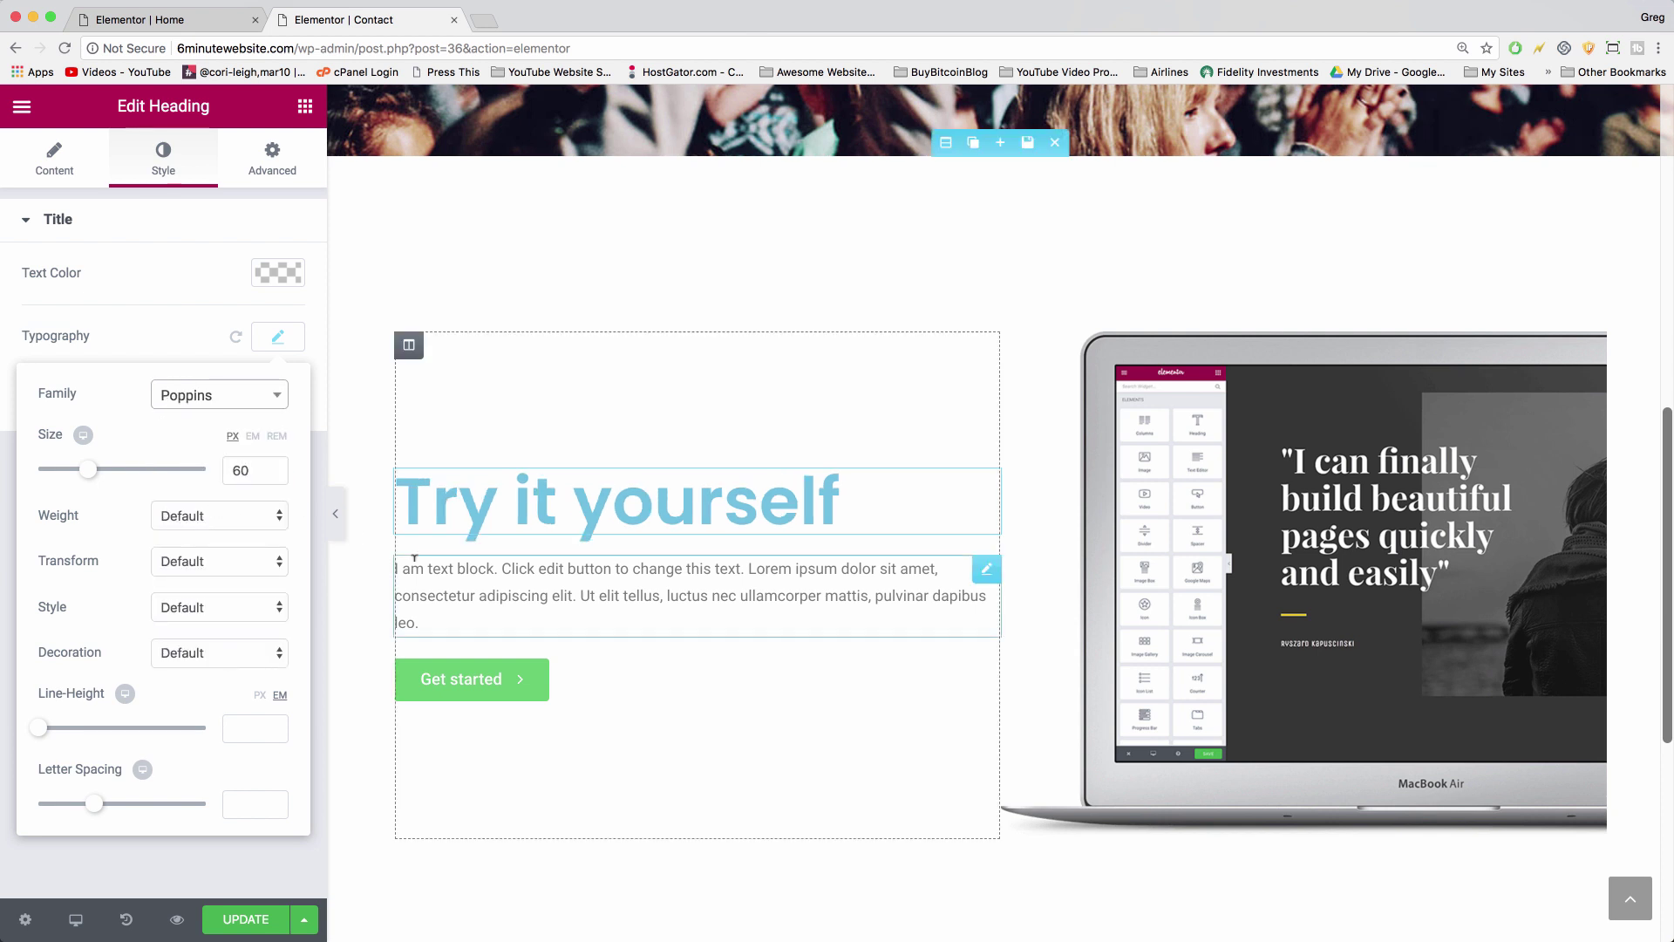
click(166, 268)
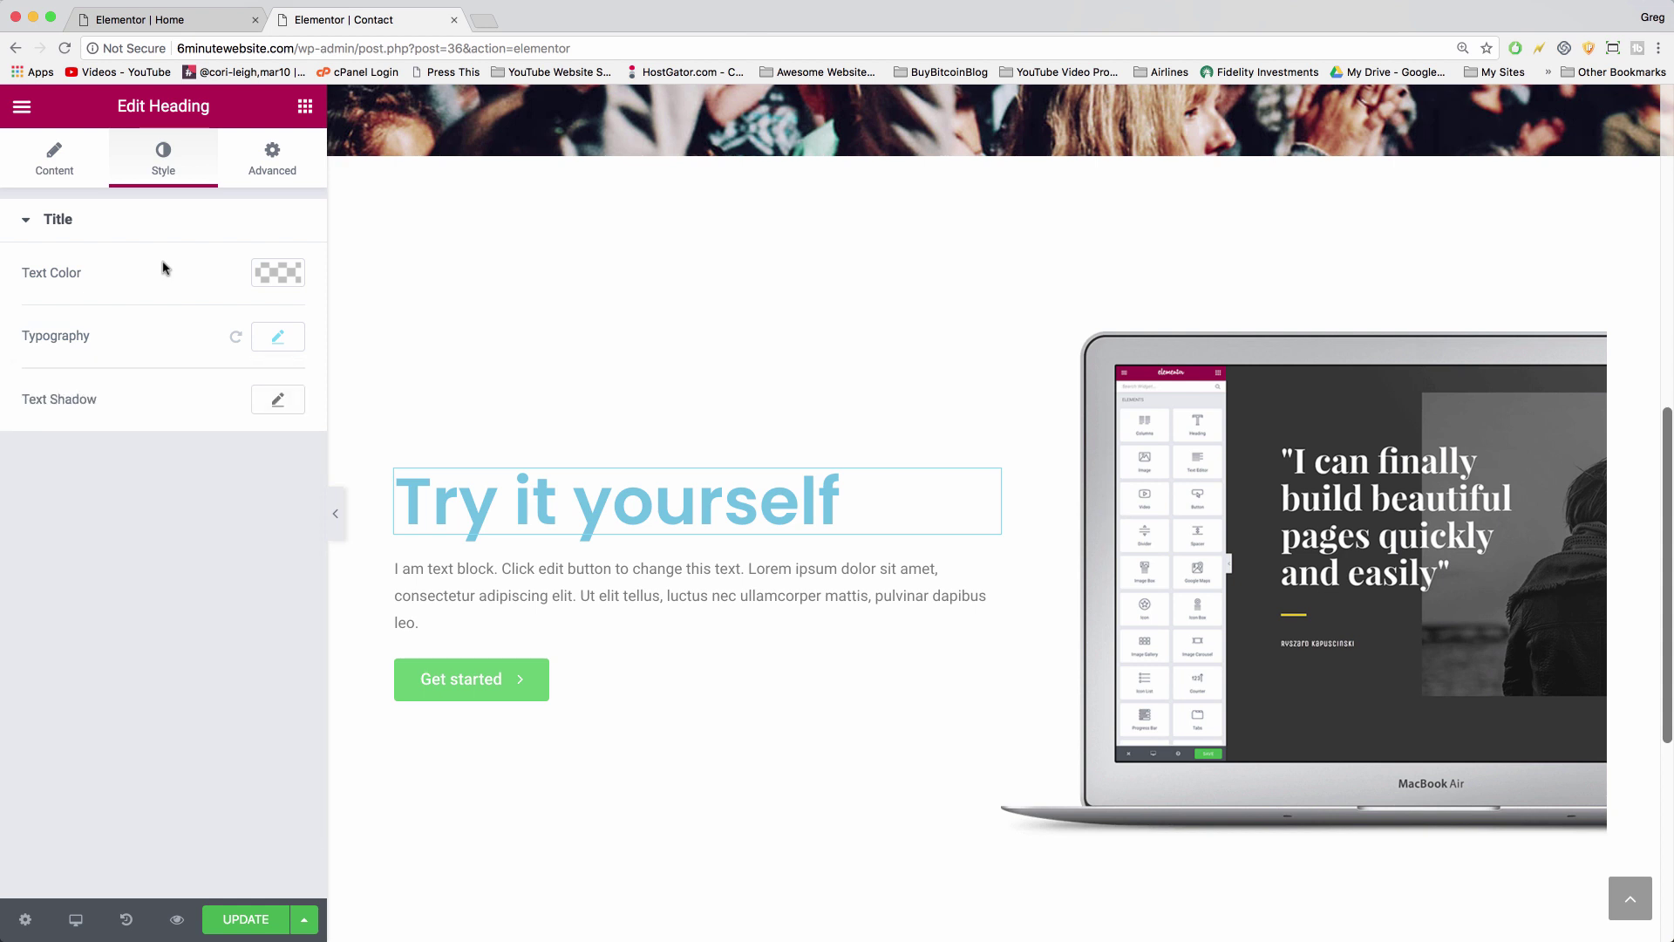
click(283, 277)
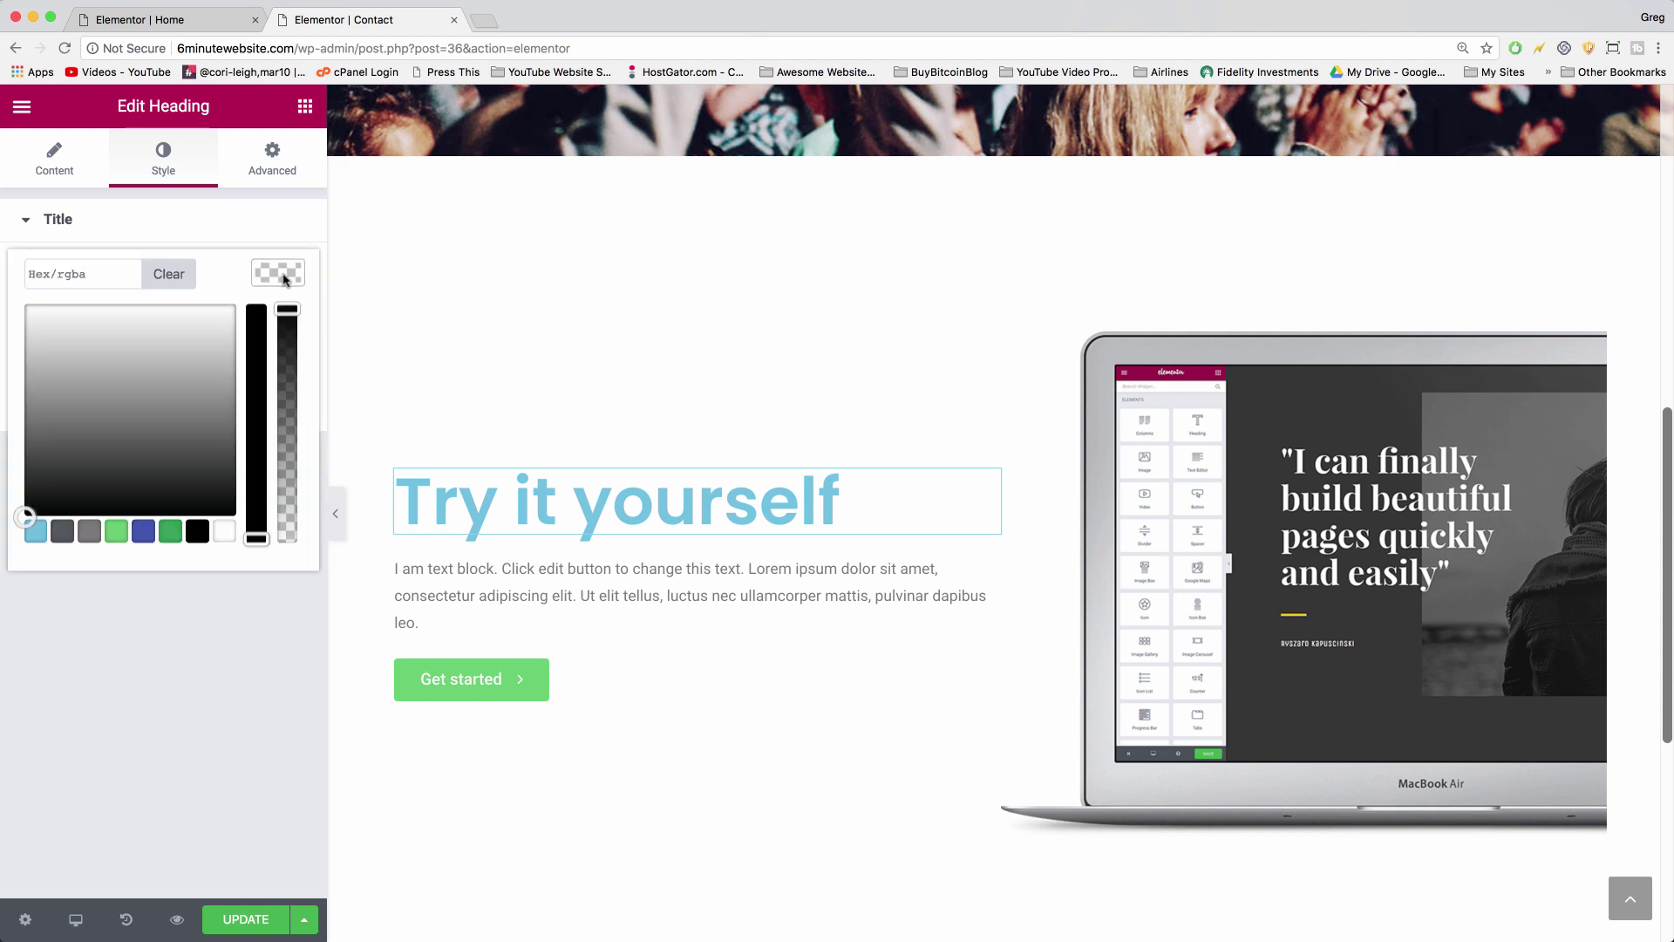
click(198, 530)
Set the text block's typography to the Lora font family at a size of 19 px
click(636, 591)
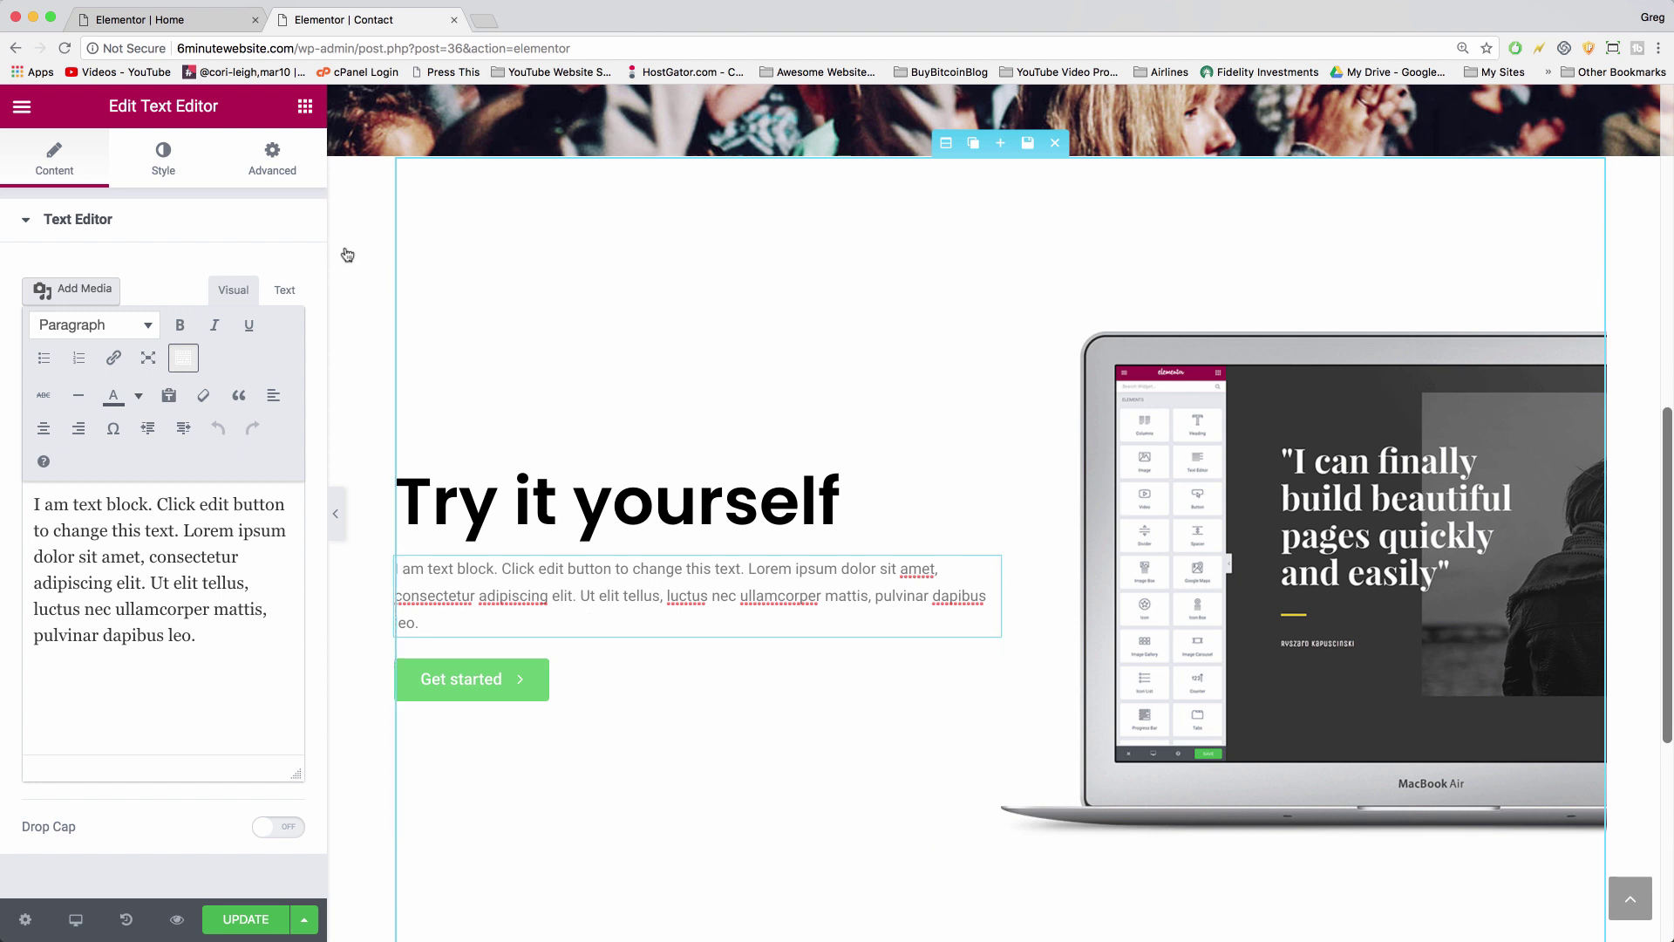
click(135, 158)
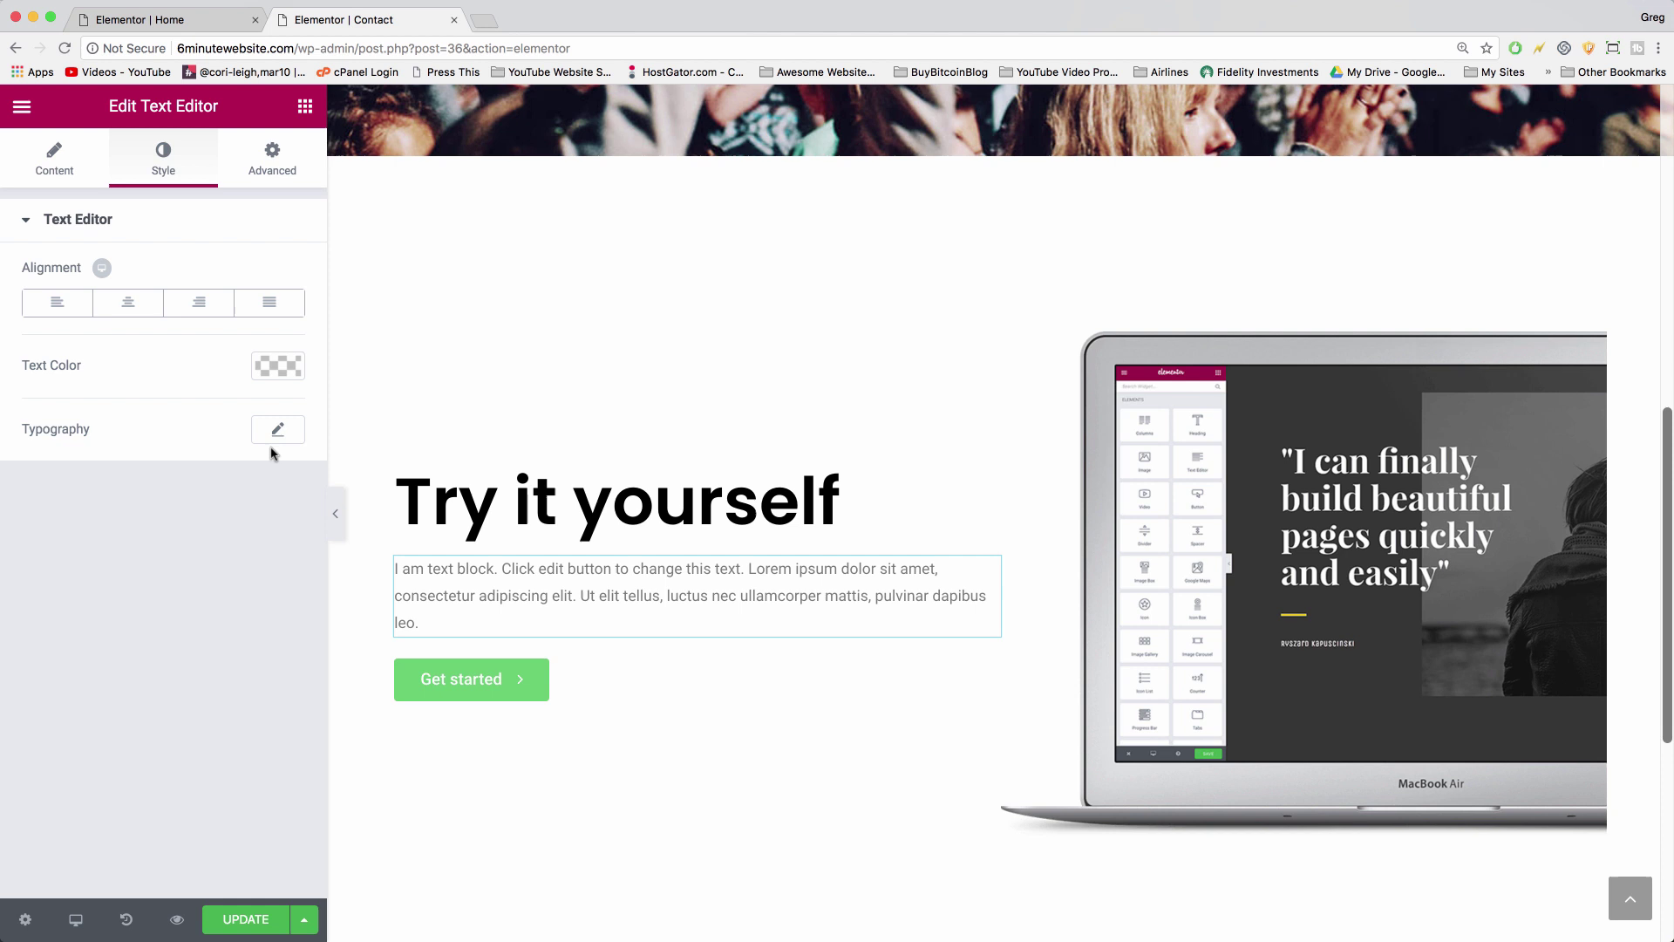
click(288, 427)
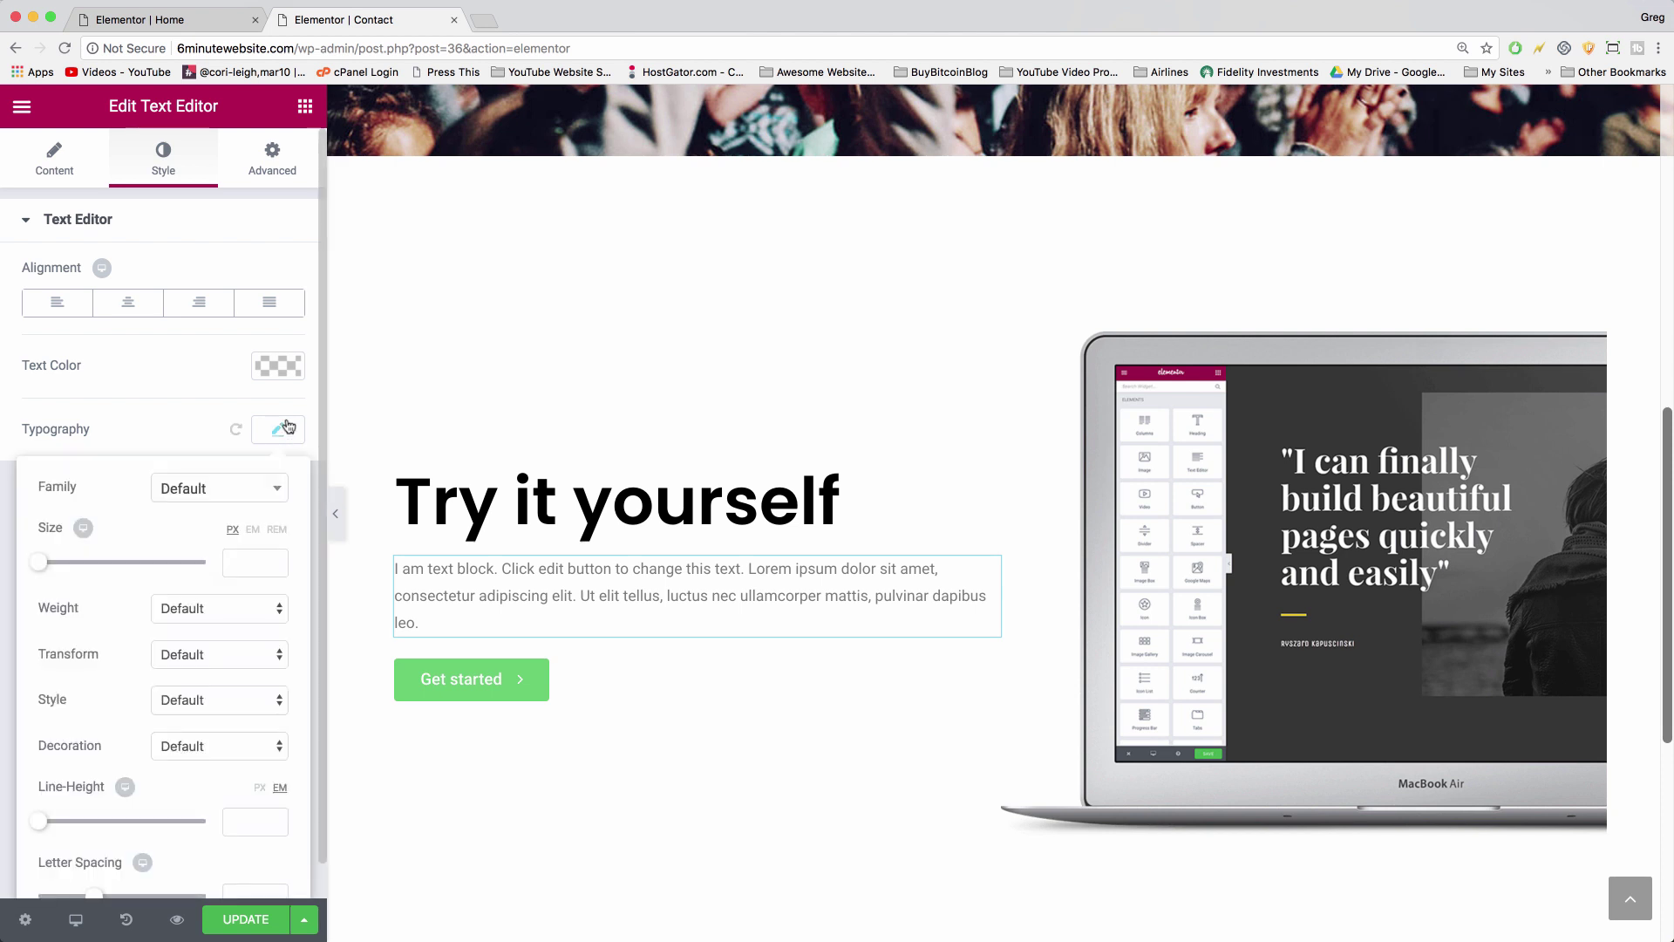
click(263, 486)
text(lora)
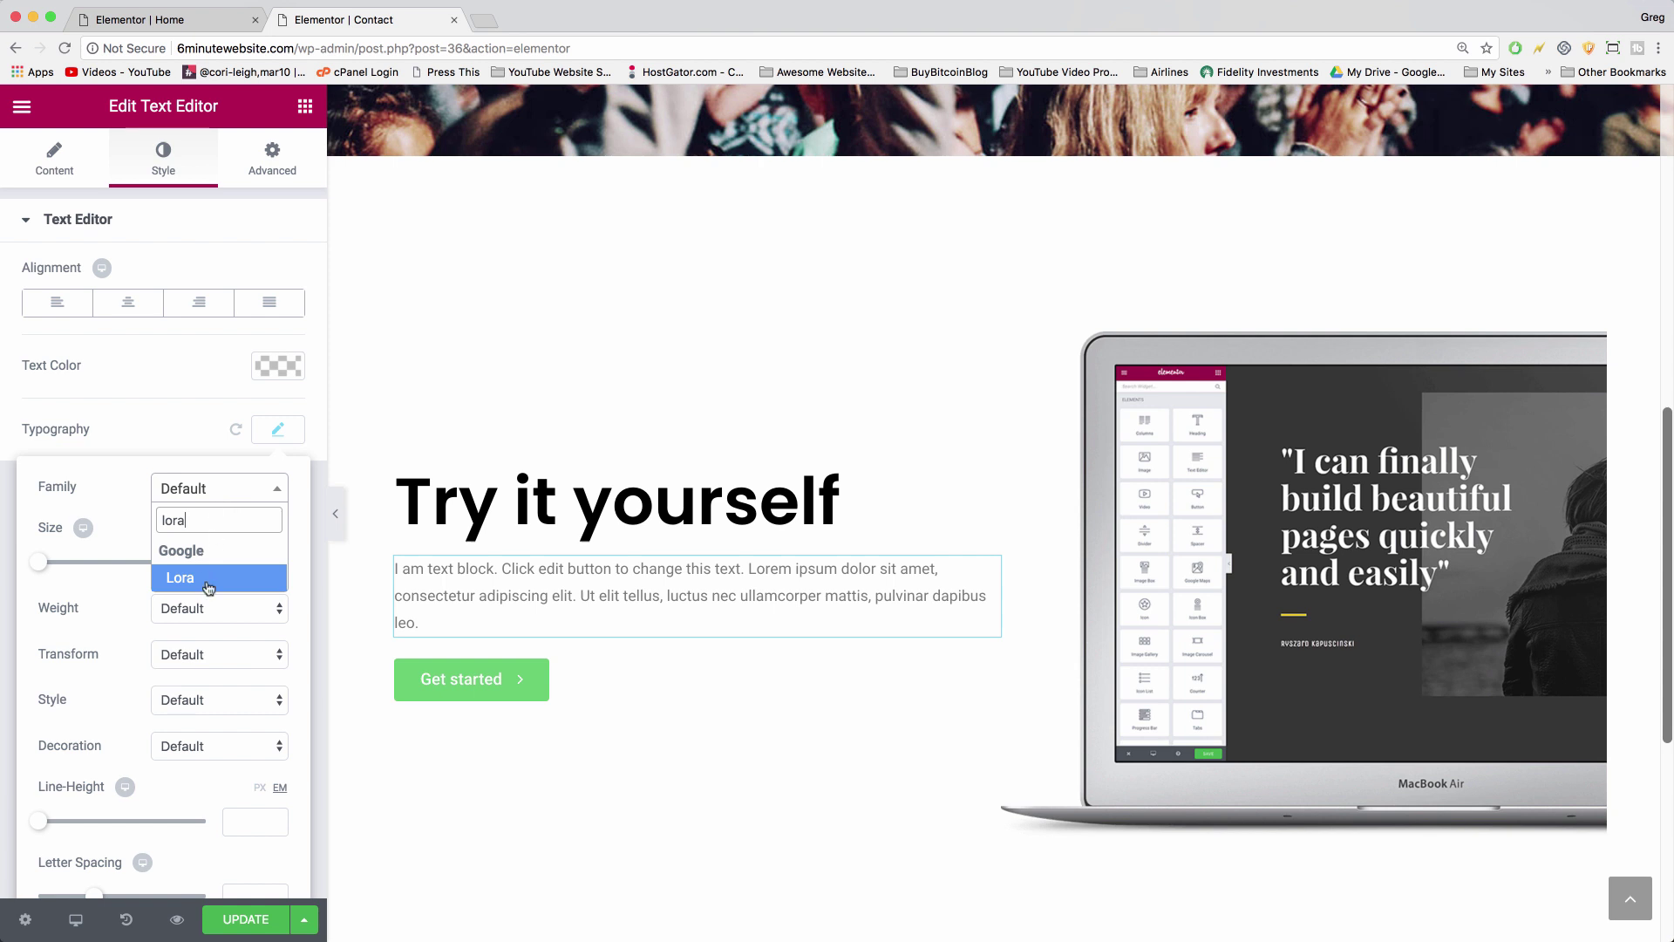
click(208, 579)
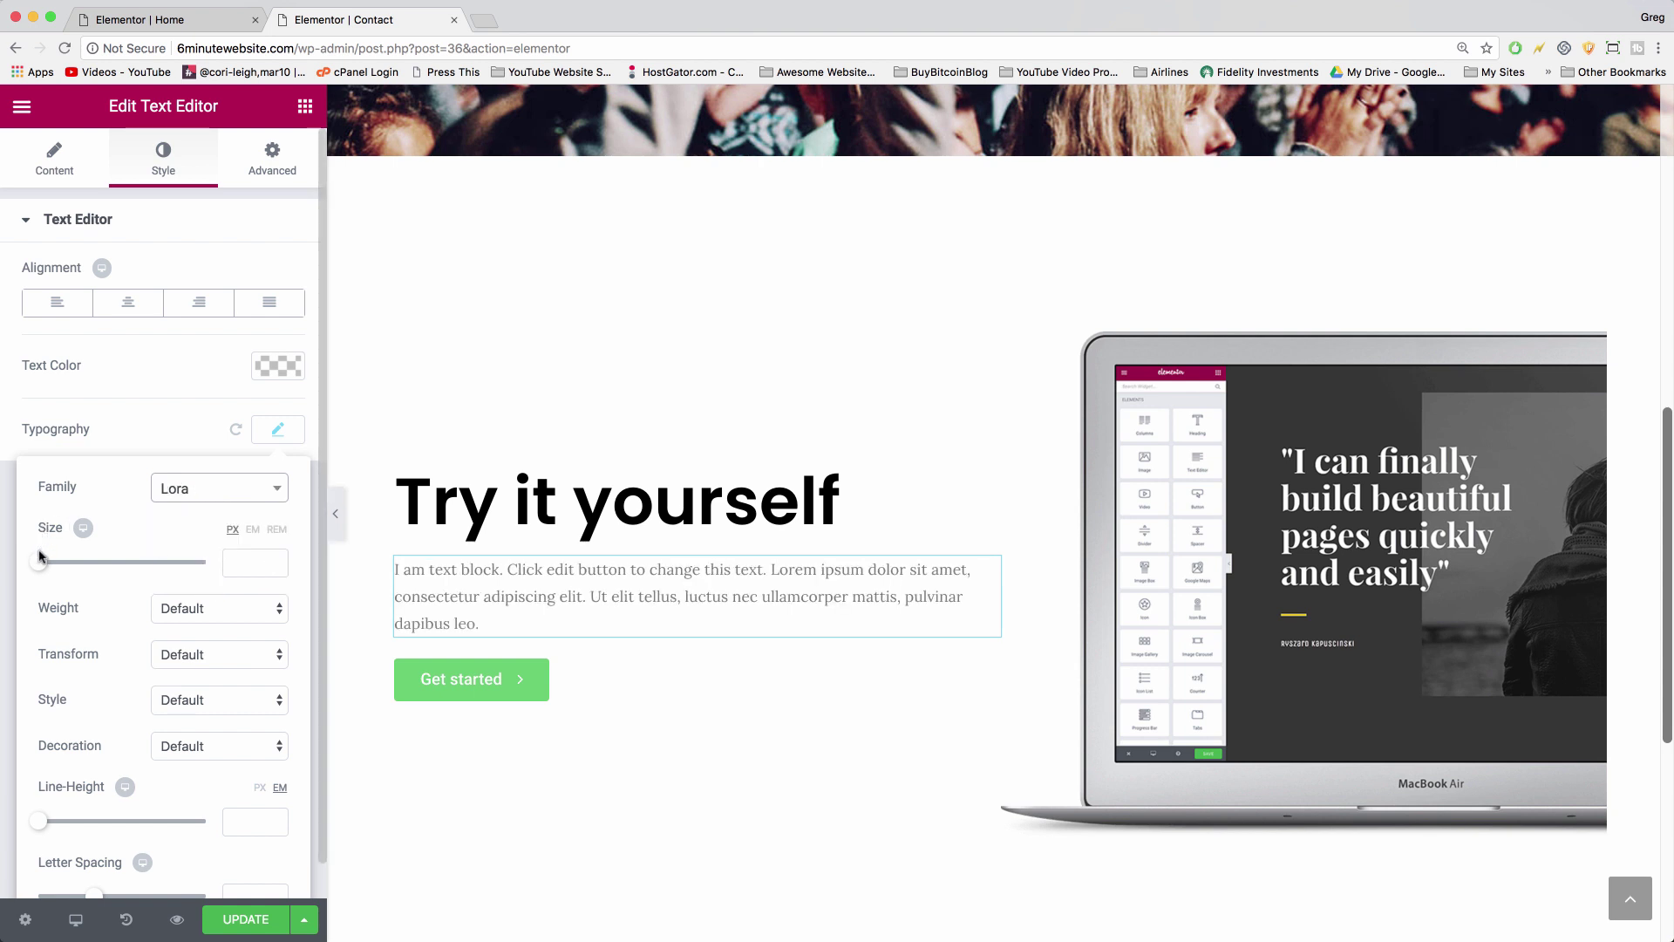
drag(40, 569, 53, 572)
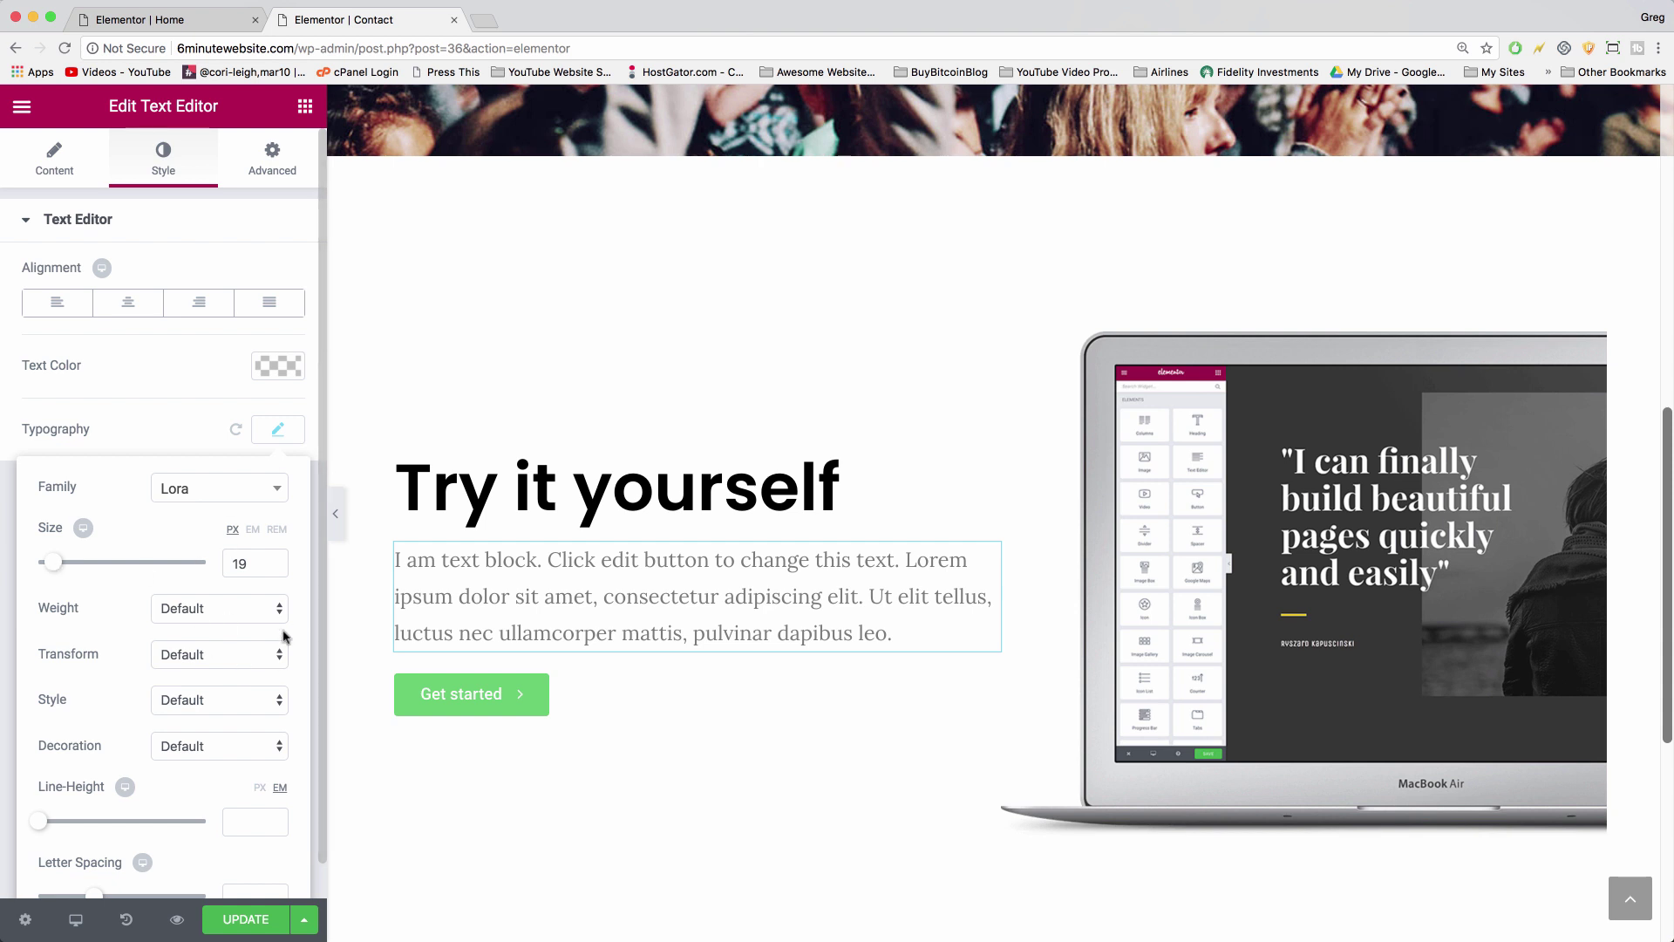
Set the line height of the text block under the heading to 1.8 em
scroll(288, 641, down, 1)
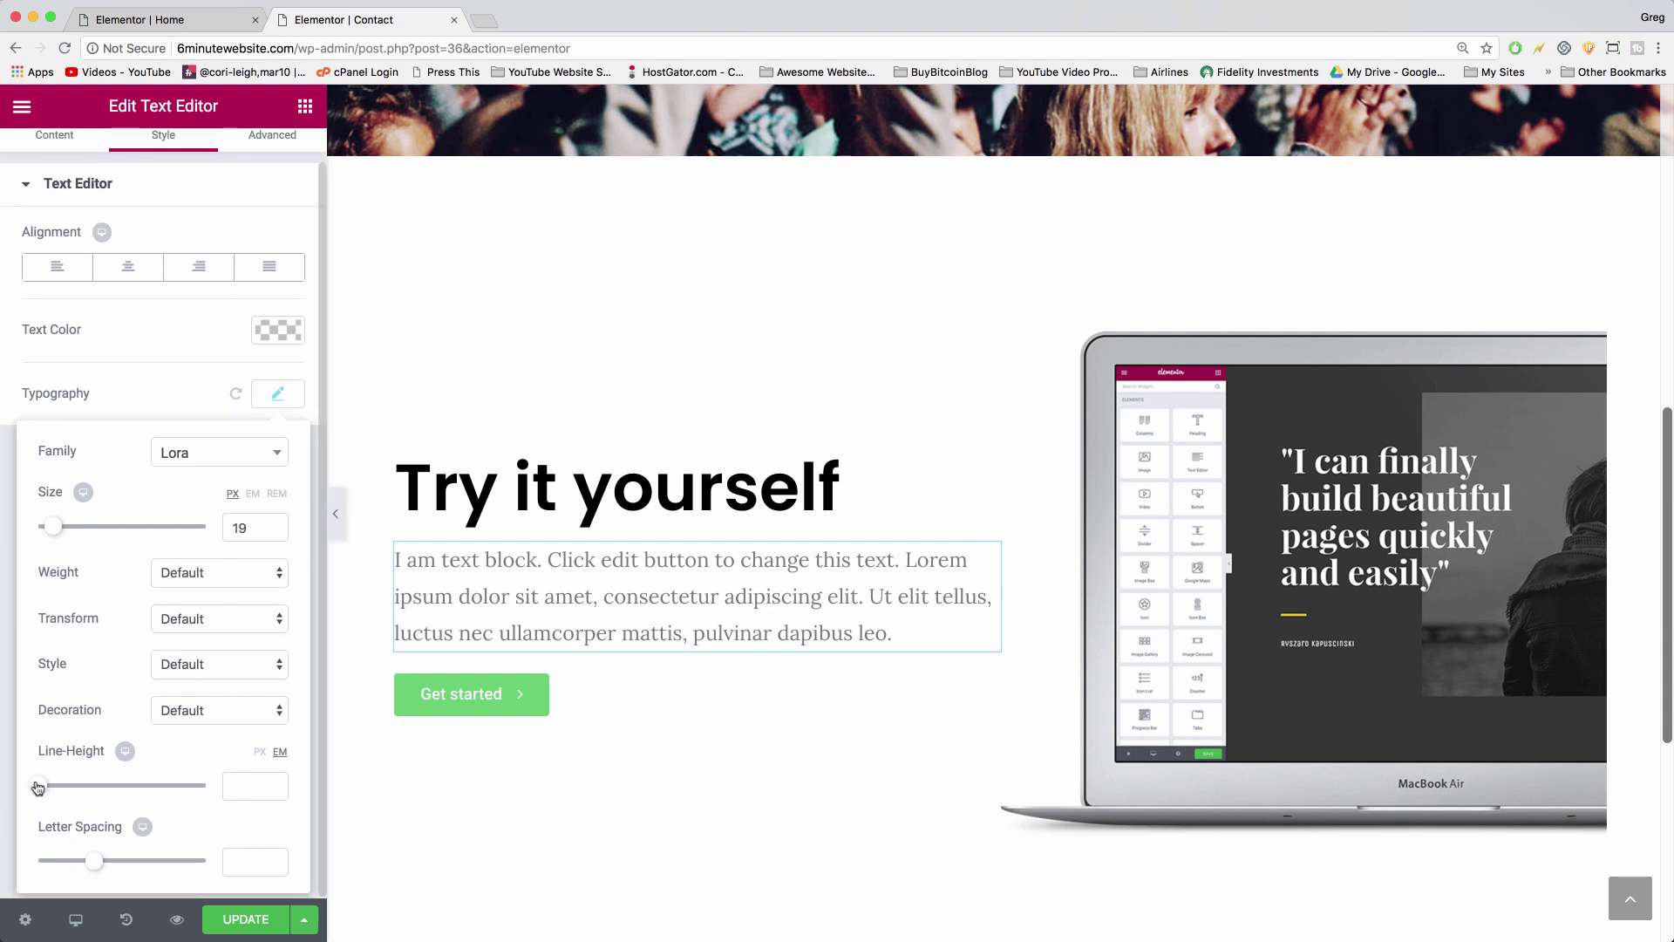
drag(39, 788, 66, 789)
Set the section's padding to 30 px top and bottom and 0 right and left, then update the page
mouse_move(930, 340)
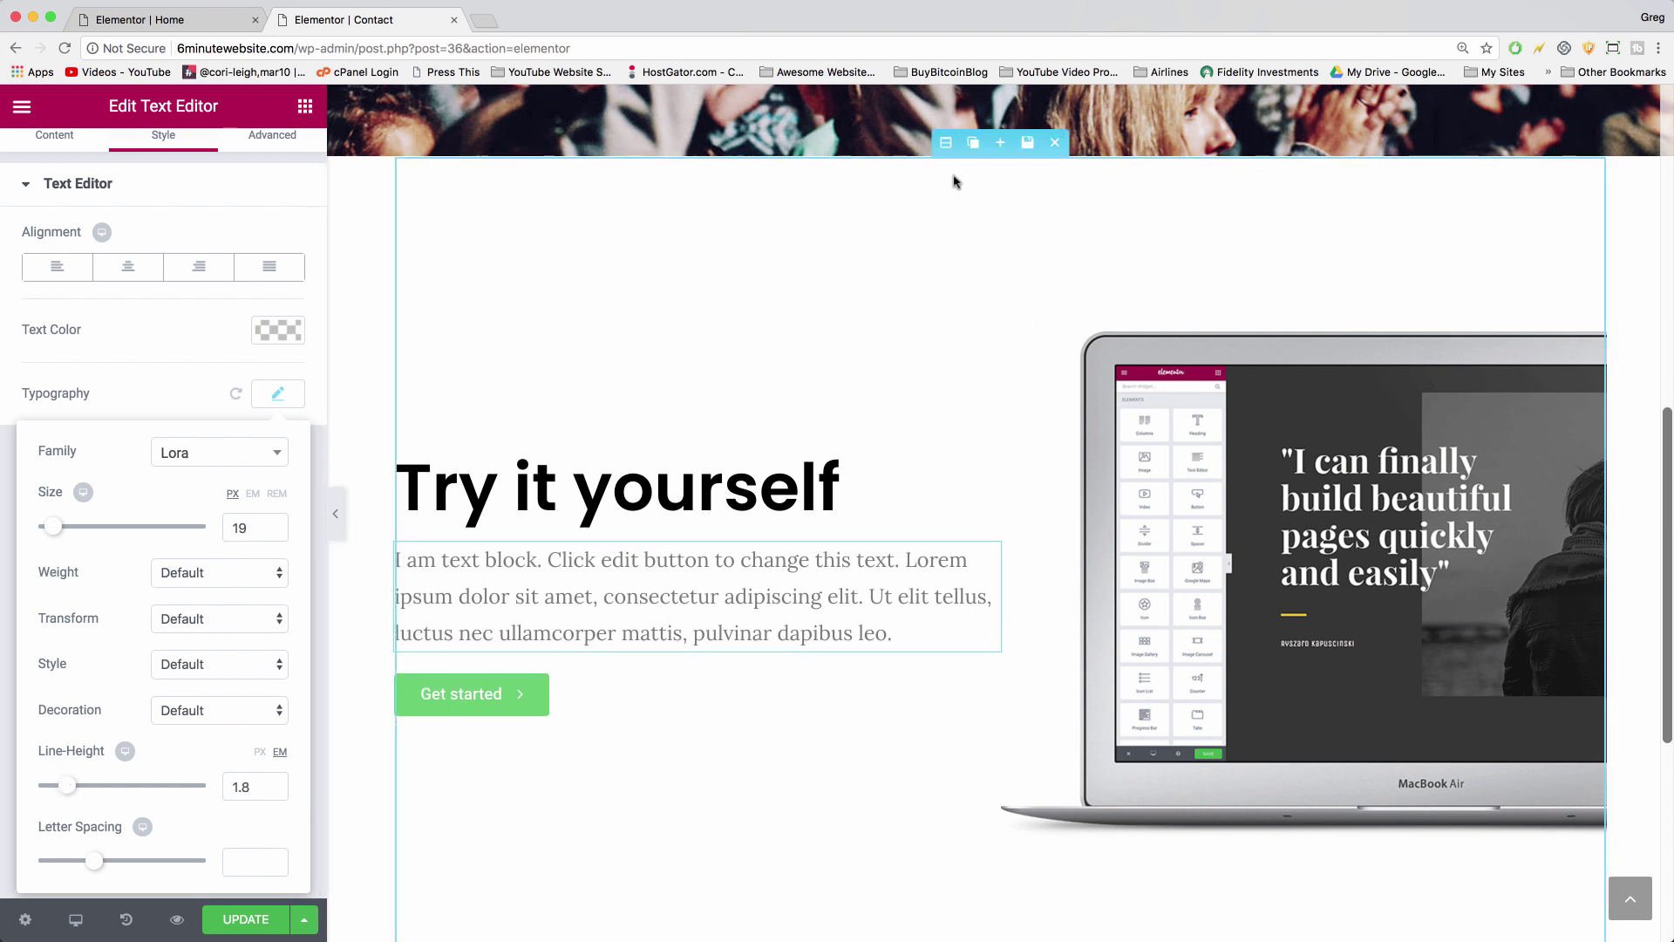
click(948, 145)
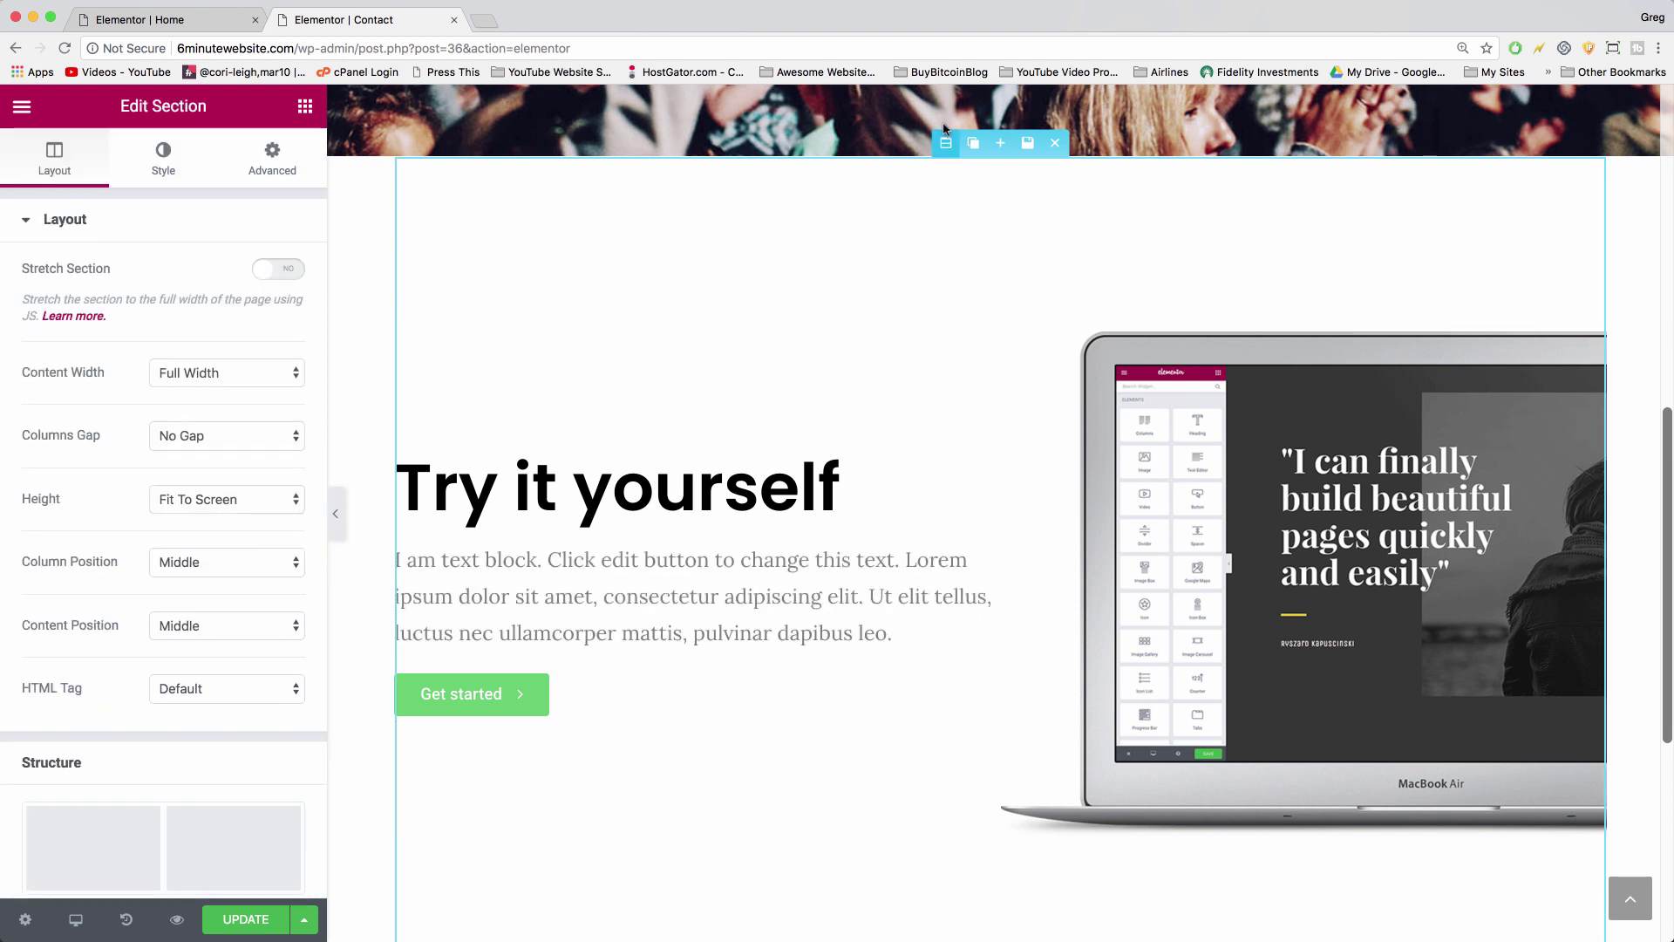
click(281, 166)
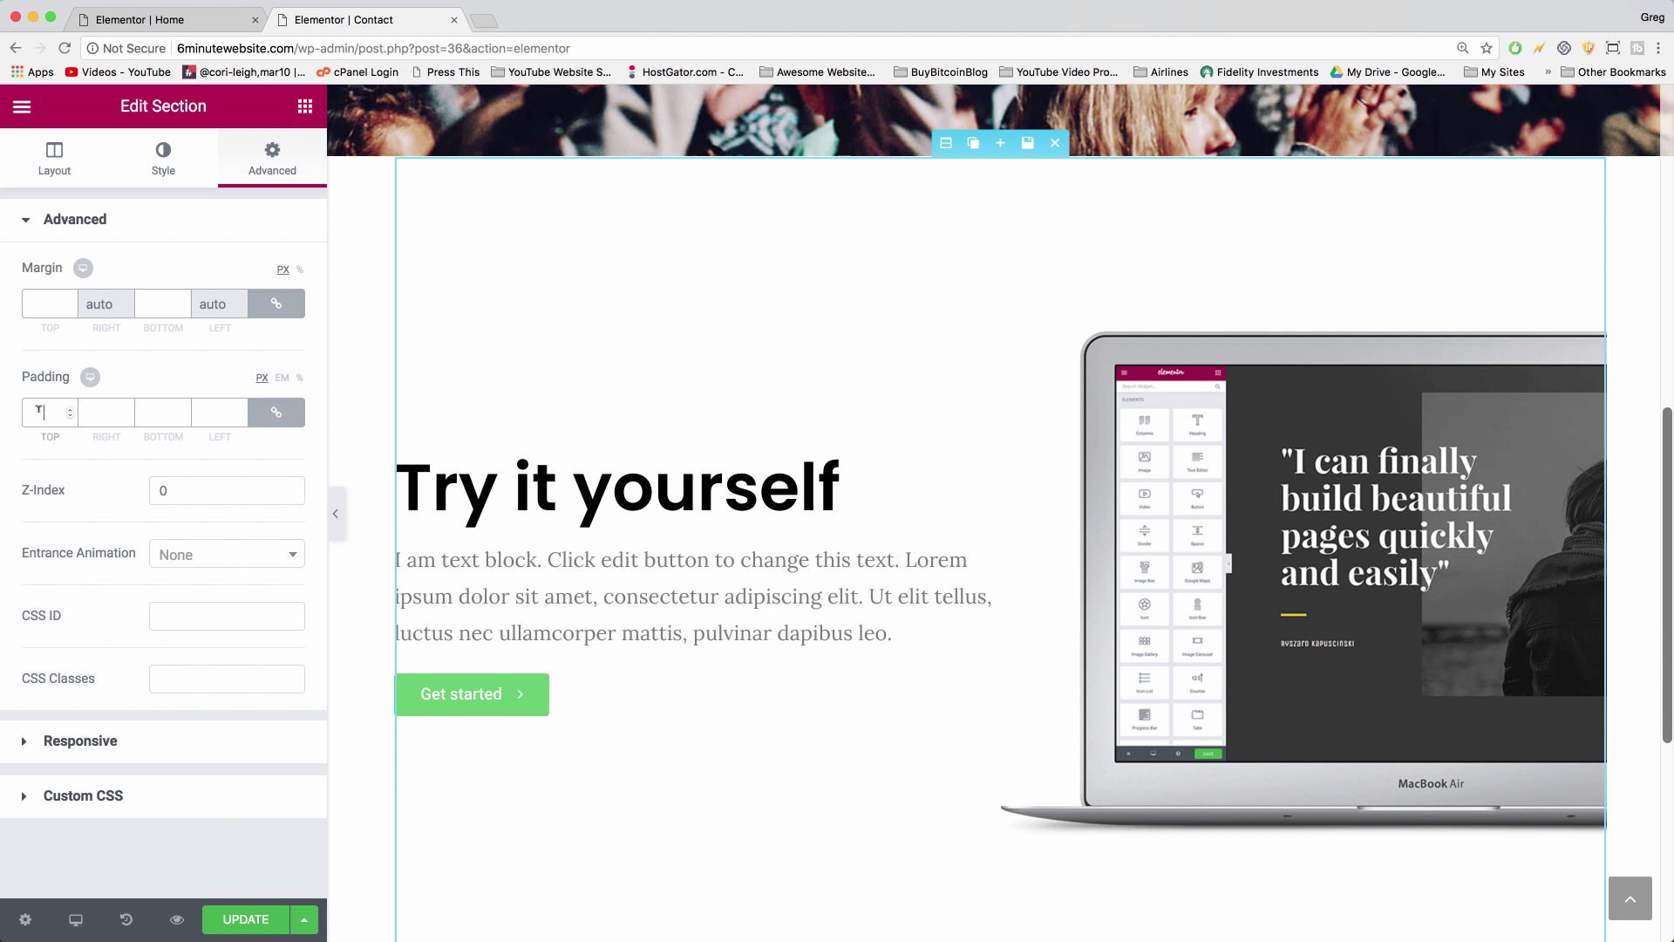
text(30)
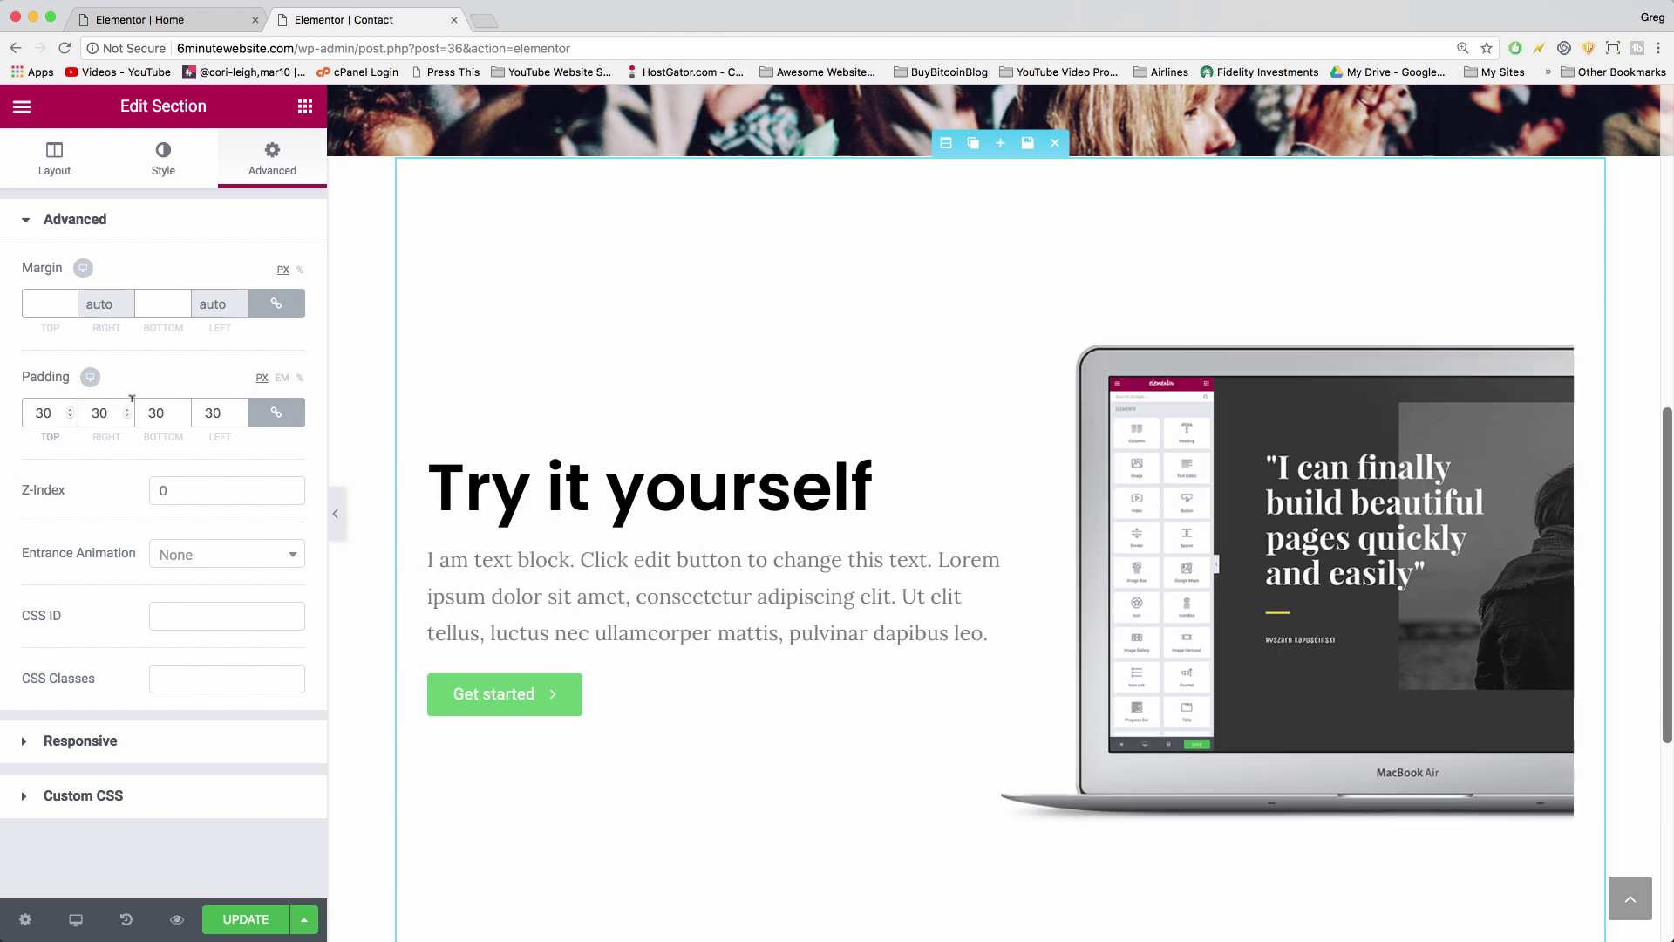
click(276, 412)
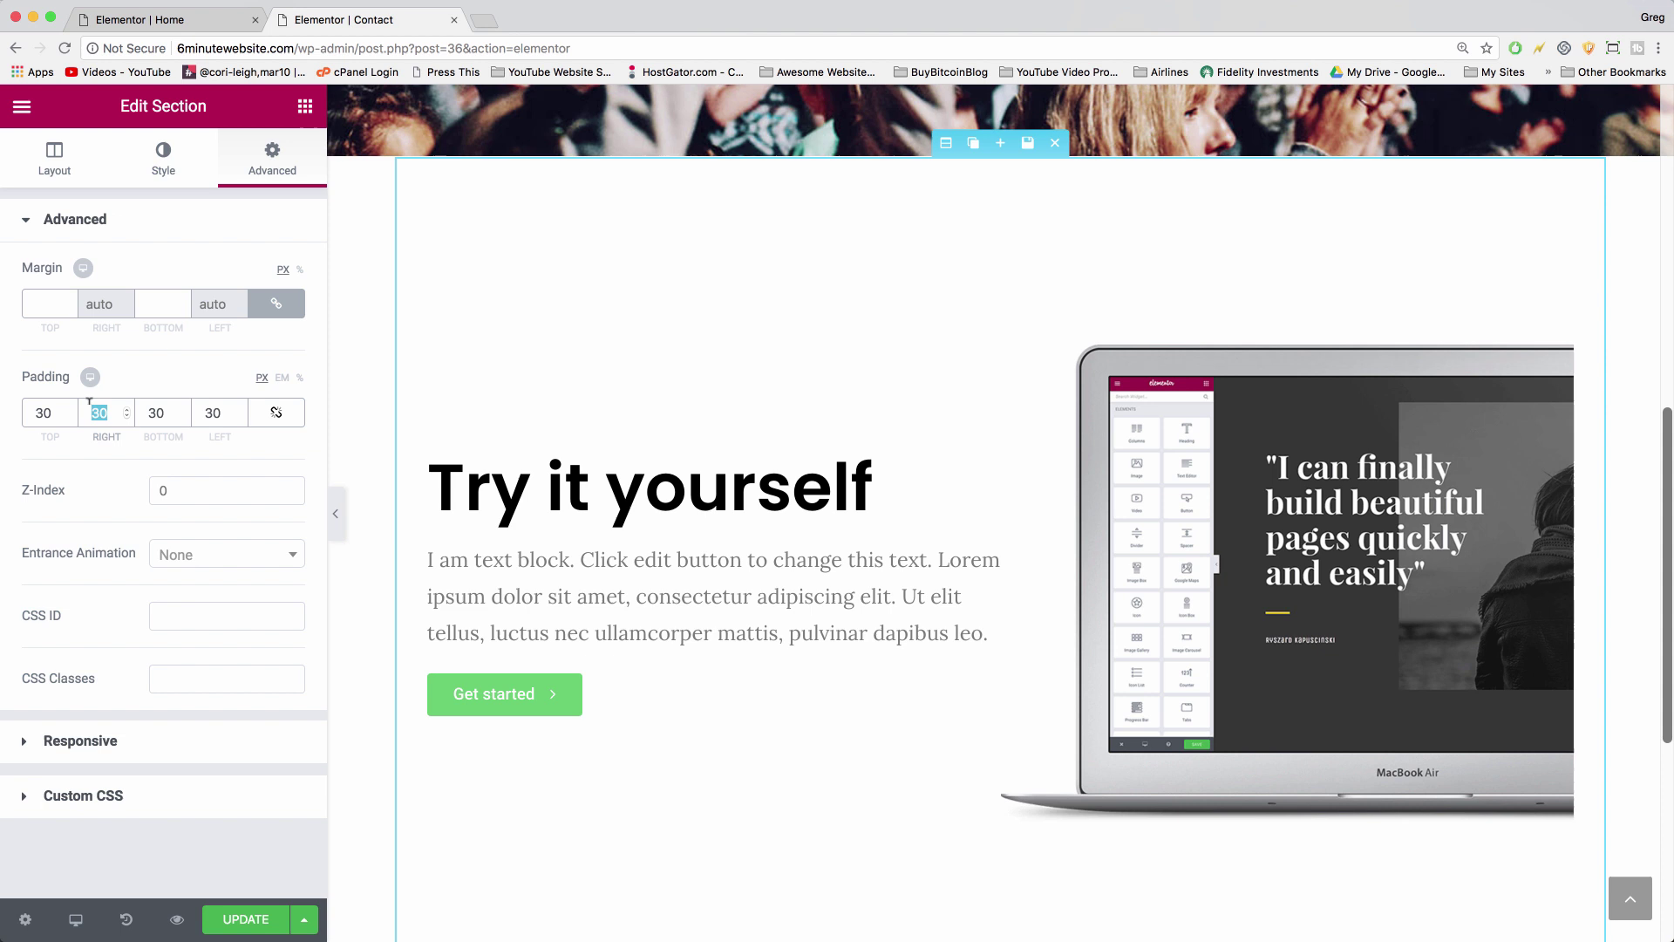
text(0)
key(BackSpace)
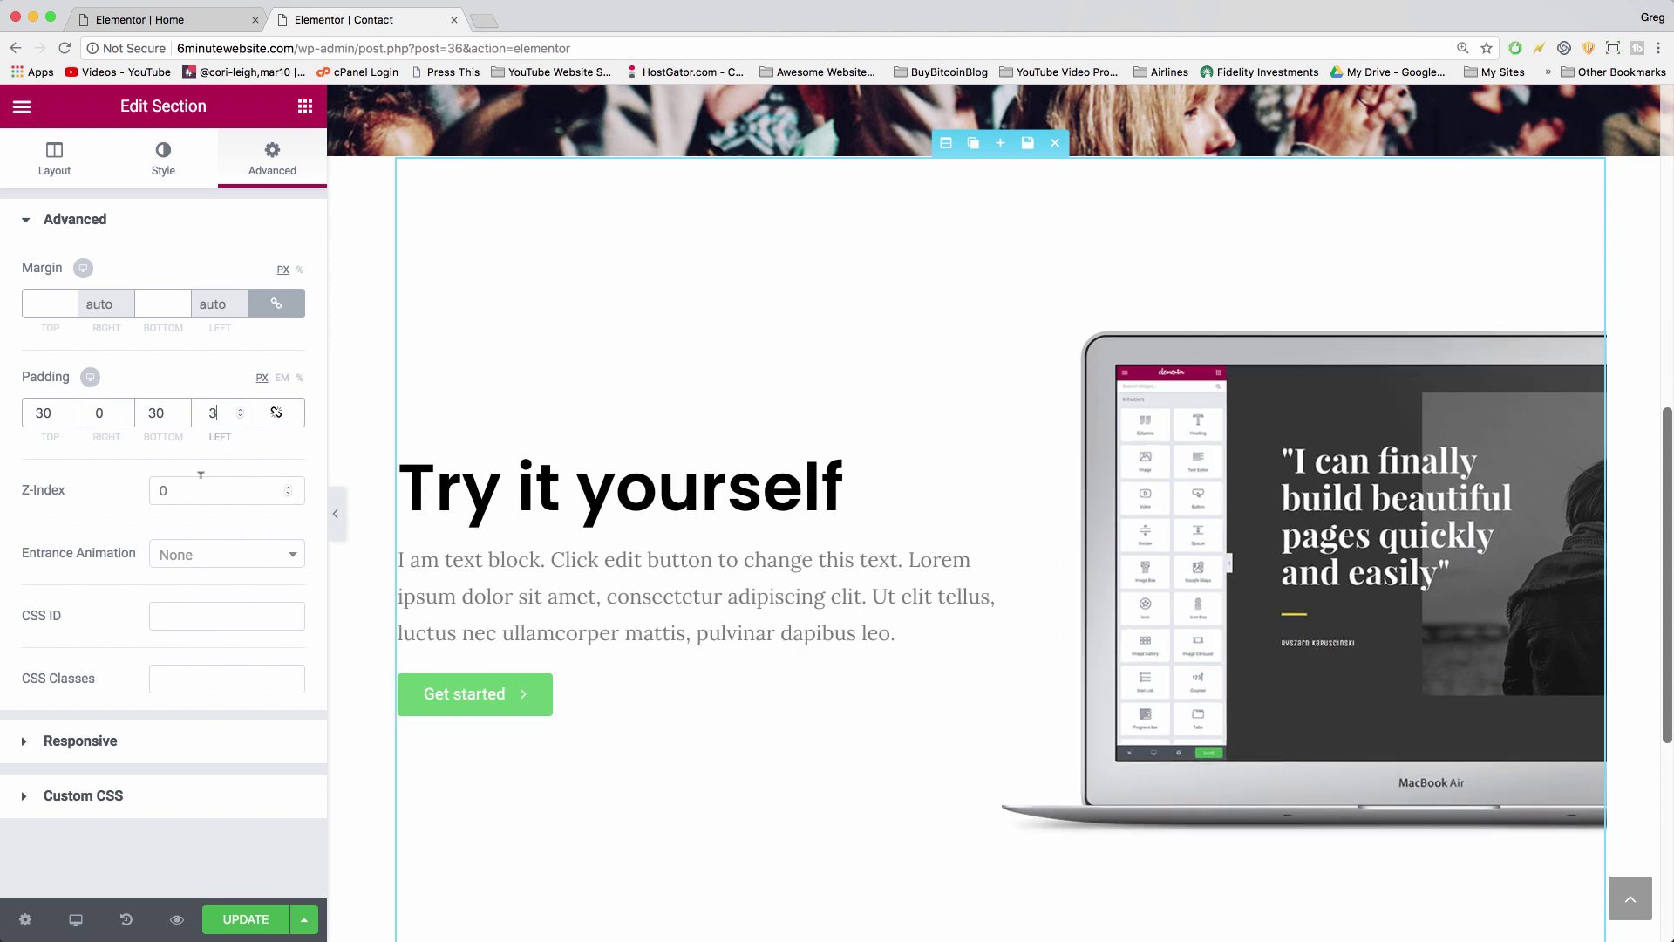
key(BackSpace)
text(0)
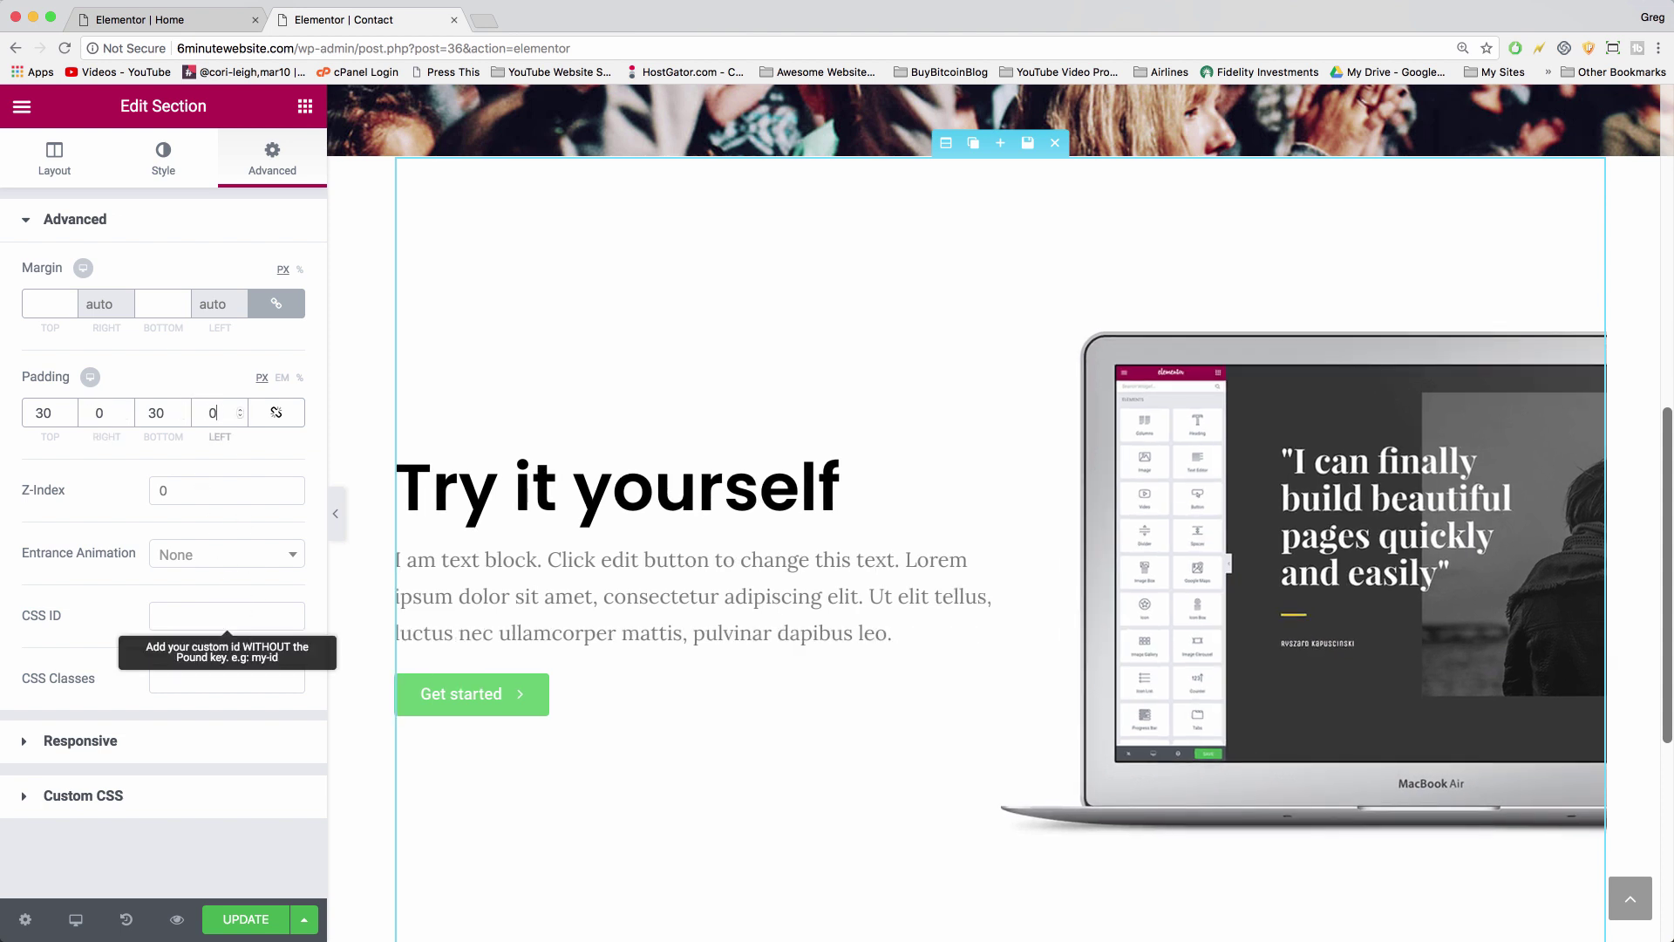
click(232, 922)
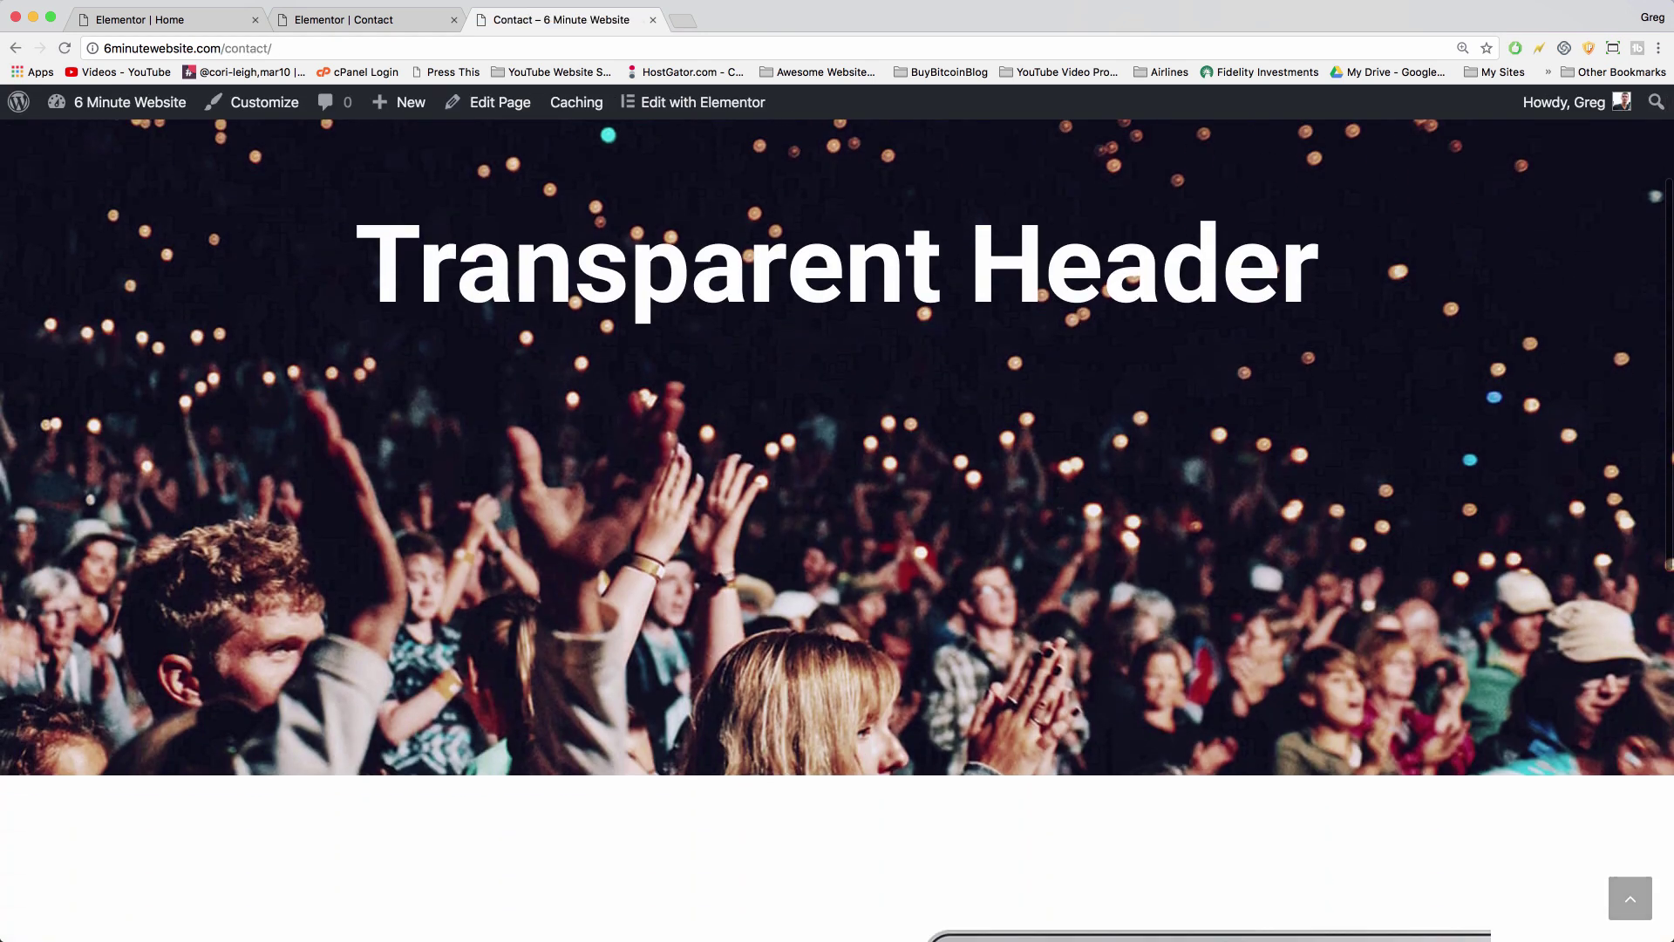
Examine how the "Try it yourself" section and its laptop image sit on the live Contact page
scroll(1062, 520, down, 1)
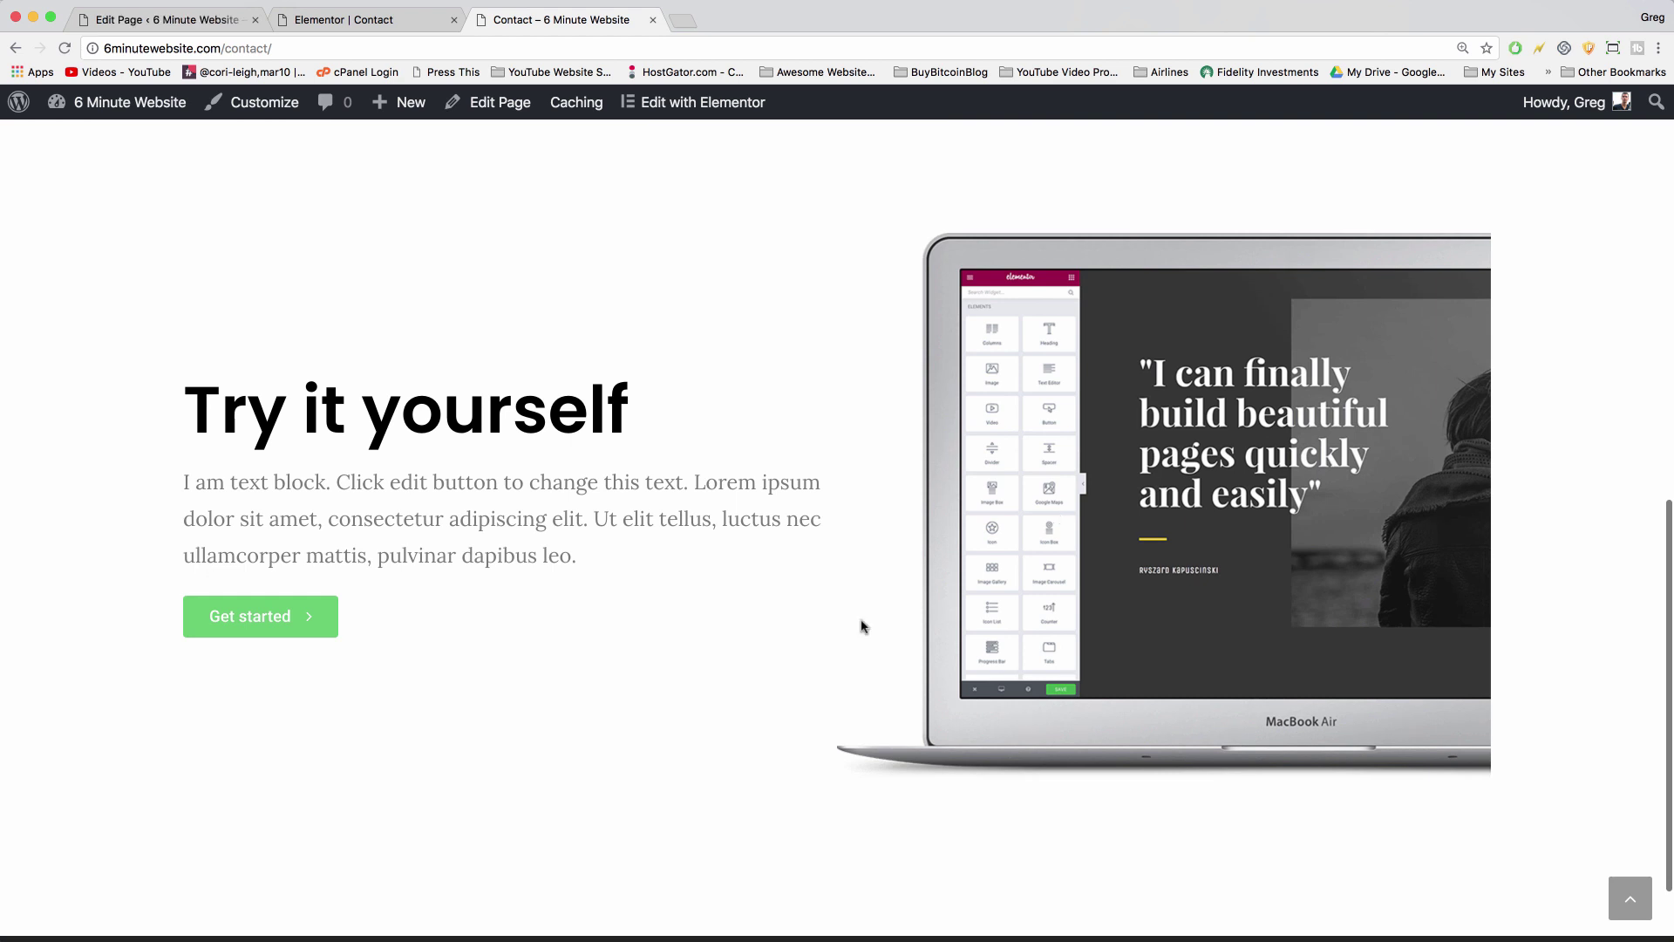
scroll(863, 624, up, 4)
scroll(863, 625, down, 3)
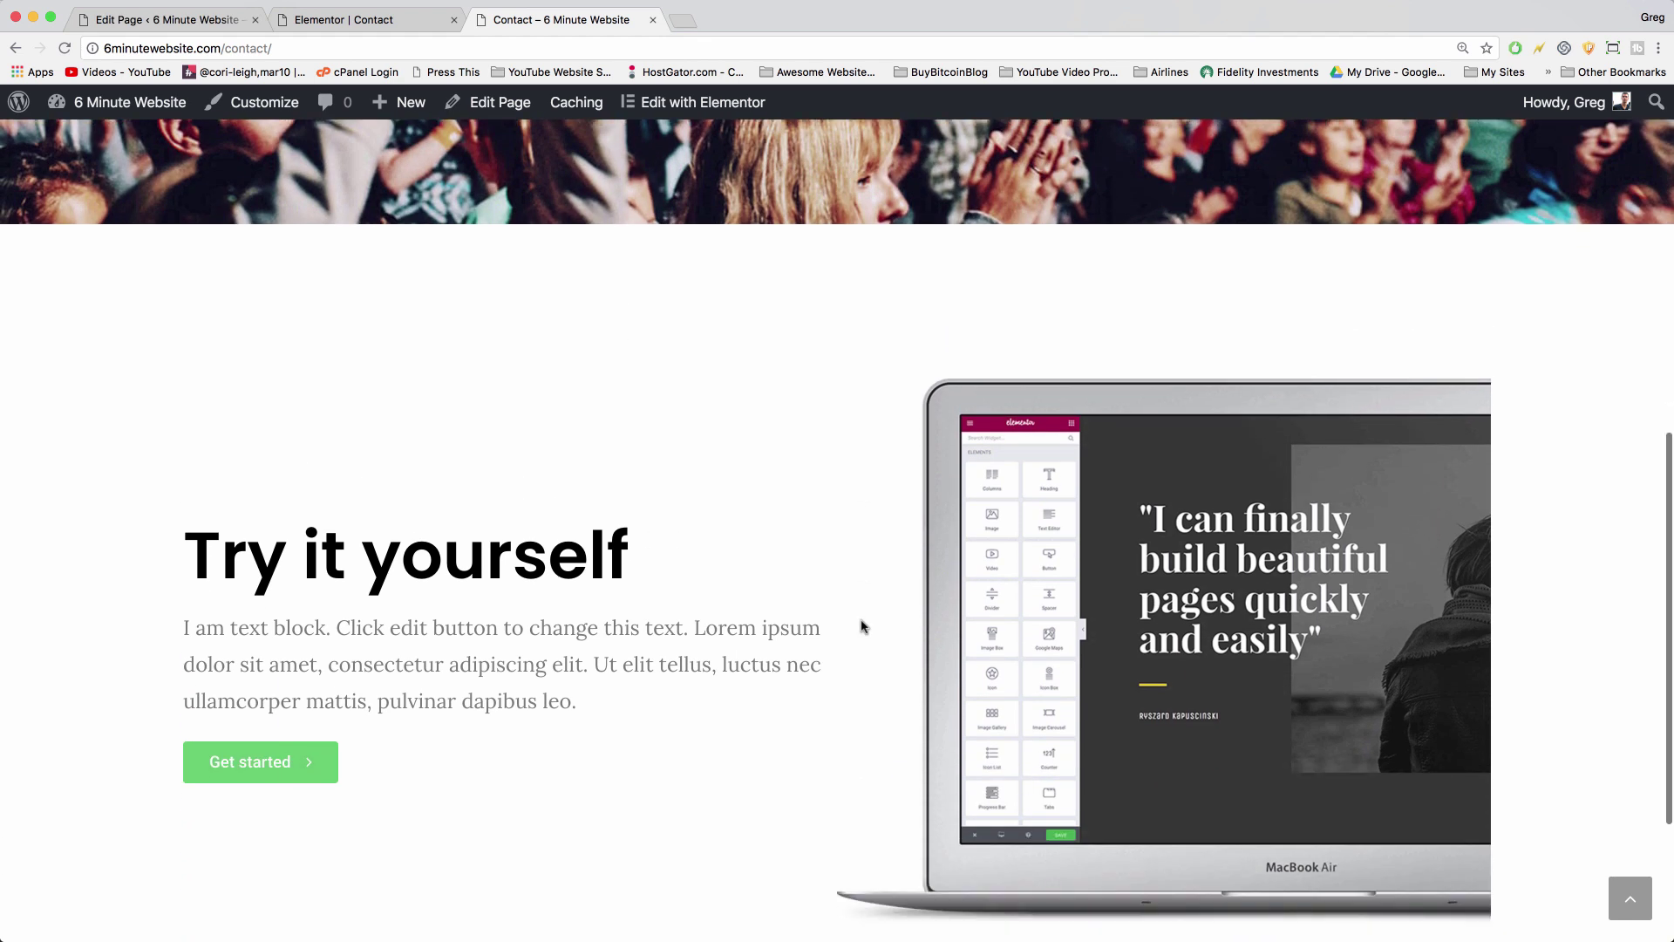
scroll(1347, 462, down, 4)
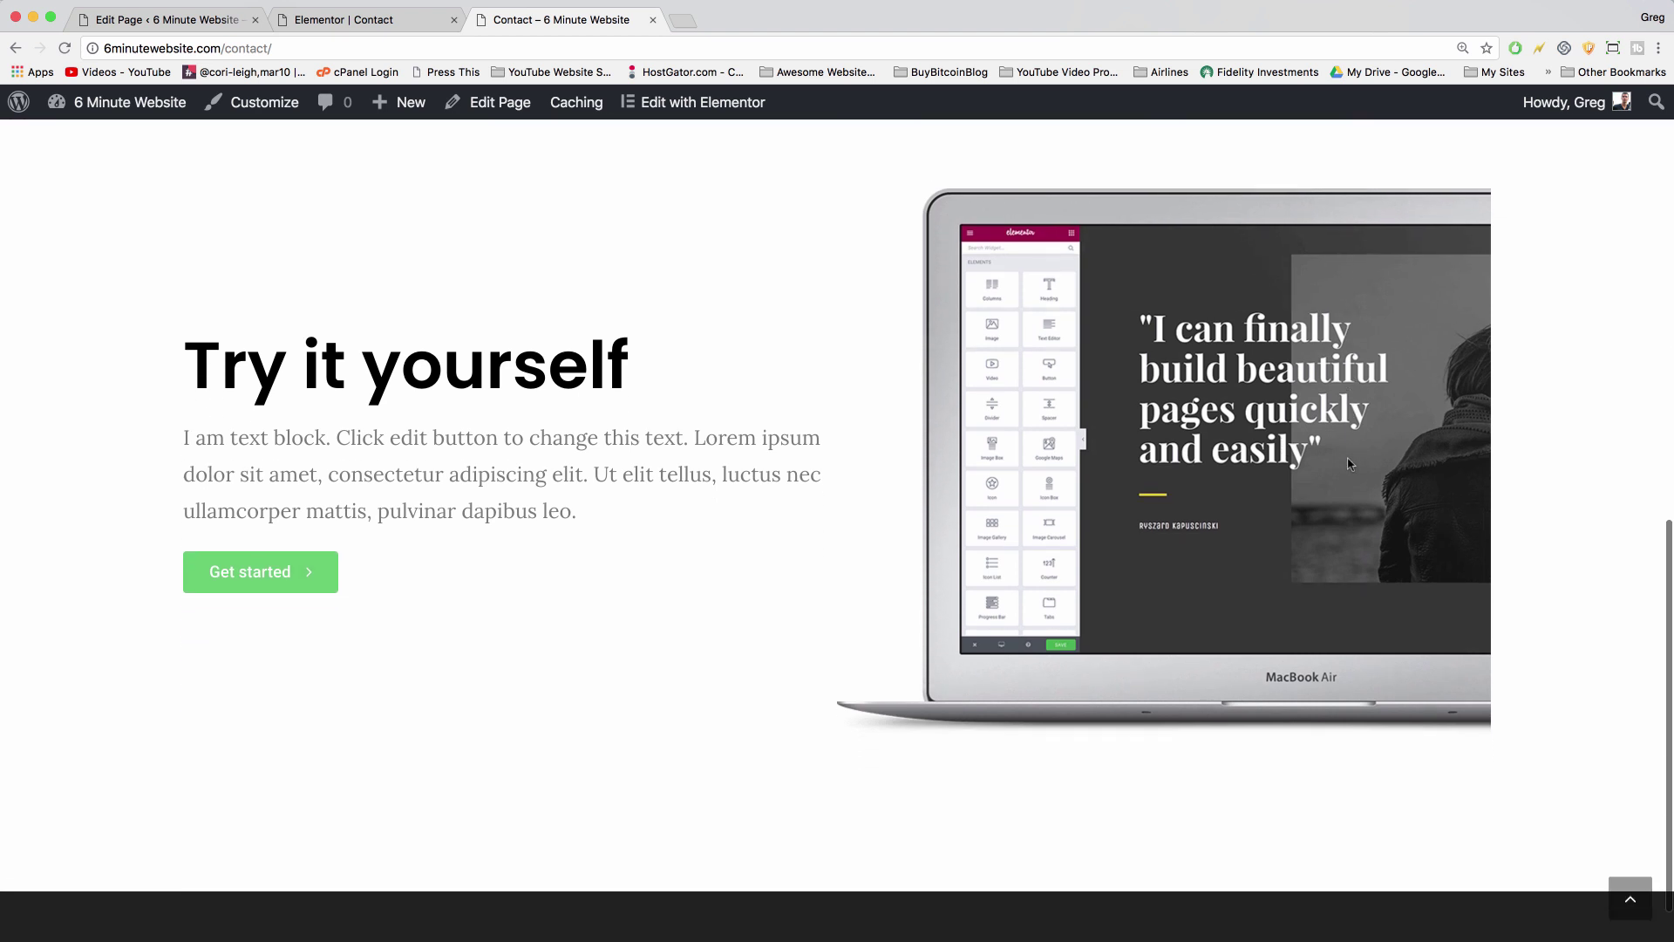
scroll(1542, 305, up, 2)
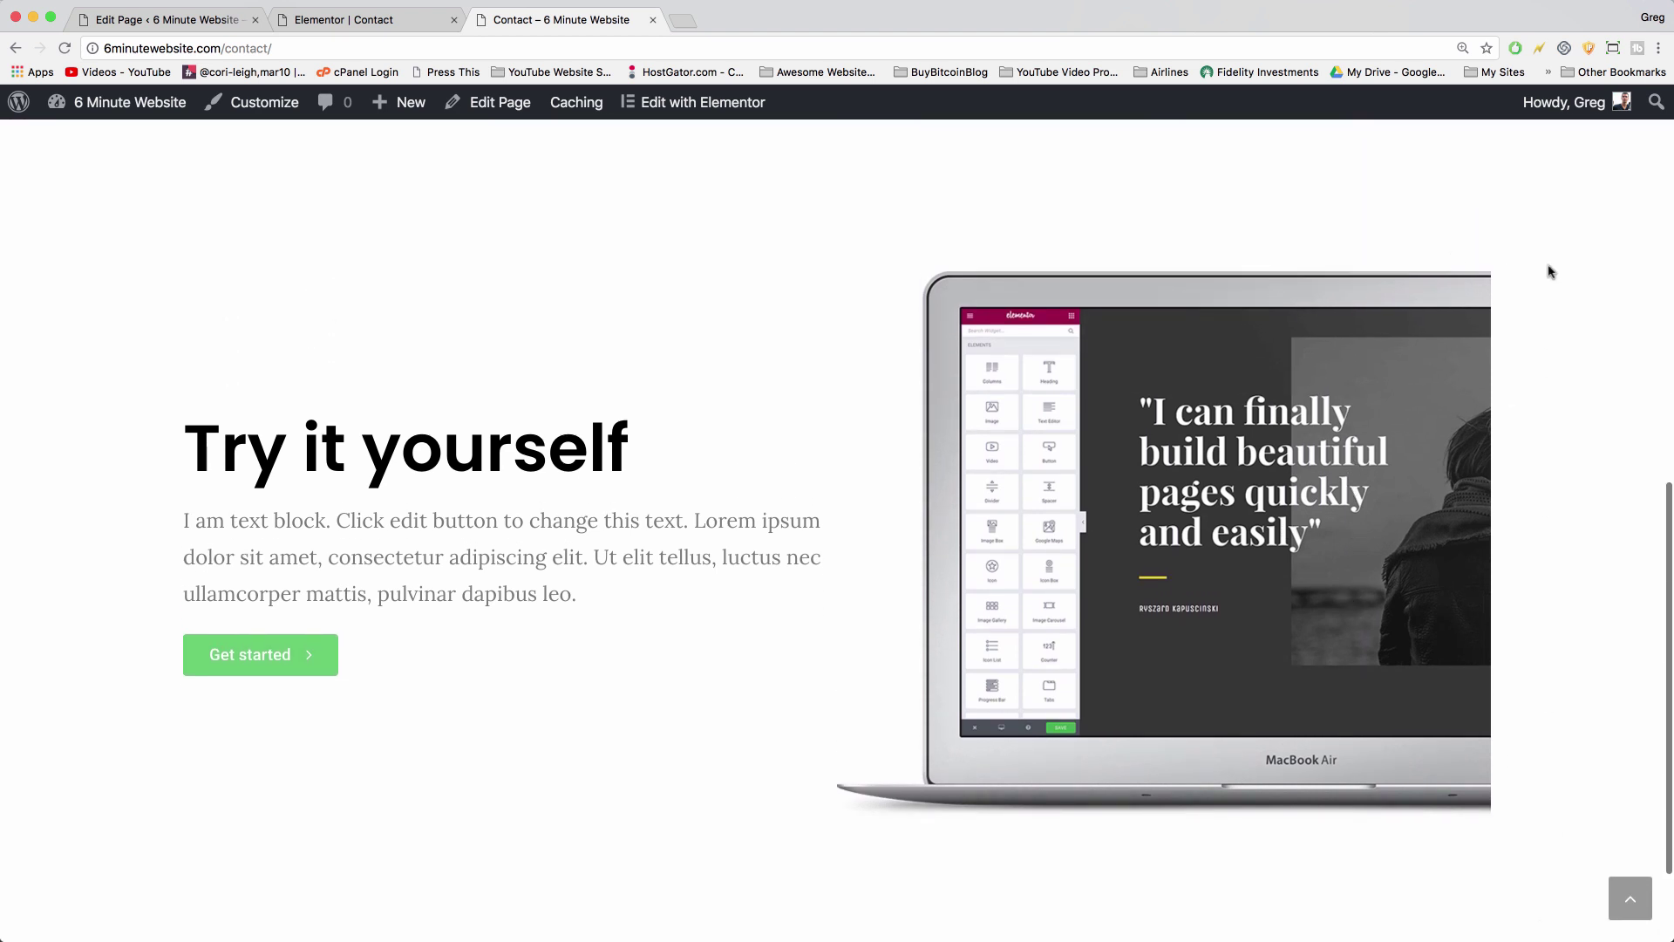
scroll(1551, 272, up, 3)
scroll(1550, 270, down, 3)
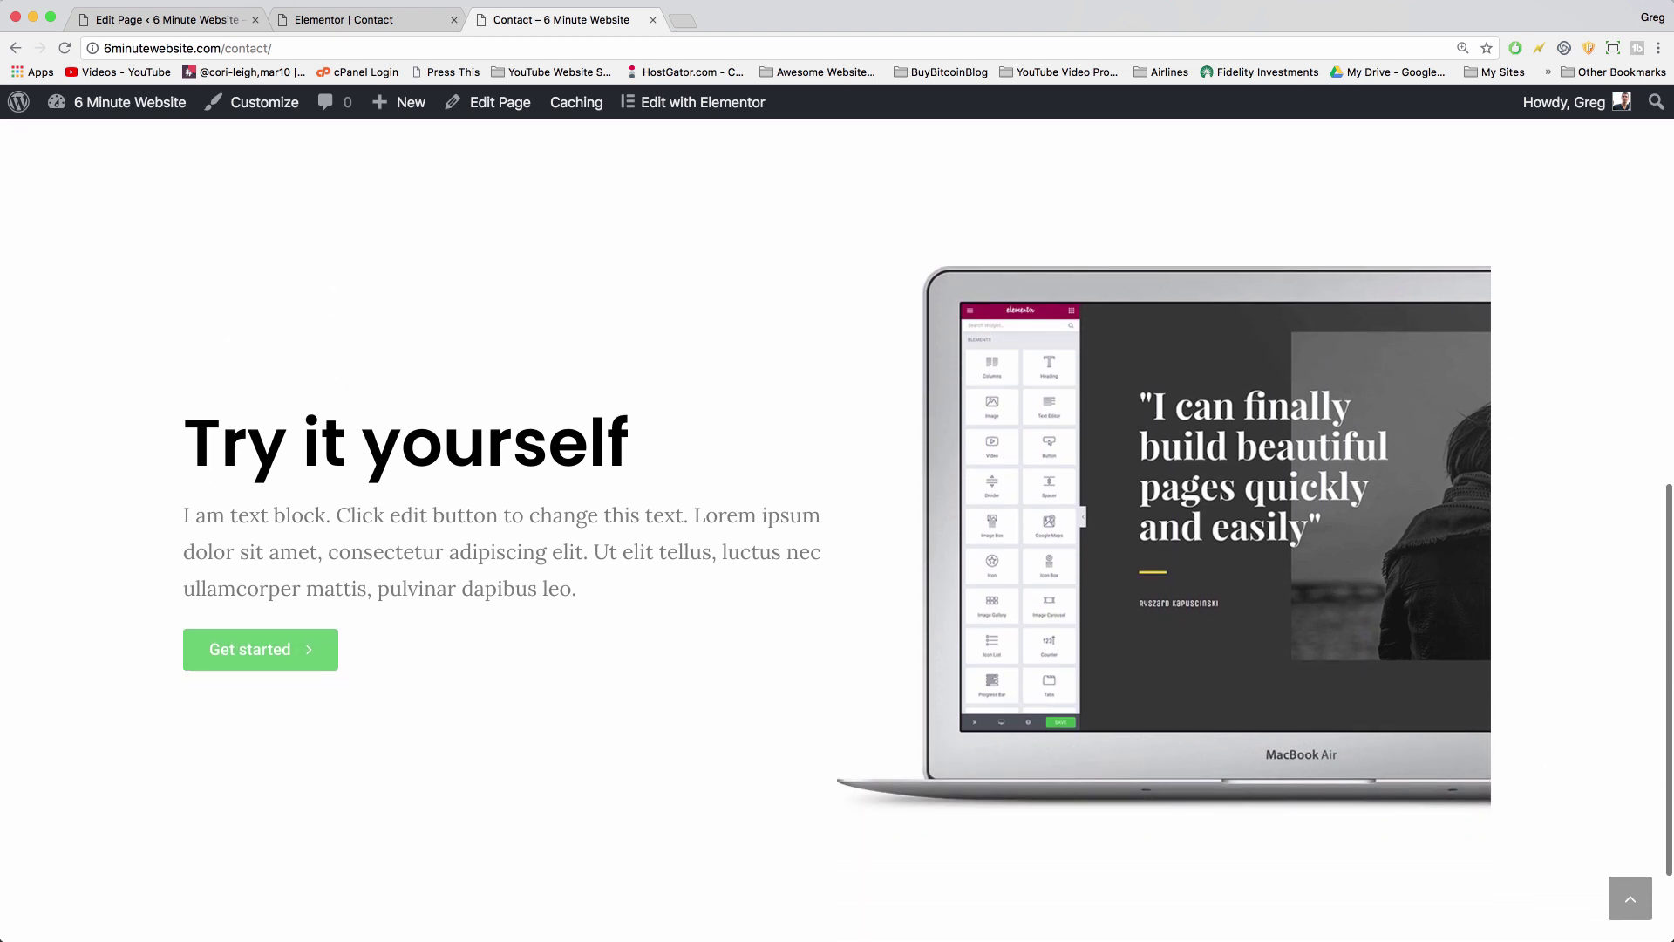
Exit to the WordPress page settings, set the Contact page's content layout to 100% Full Width and update the page
click(319, 21)
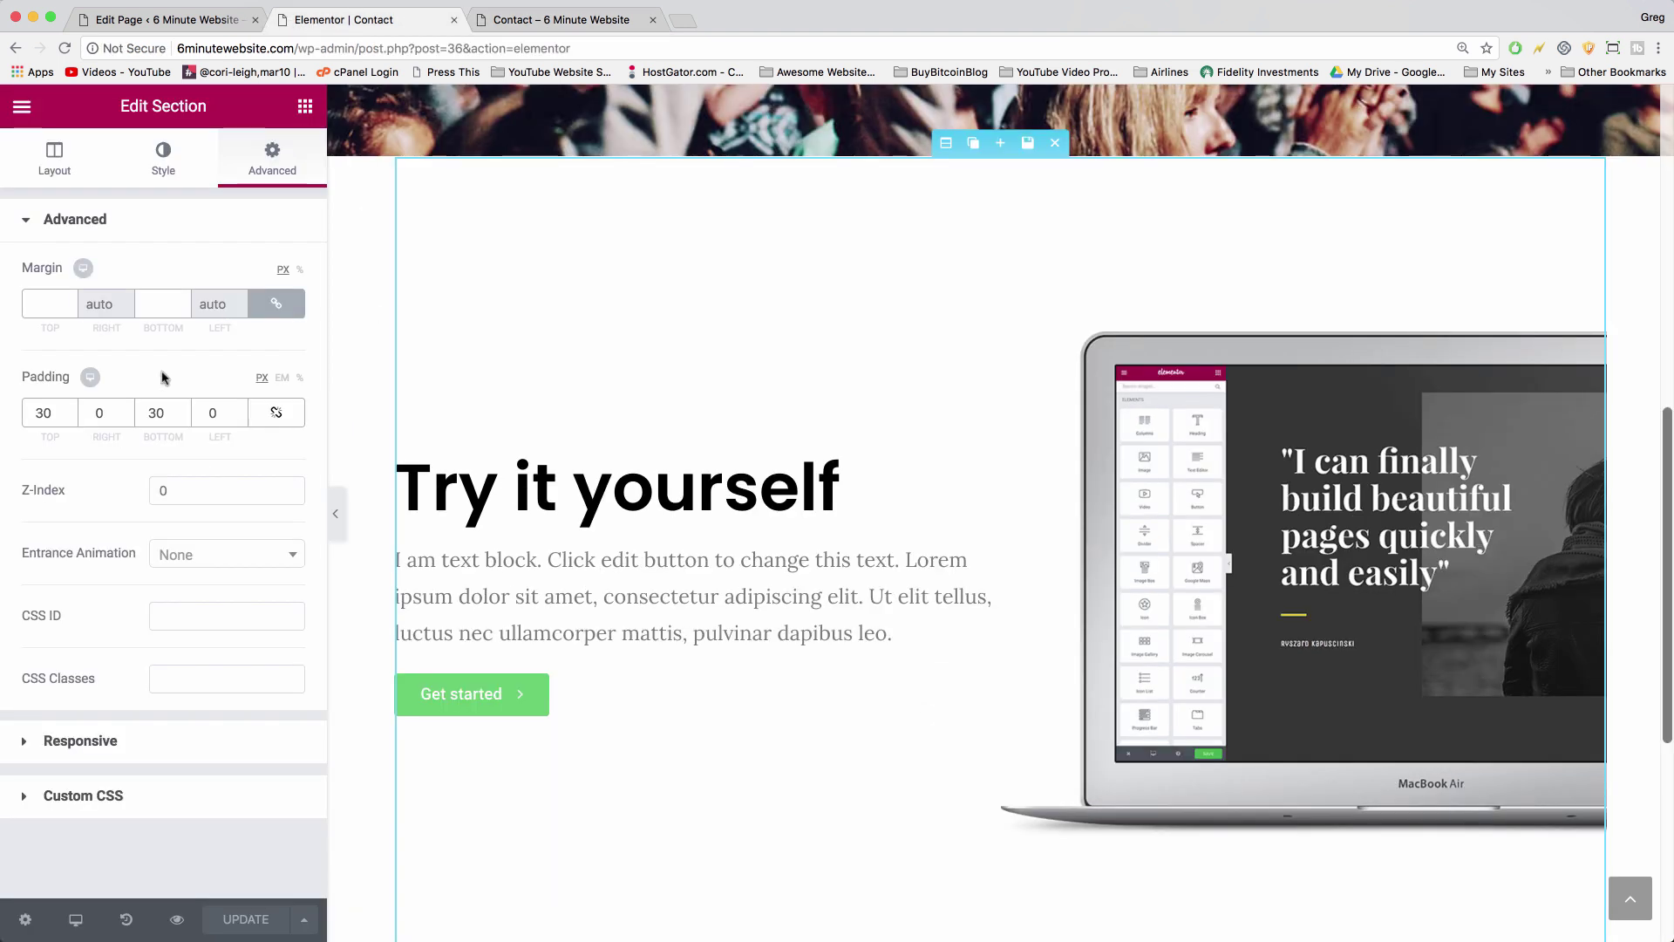
click(22, 112)
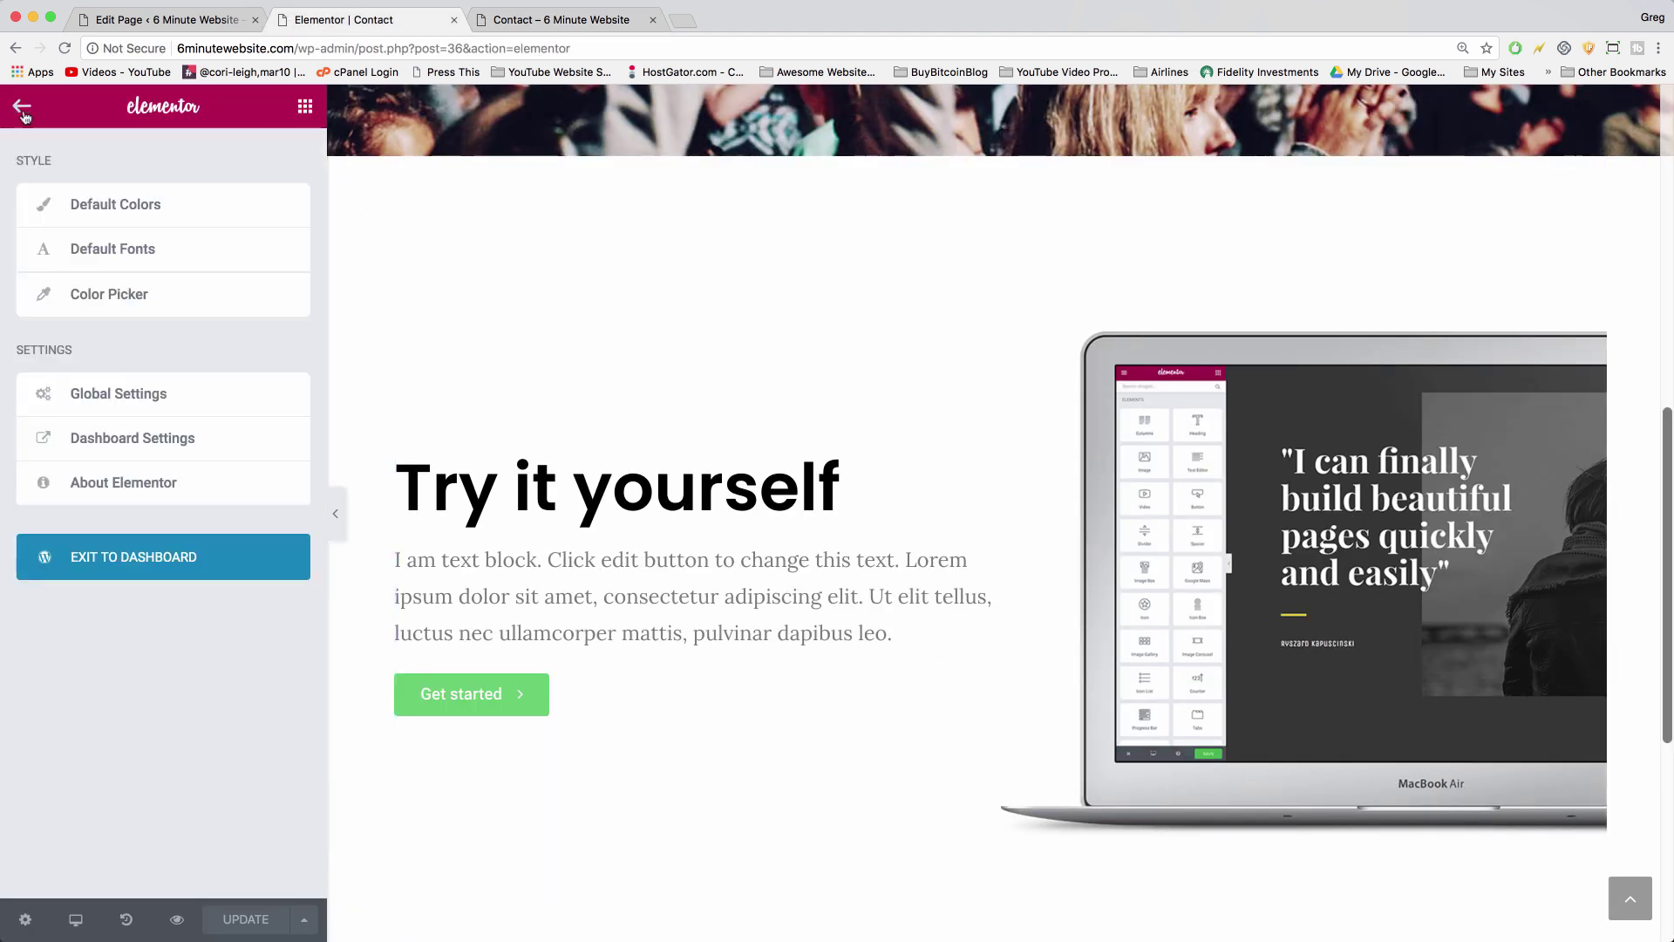
click(144, 548)
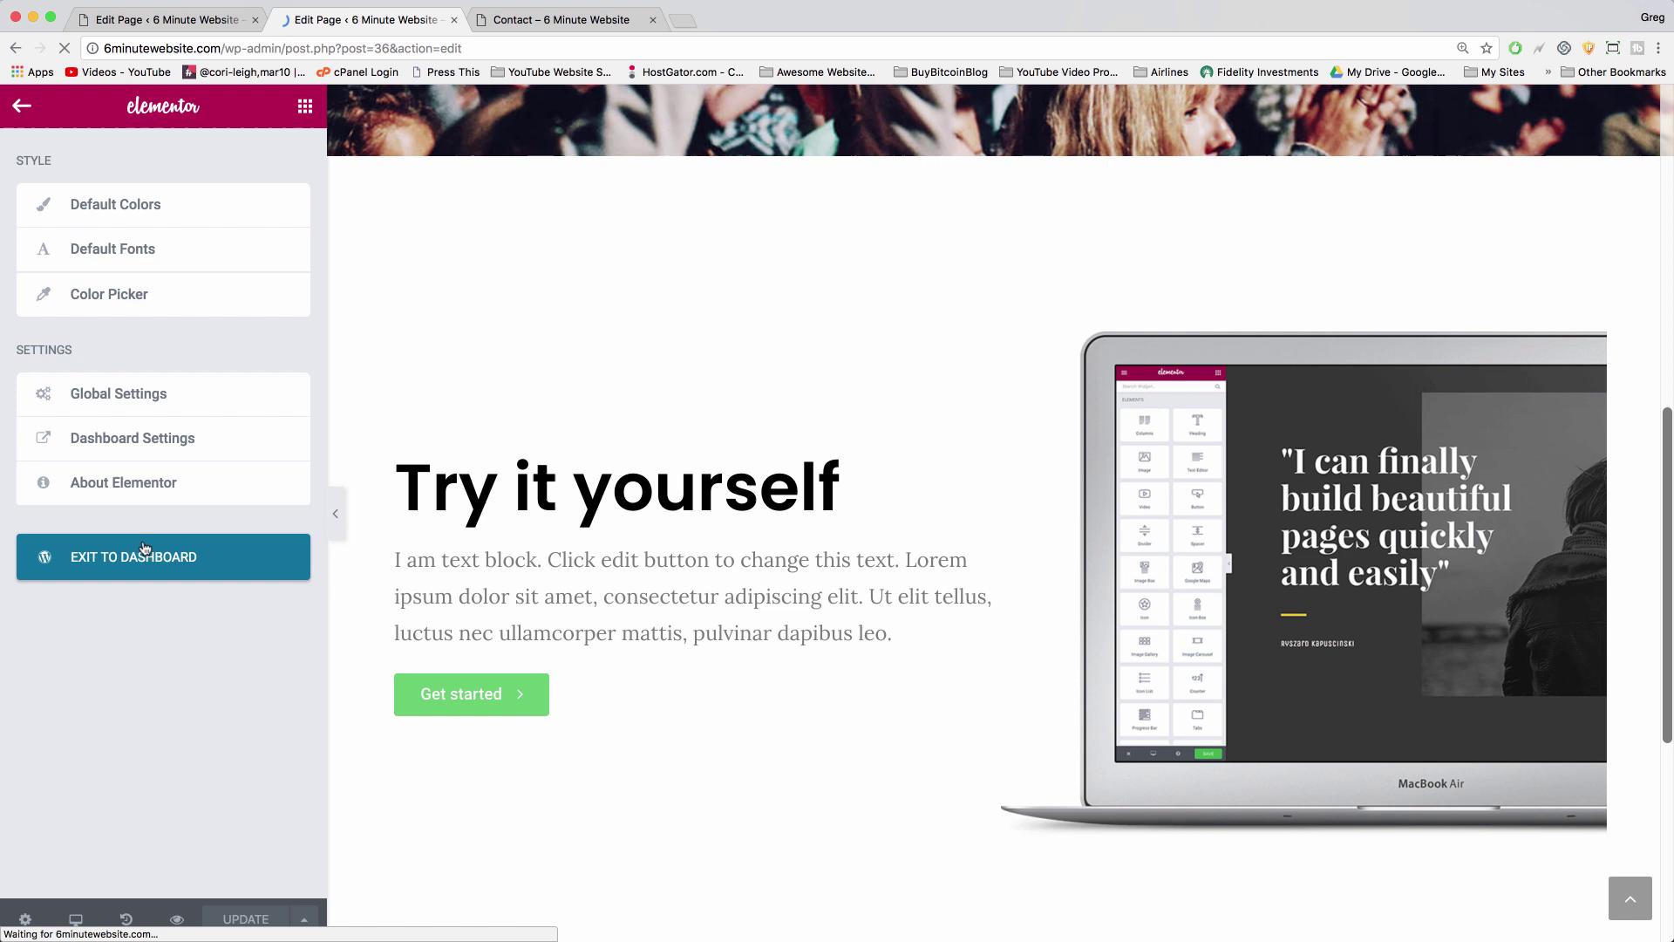
scroll(980, 608, down, 6)
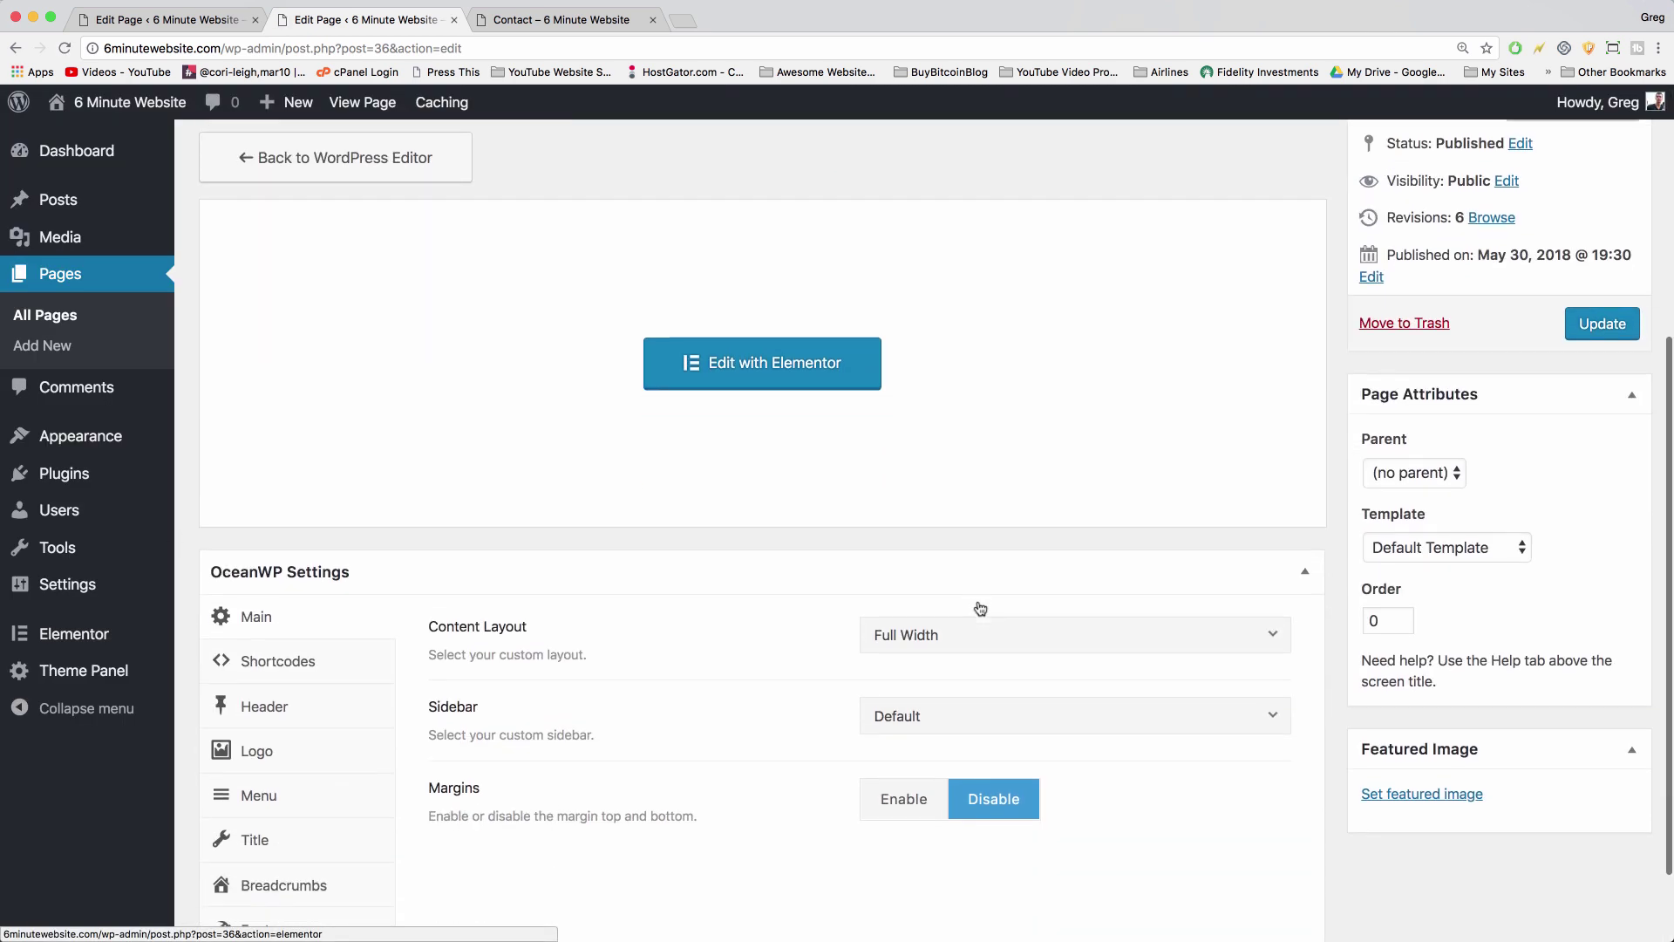
click(1042, 530)
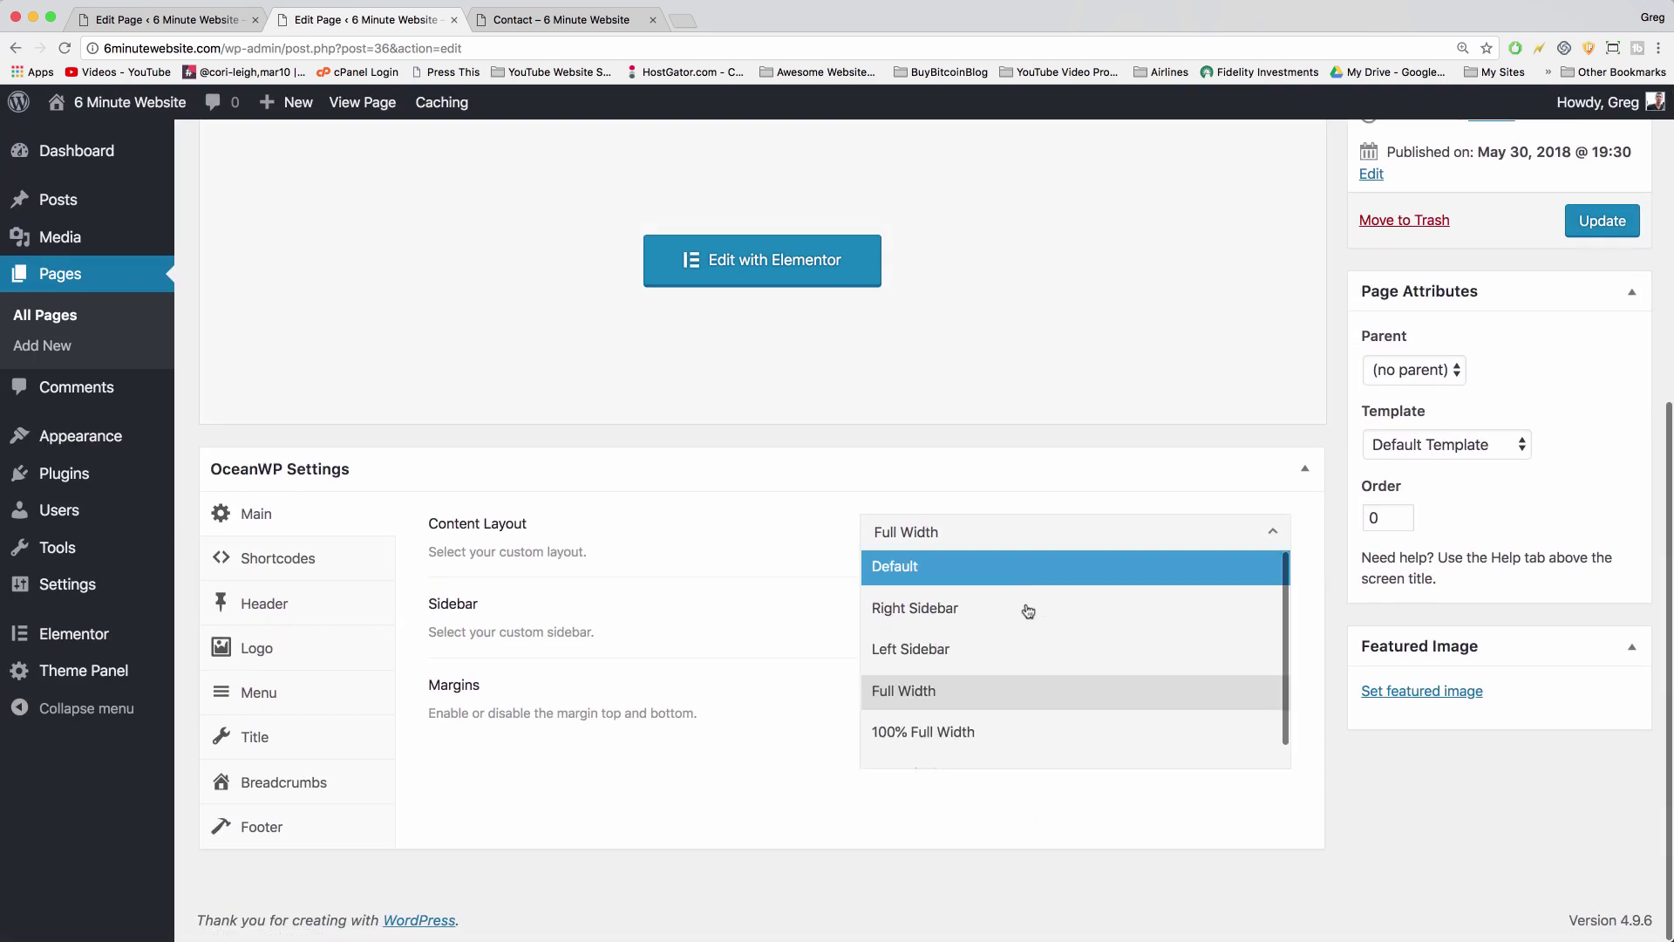
click(1019, 728)
scroll(1198, 700, up, 1)
scroll(1197, 700, up, 3)
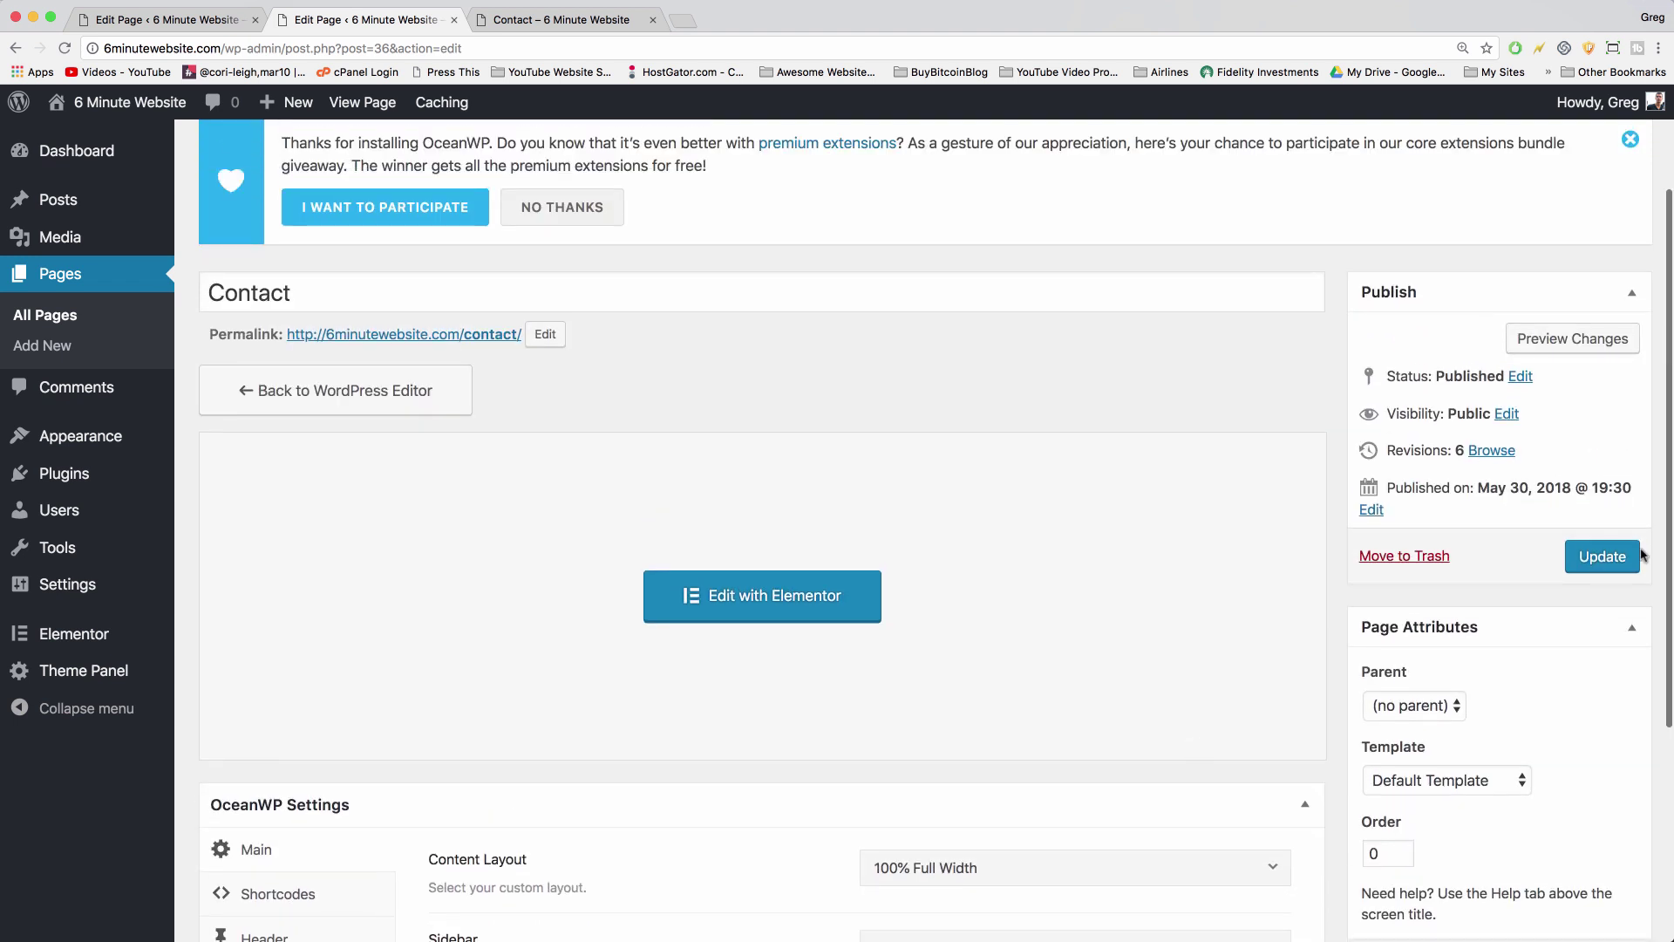
click(1602, 556)
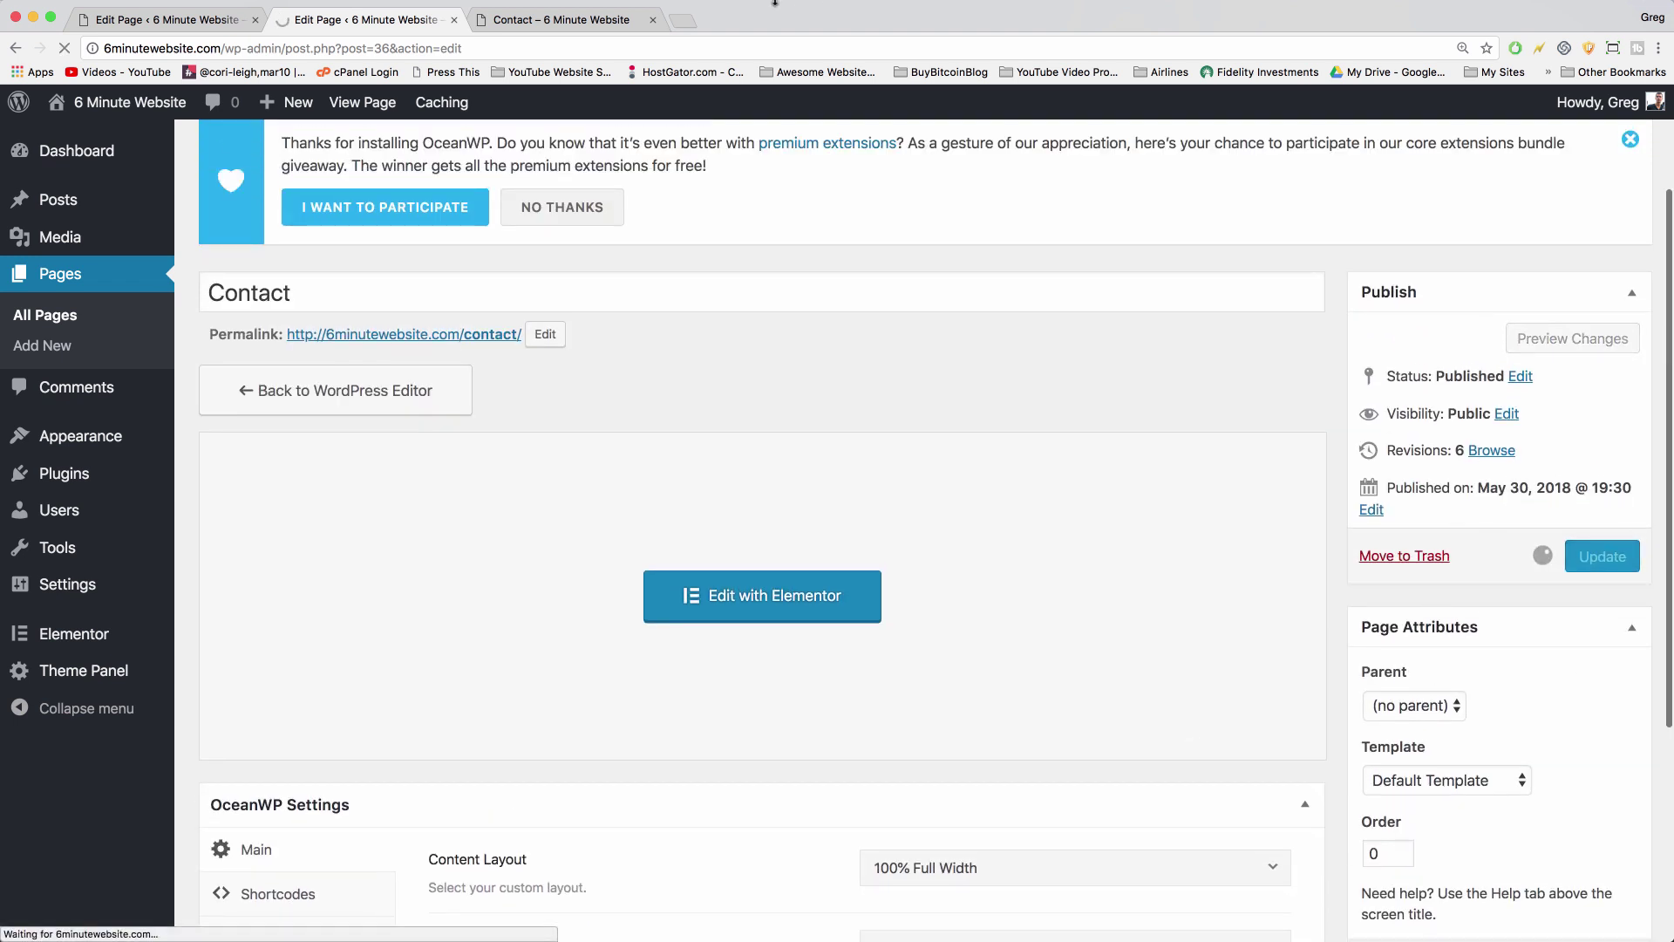
Reload the live Contact page and check the width of the "Try it yourself" section
click(551, 19)
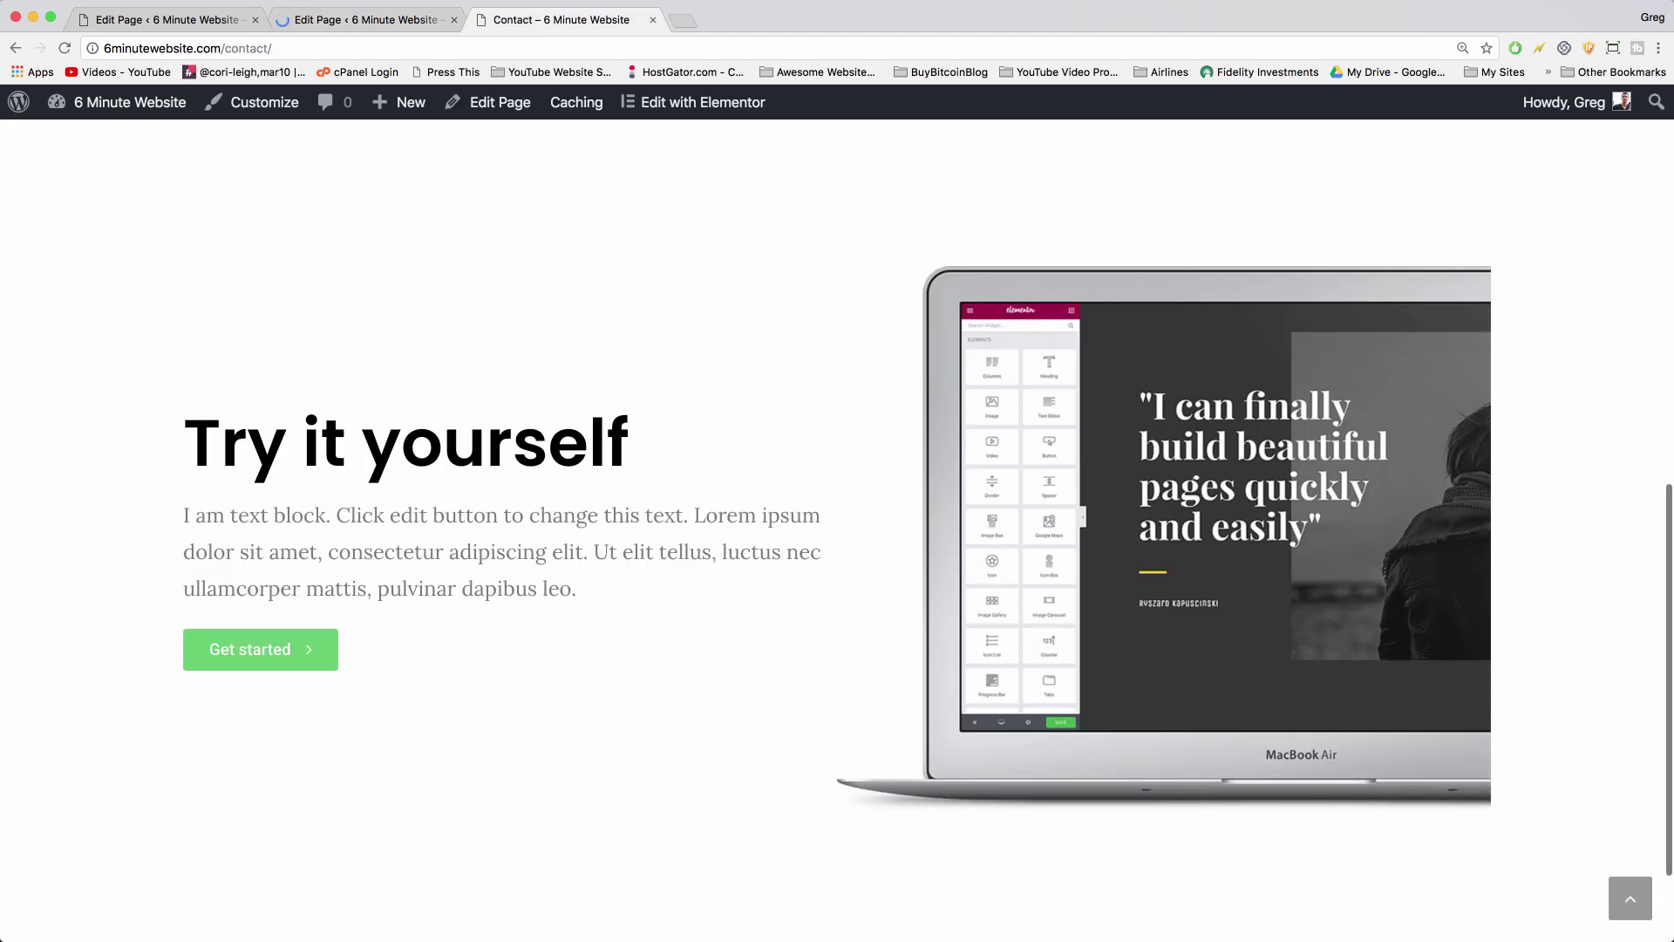
click(64, 48)
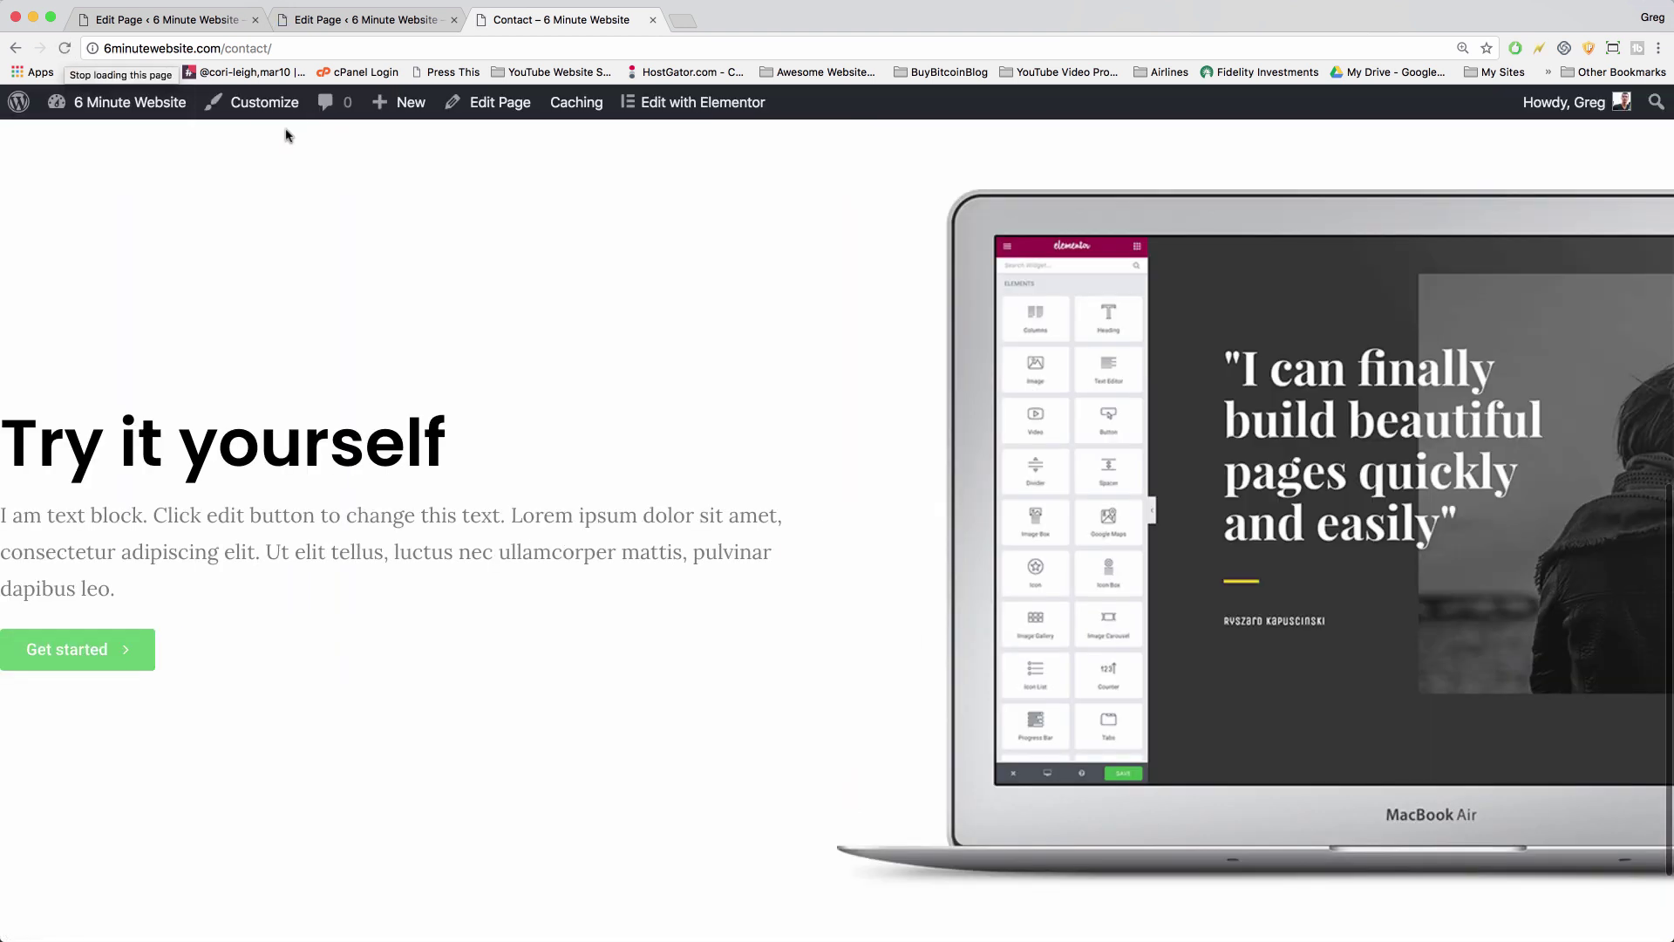
scroll(660, 457, down, 2)
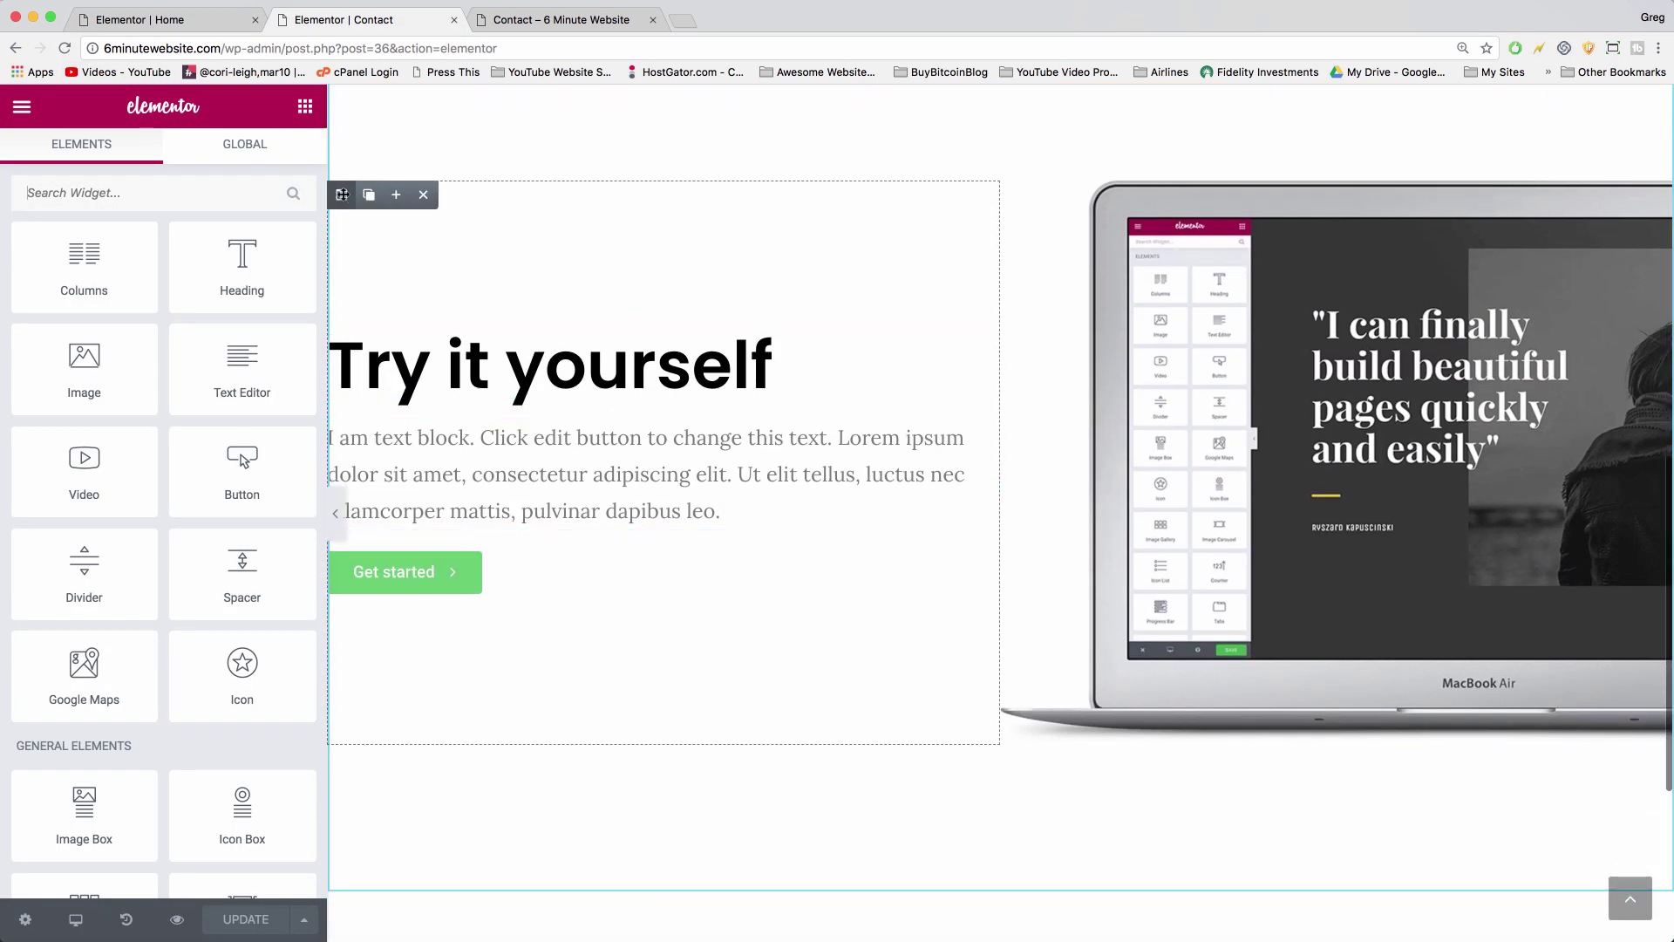
Set the text column's padding to 0 top, 5 right, 0 bottom and 25 px left, then update the page
click(342, 195)
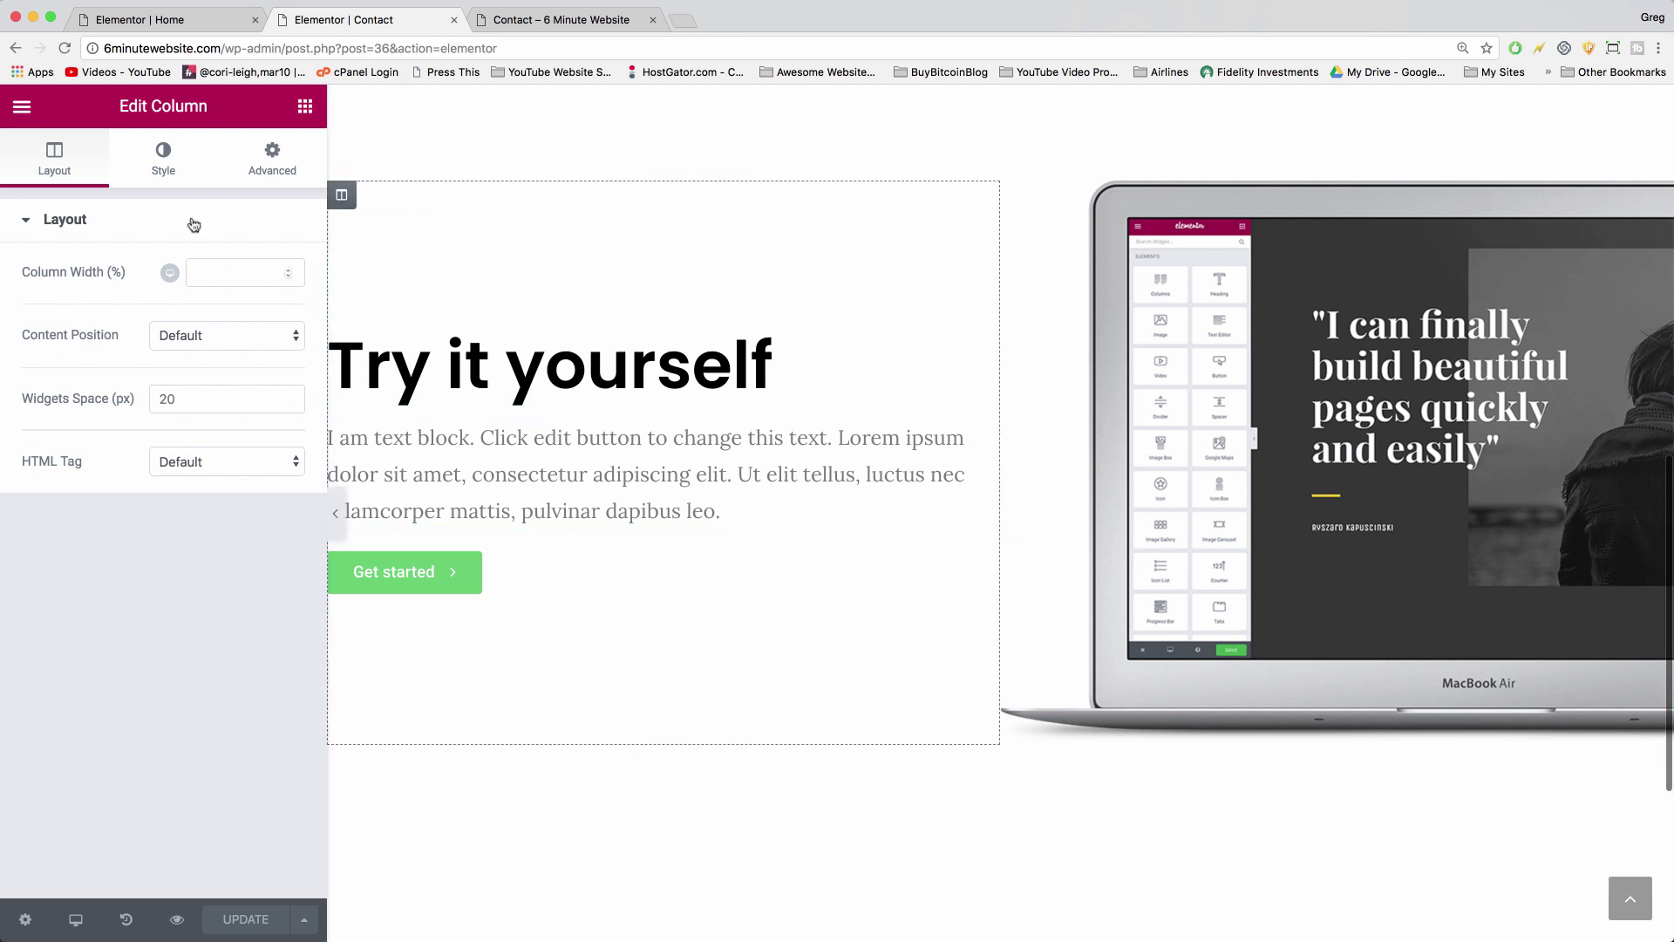
click(286, 166)
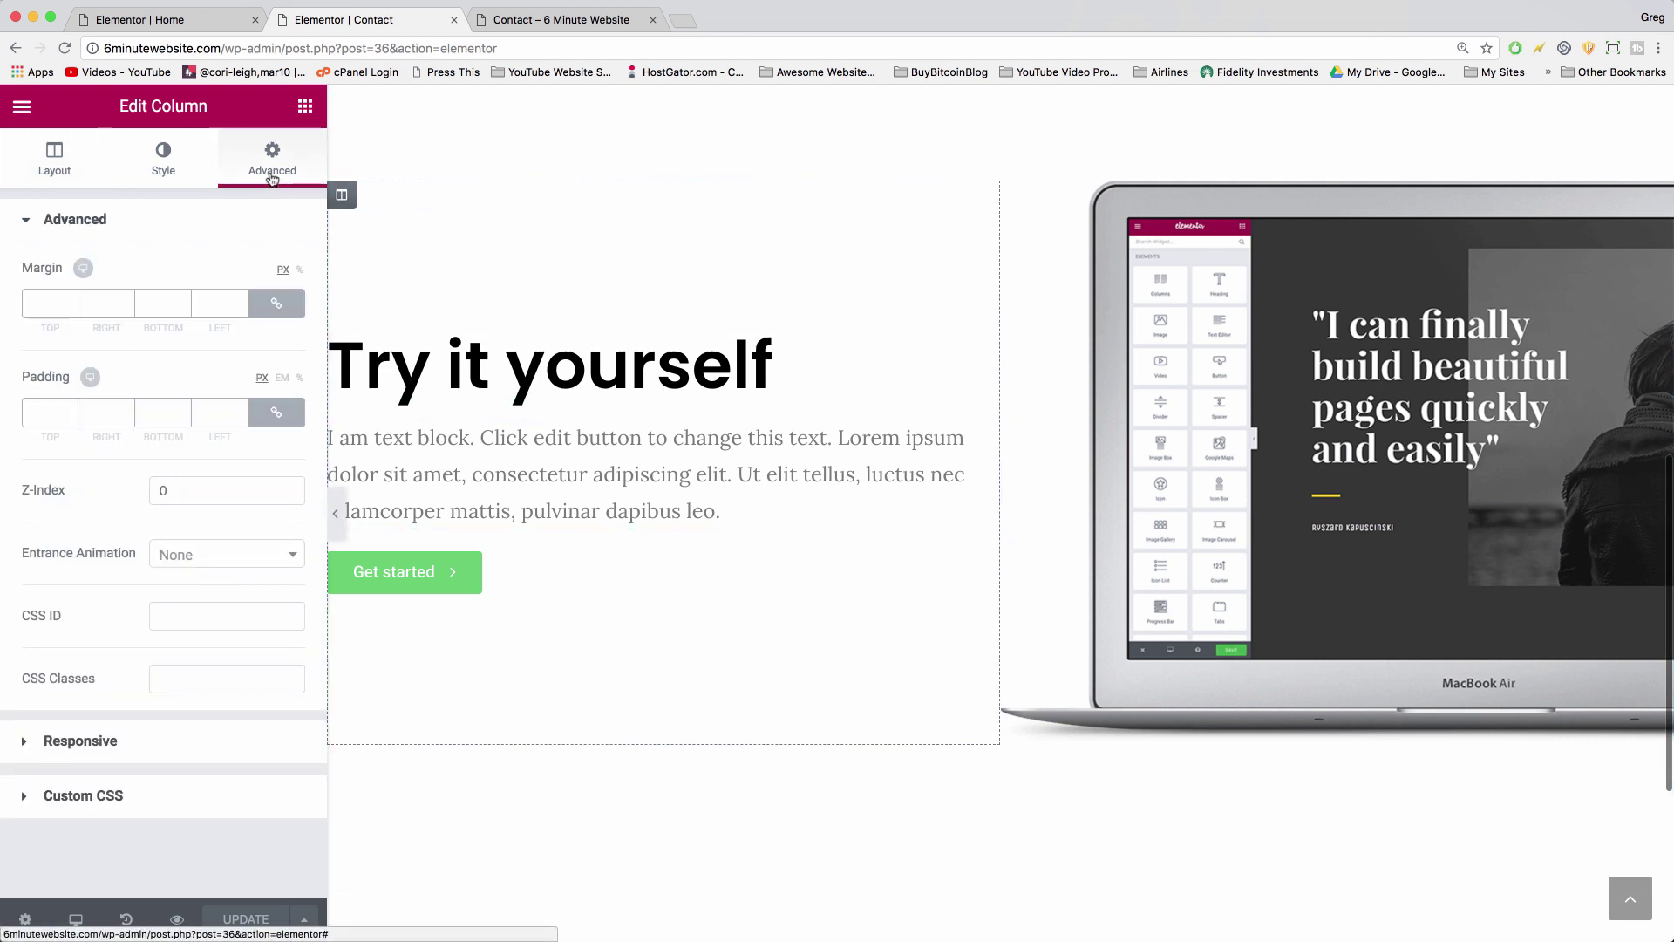
click(83, 401)
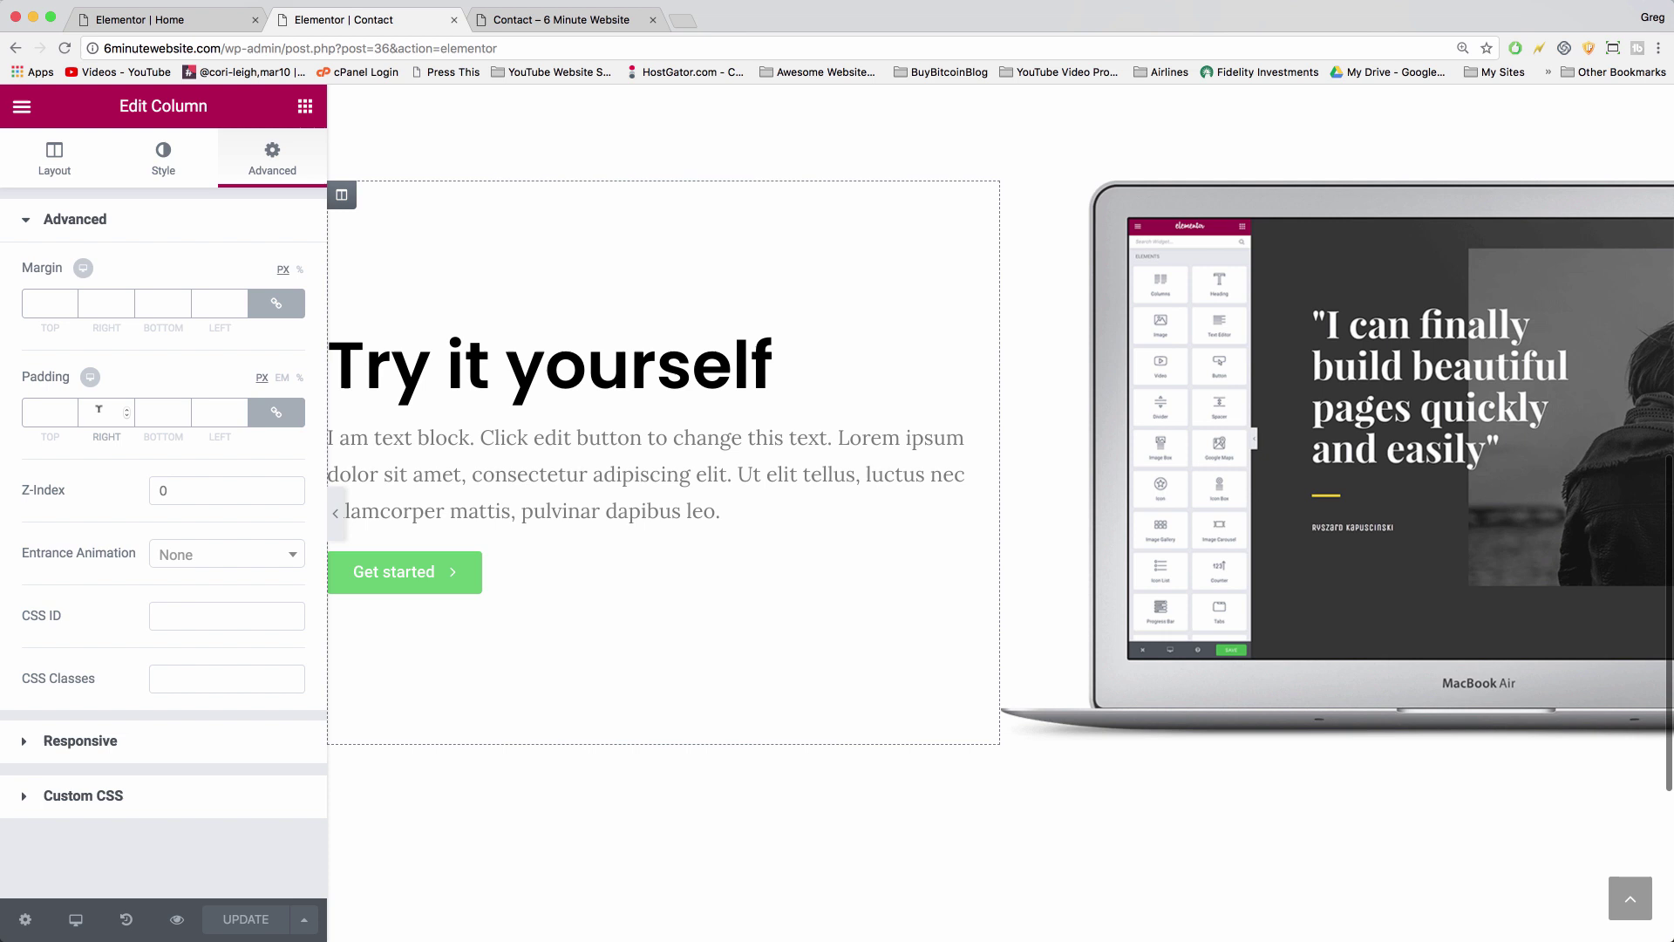
text(5)
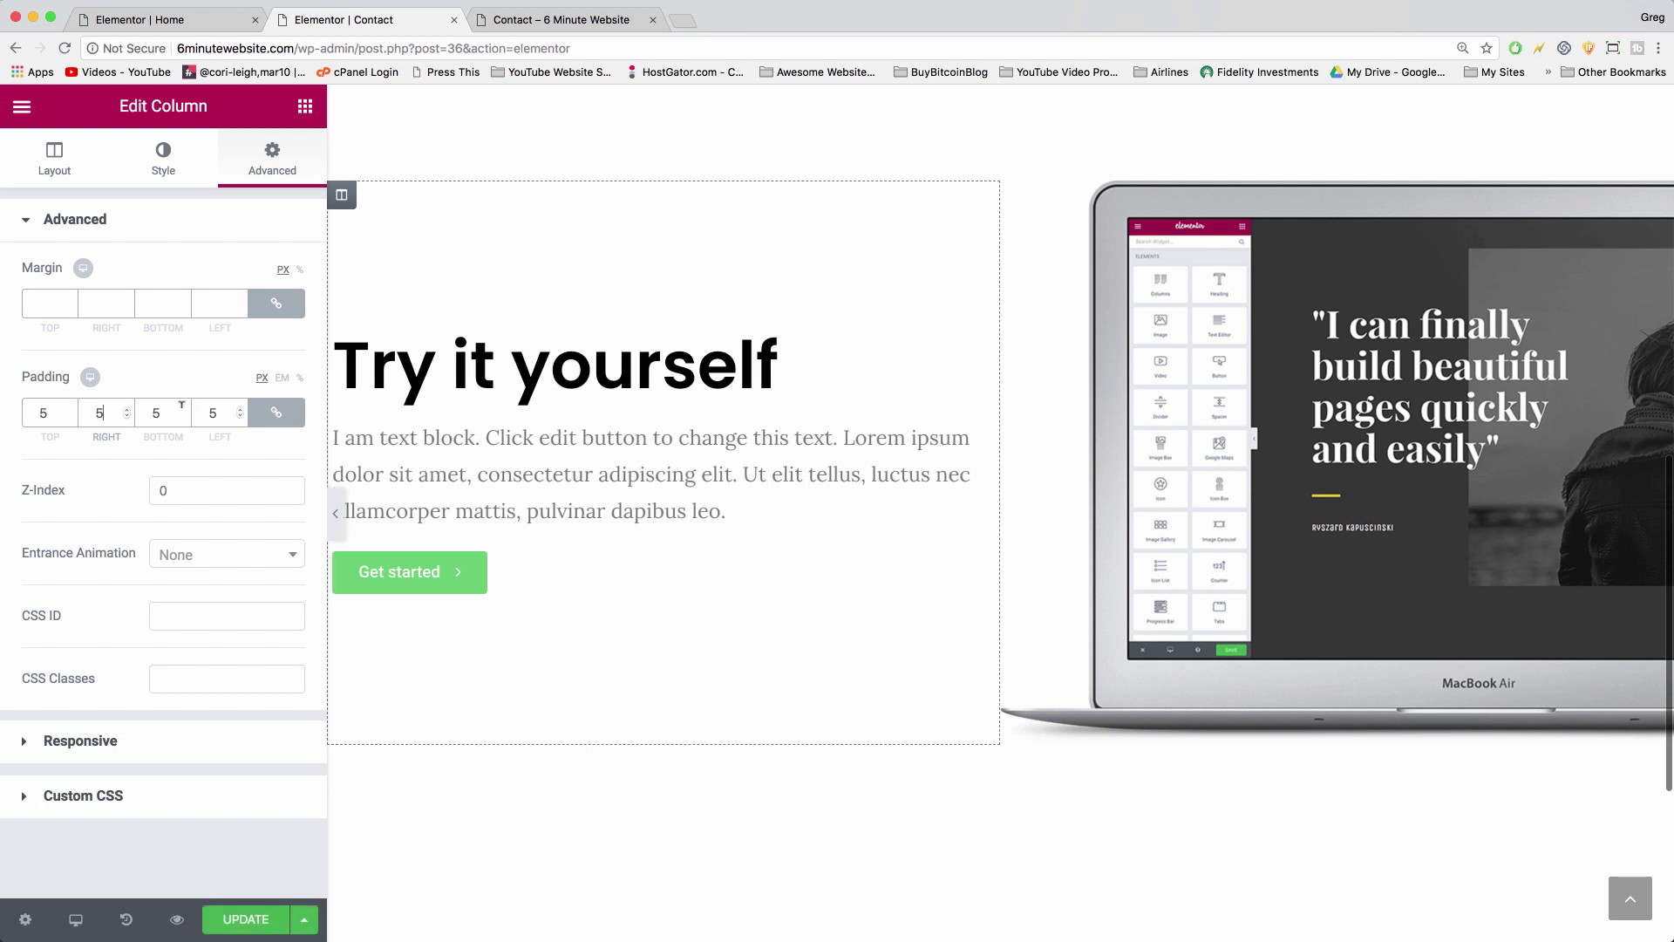
click(275, 412)
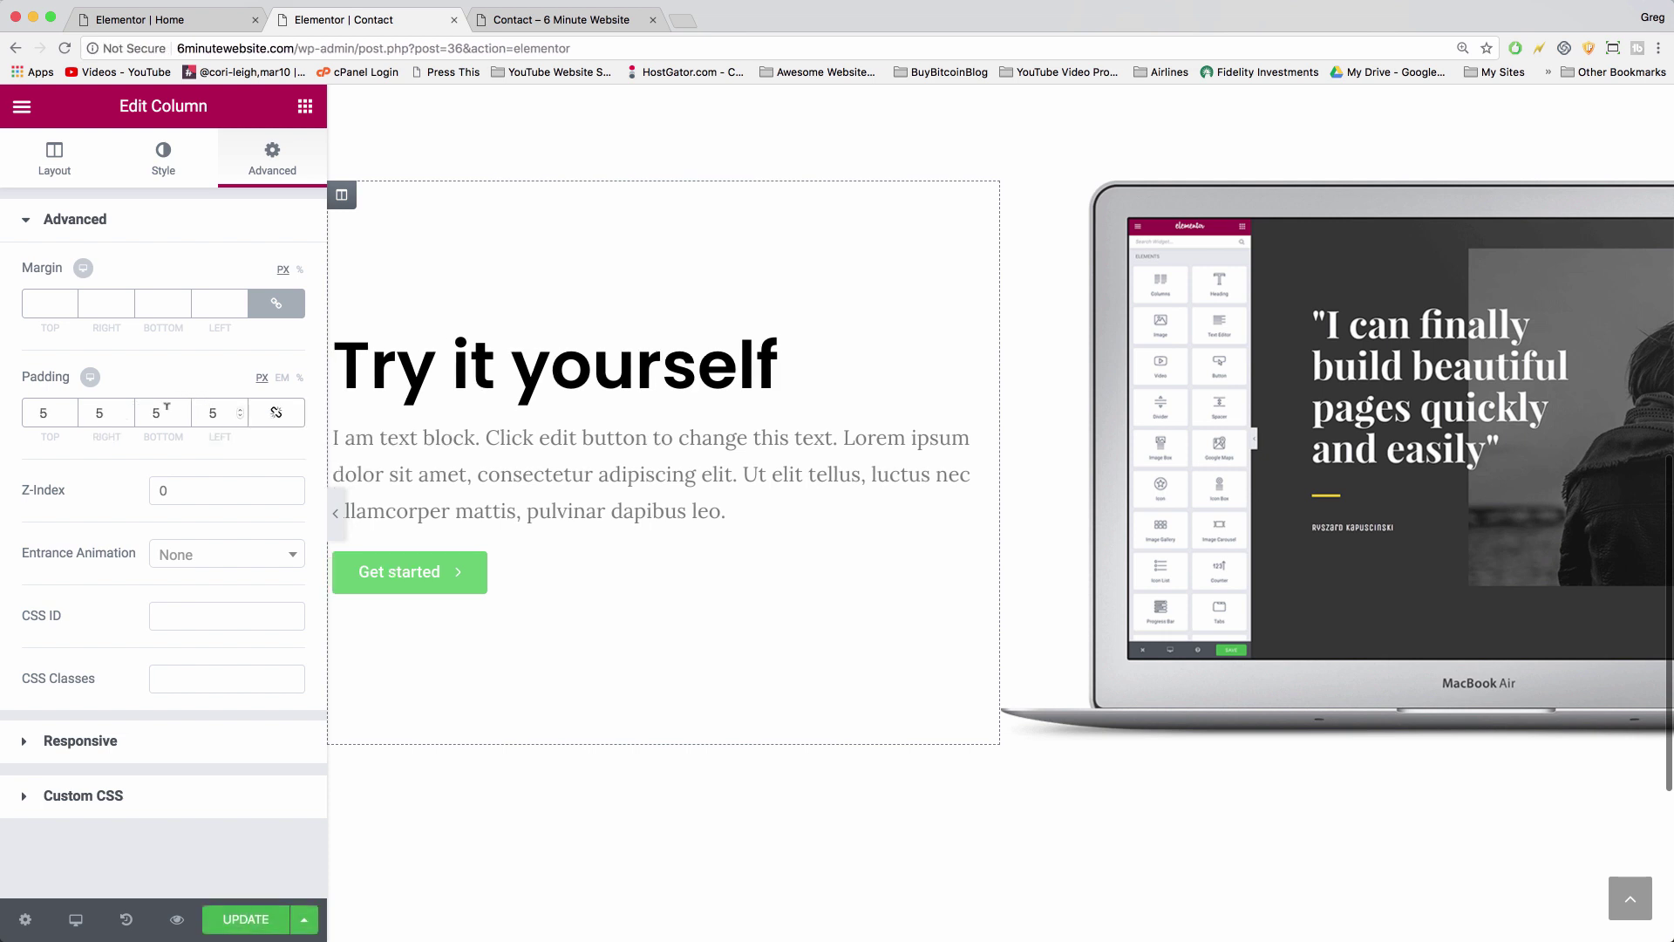
double_click(155, 412)
text(0)
click(55, 411)
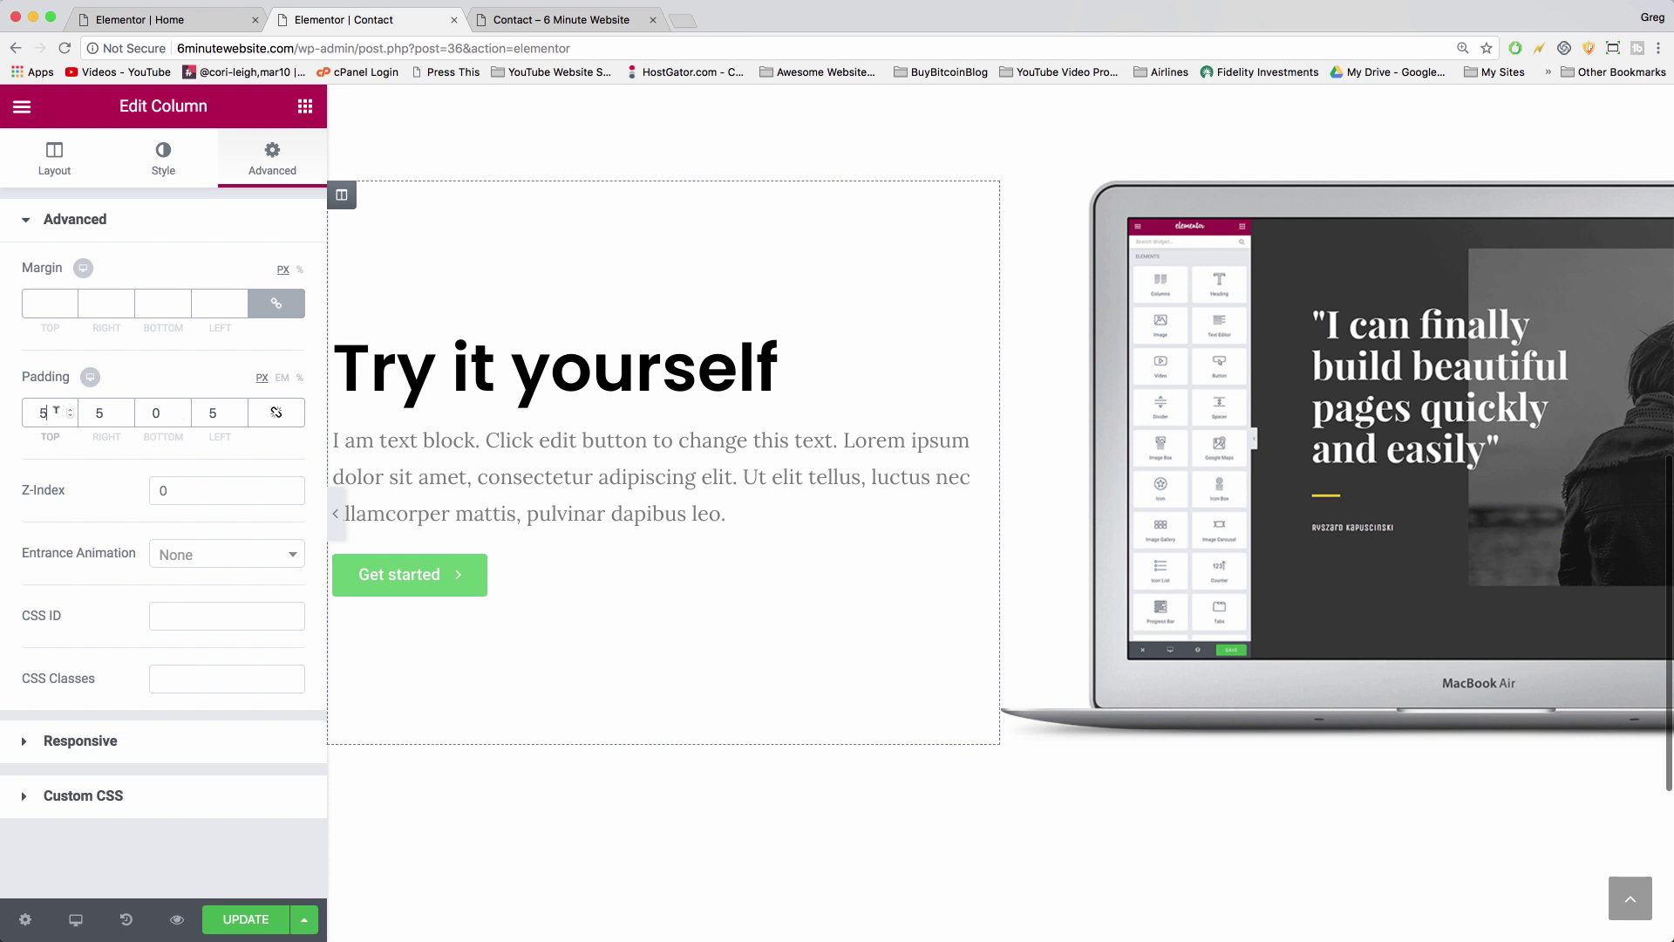
double_click(36, 411)
text(0)
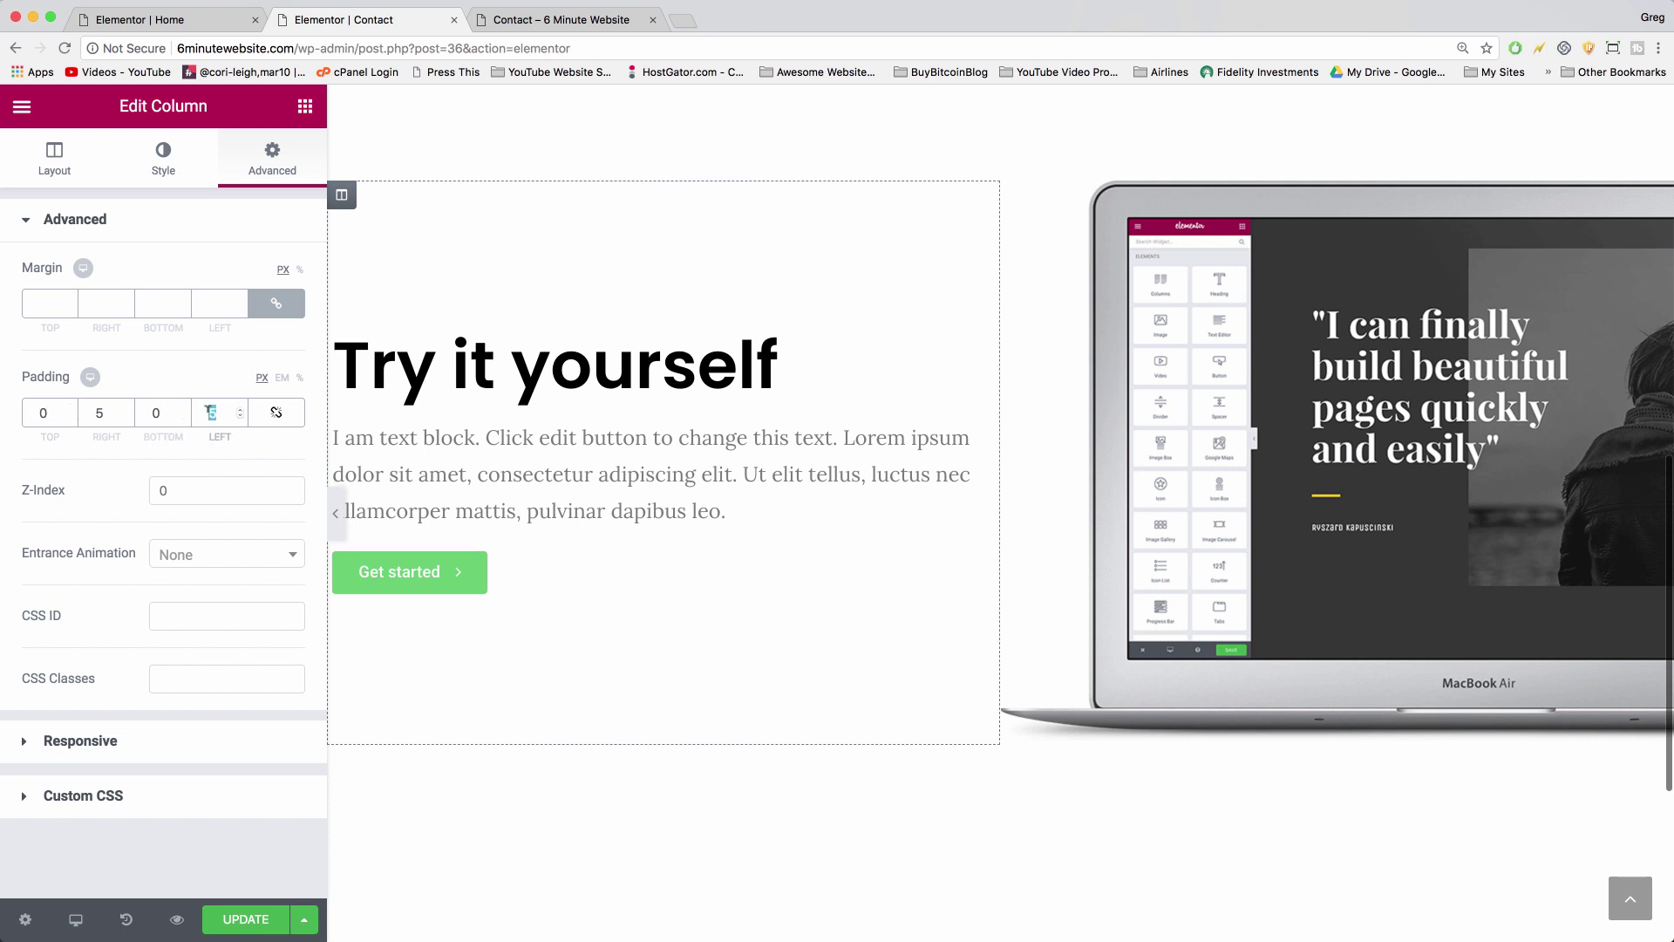
text(25)
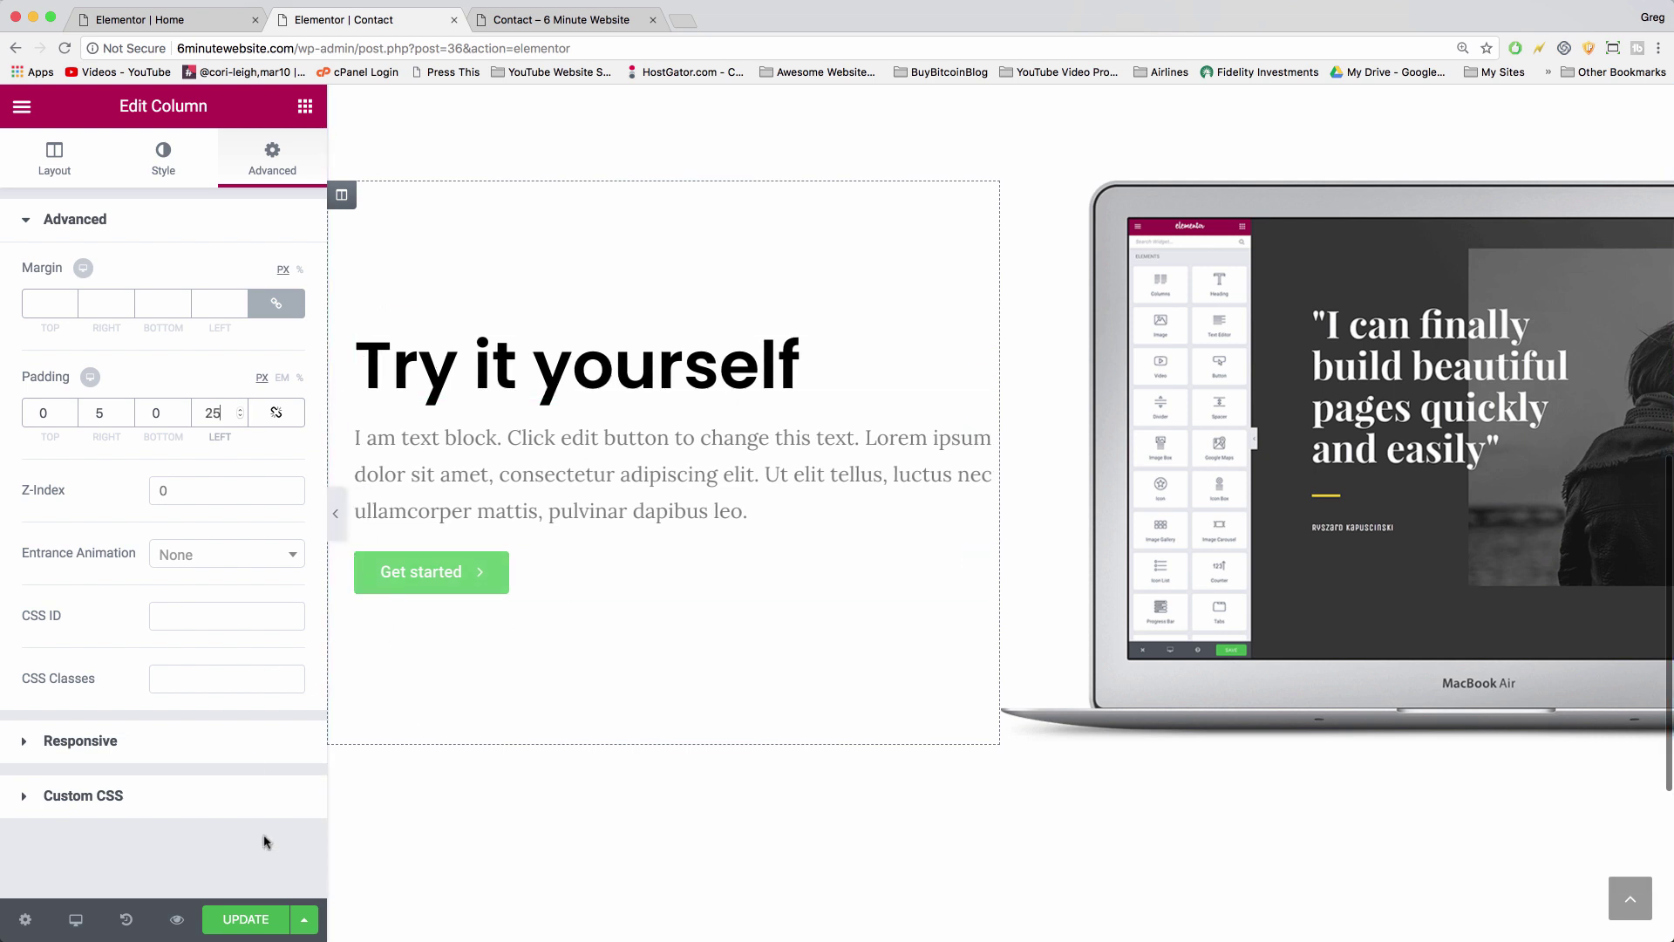
click(248, 918)
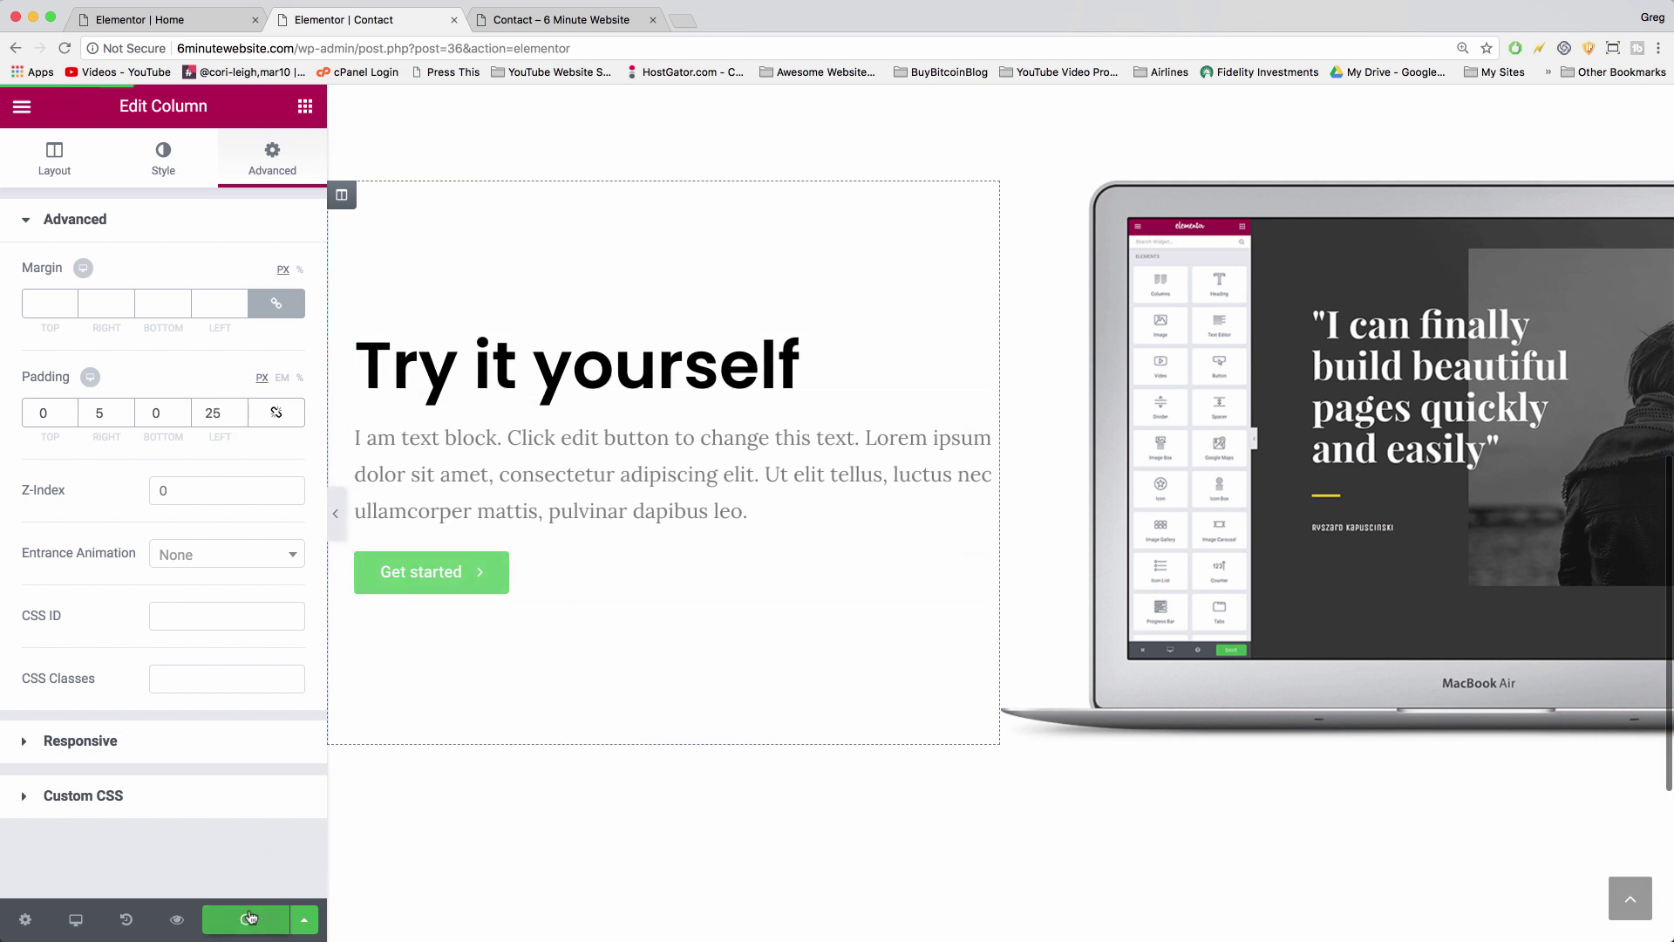
Check the text column's spacing from the page edge on the live Contact page
click(563, 19)
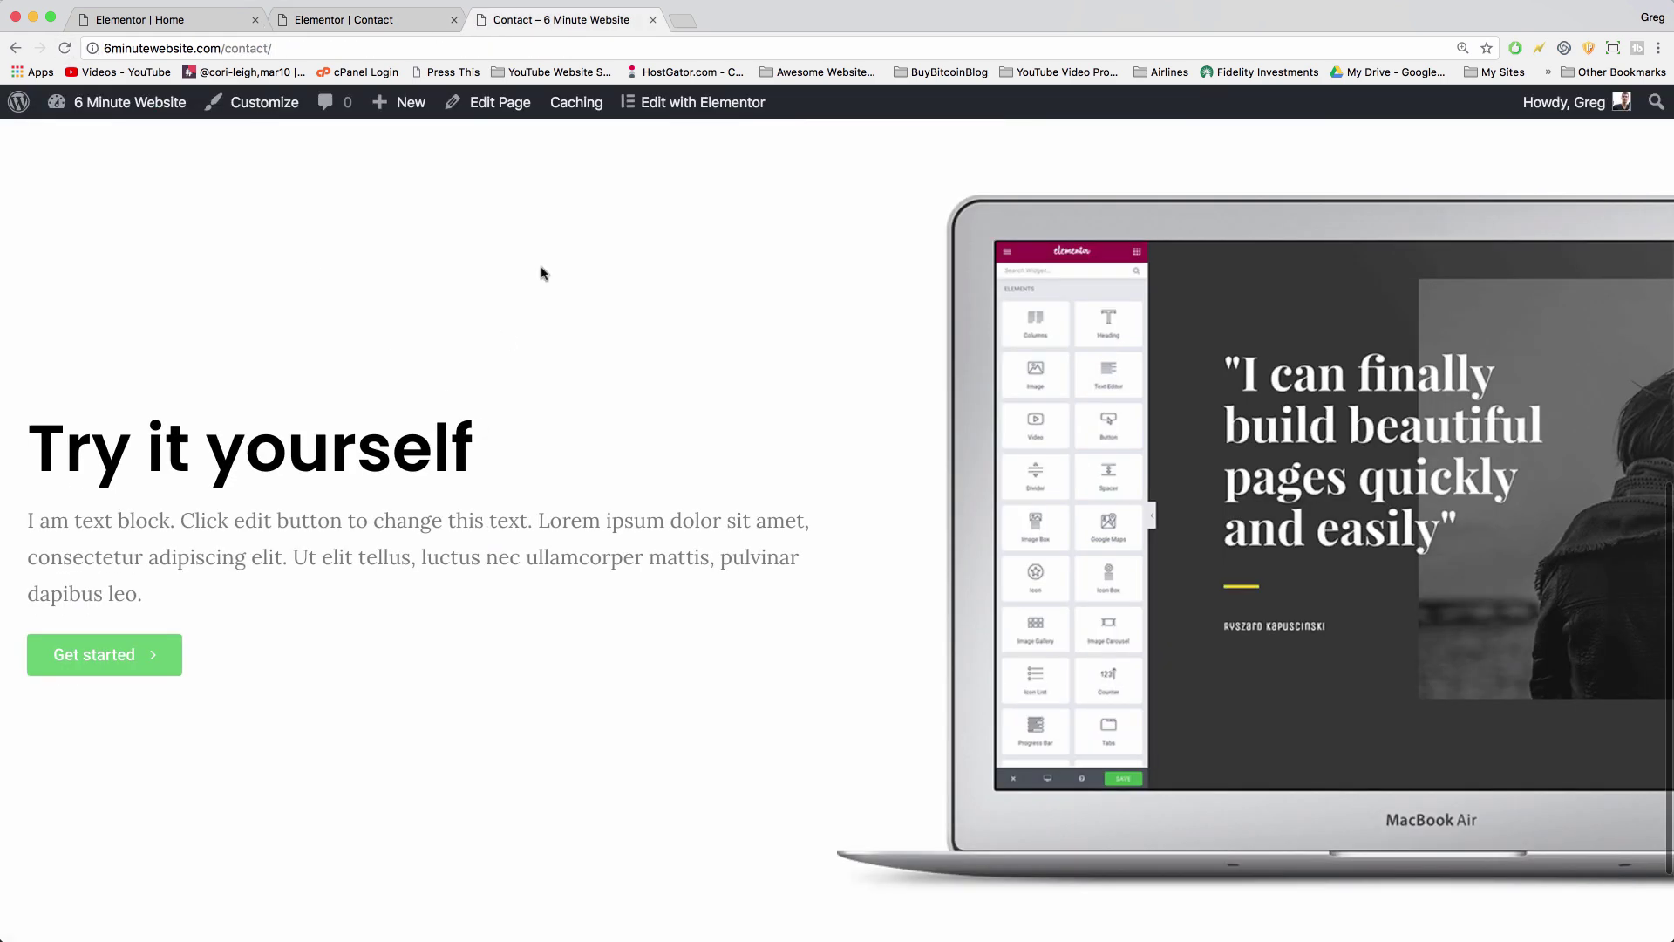
scroll(328, 624, up, 4)
scroll(329, 624, down, 4)
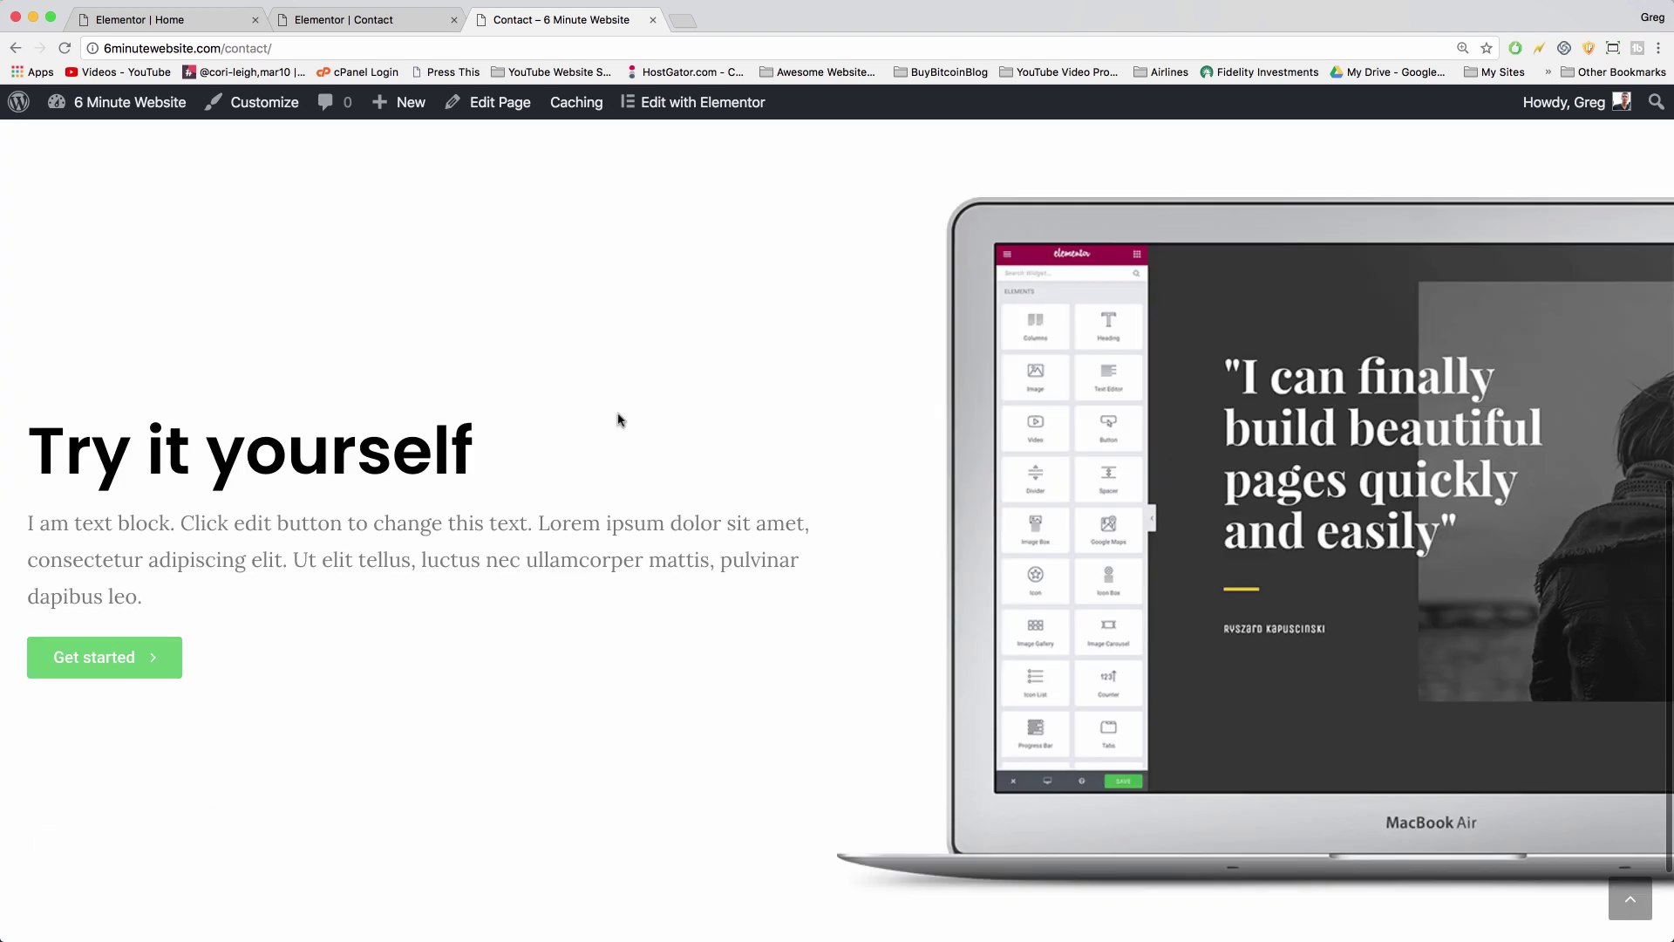
Set the text column's left padding to 50 px in the Elementor editor and update the page
scroll(616, 415, up, 1)
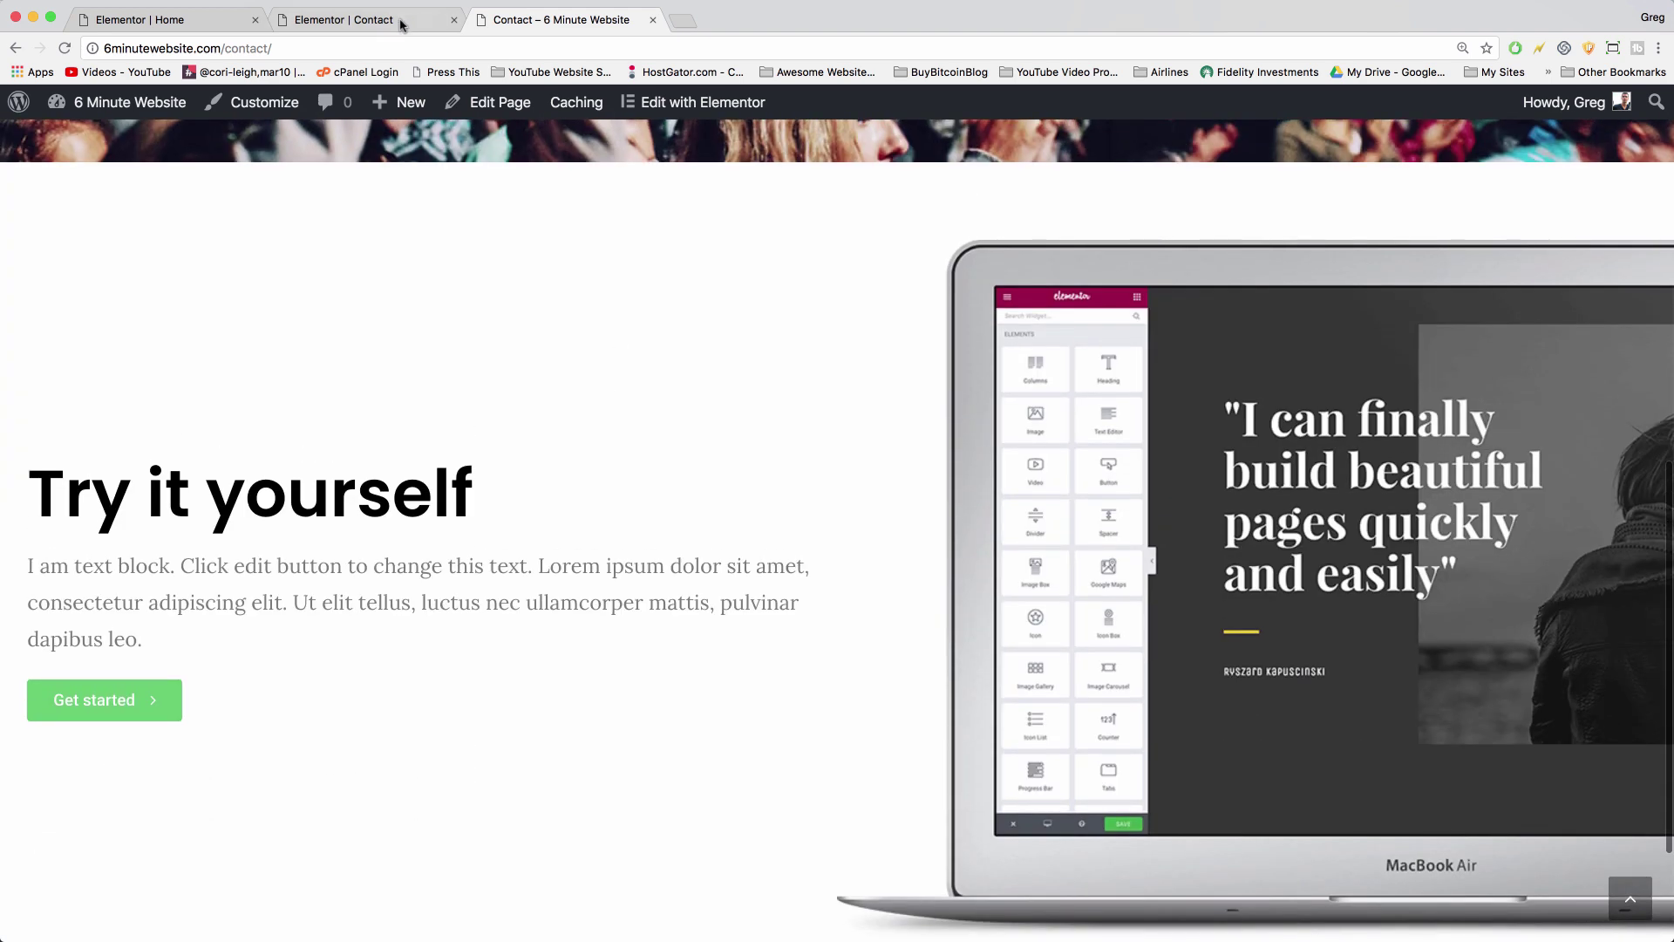
click(399, 27)
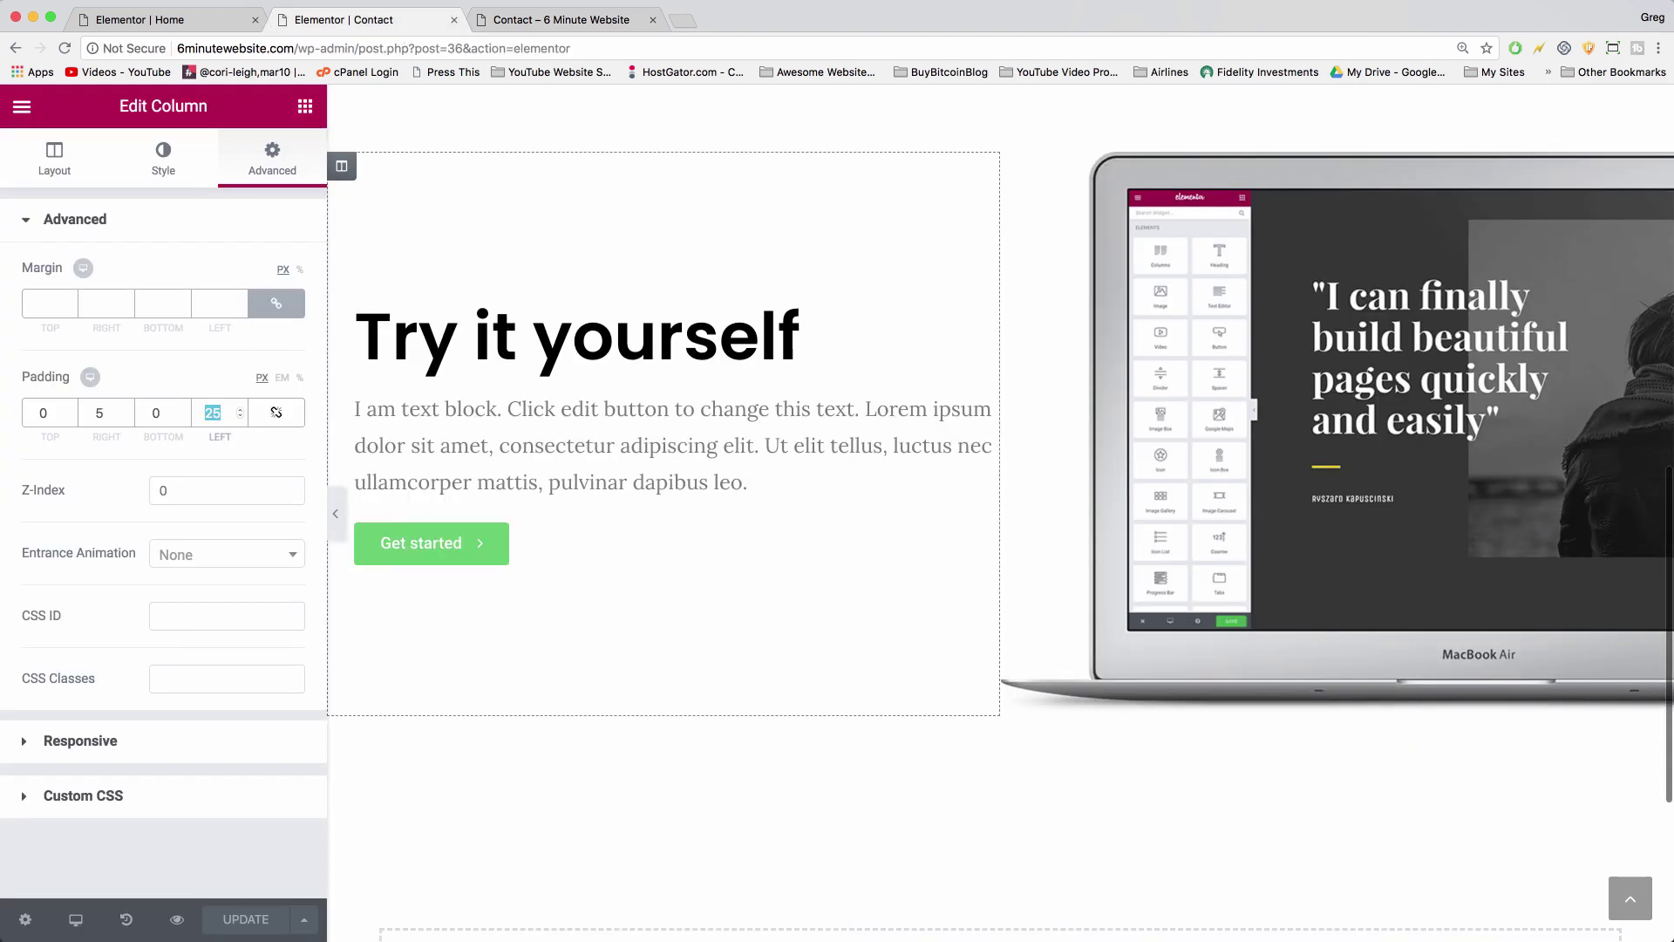
text(50)
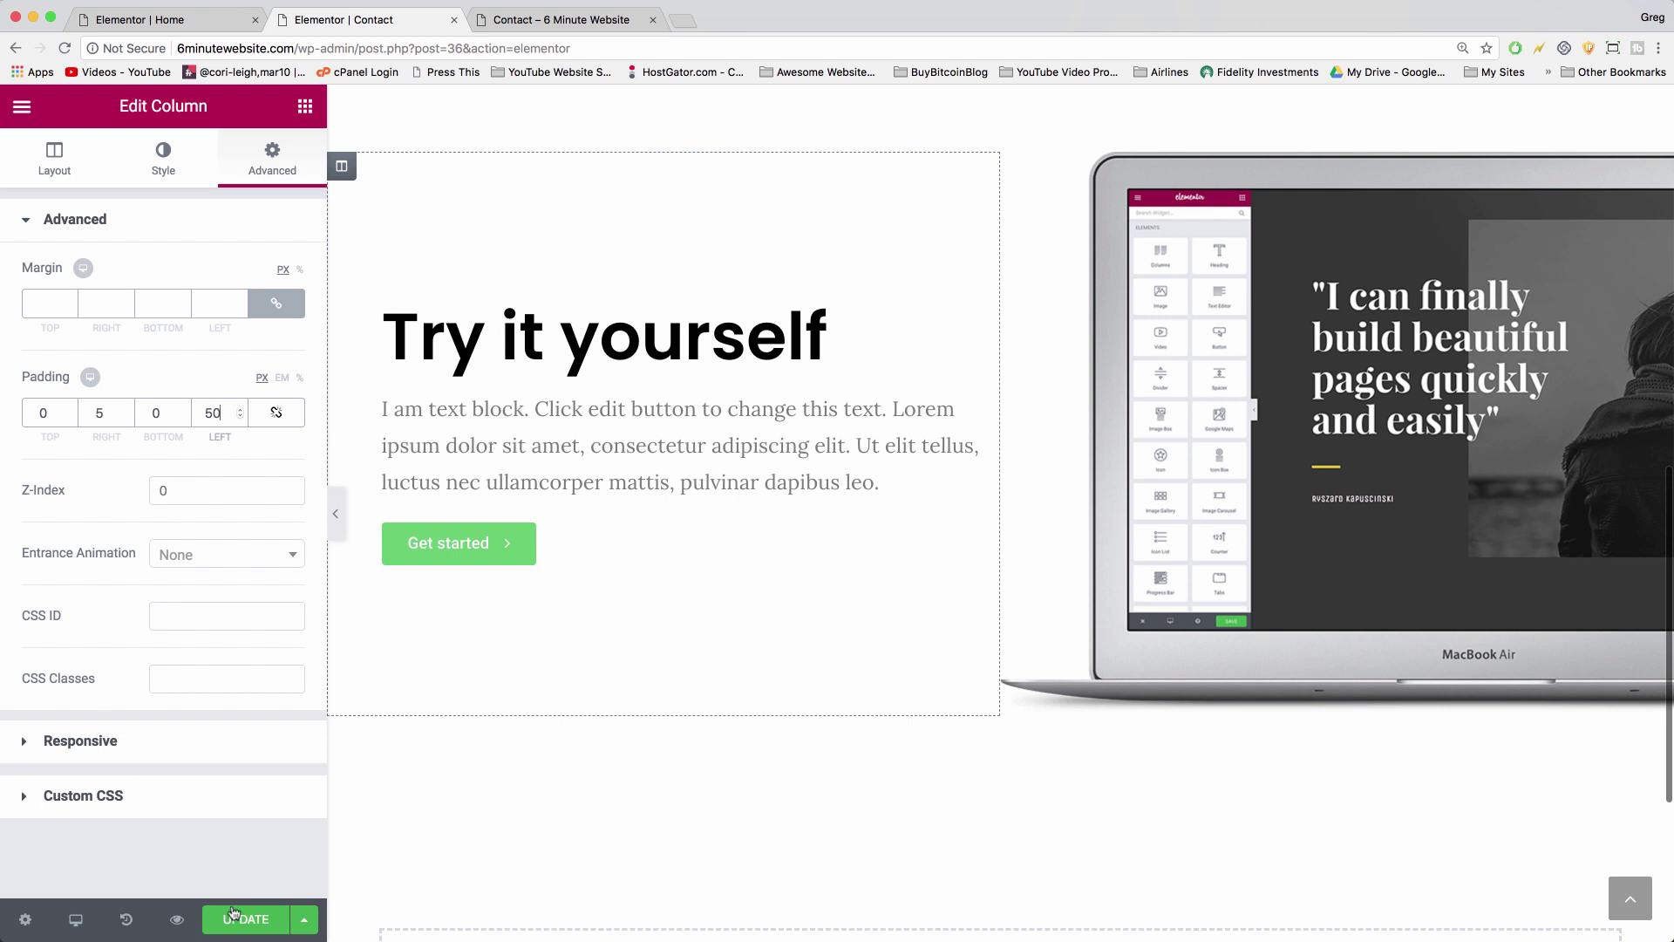
click(234, 917)
Reload the live Contact page and examine the "Try it yourself" section's text spacing and laptop image placement
click(519, 25)
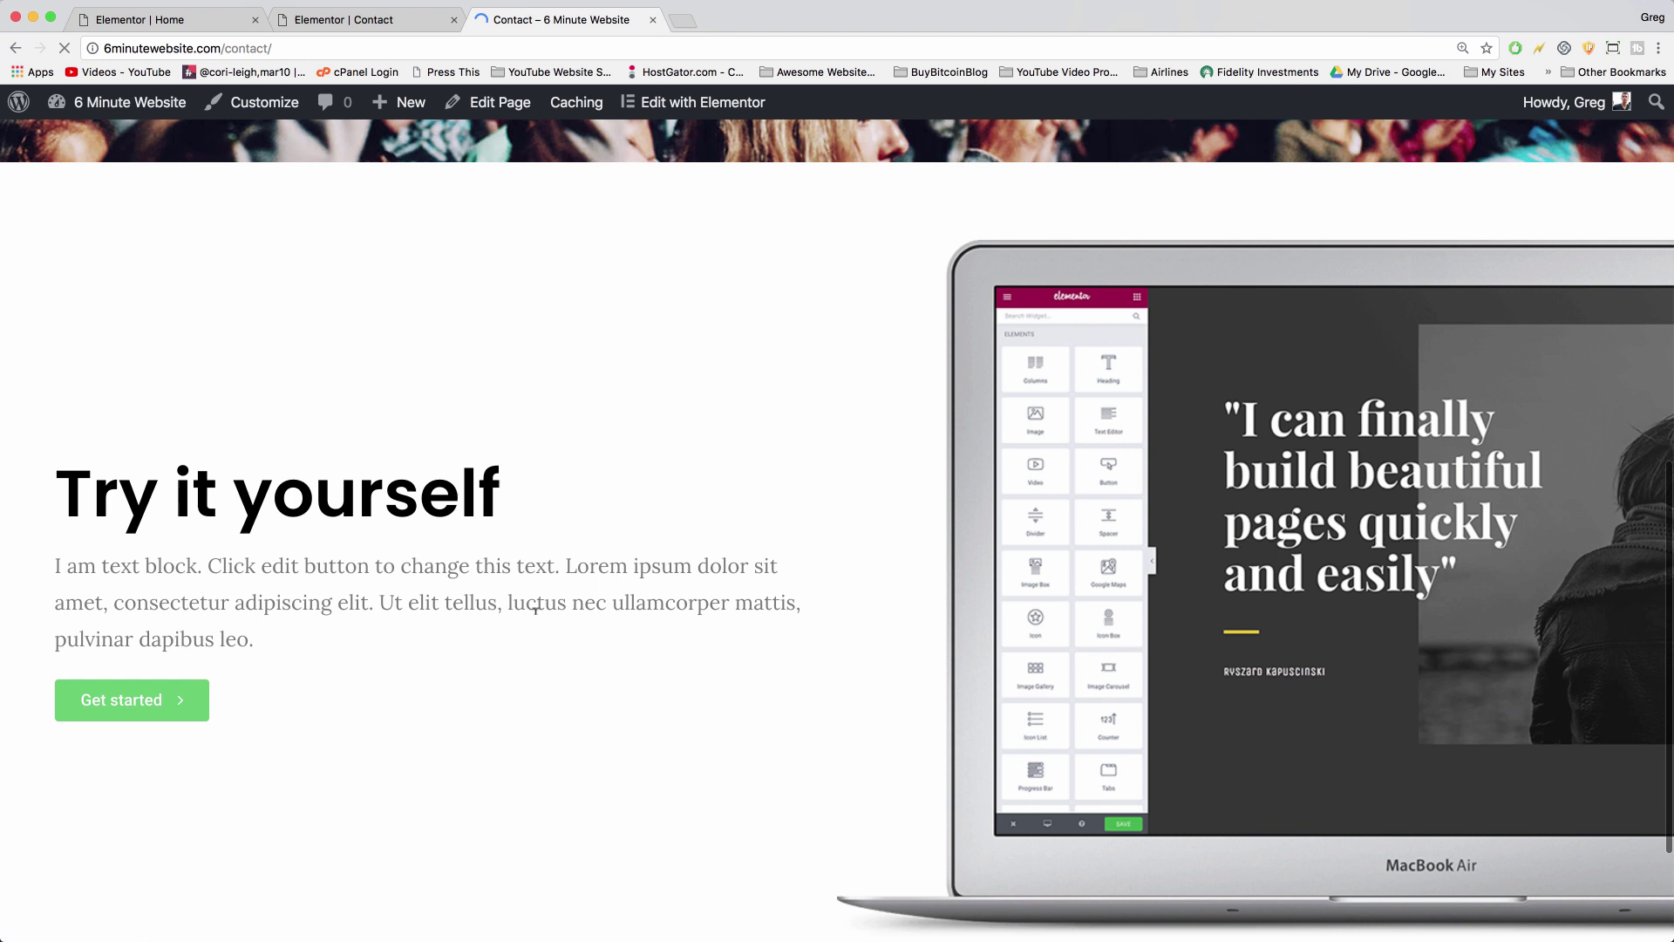
scroll(535, 611, down, 2)
scroll(535, 605, up, 5)
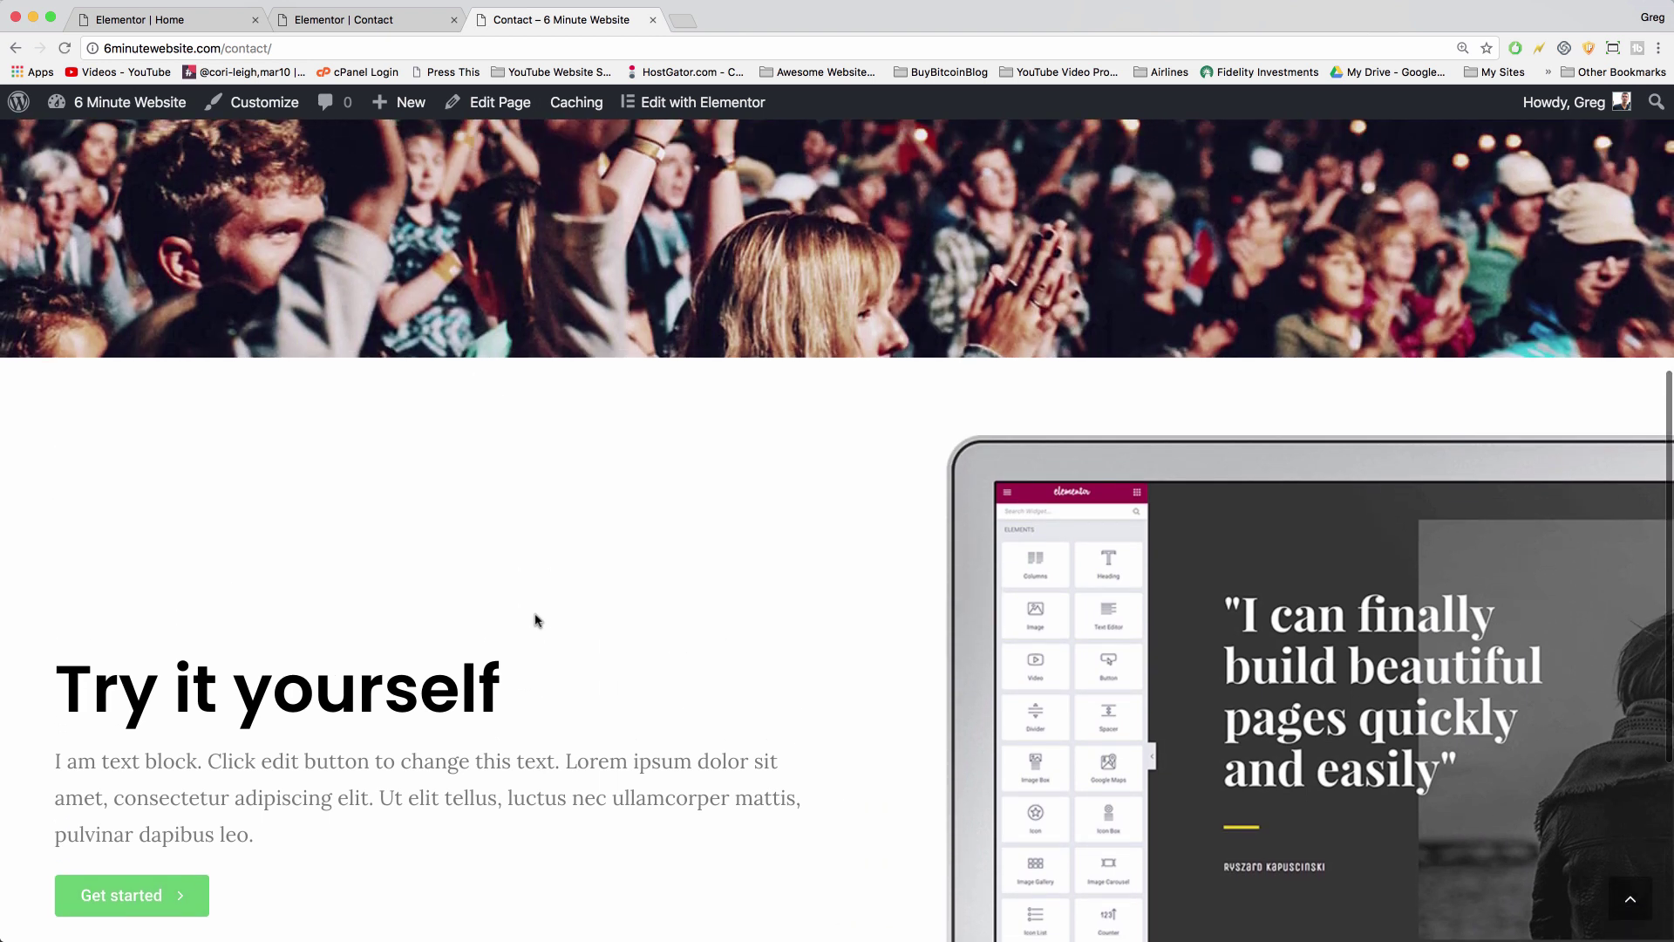
scroll(536, 621, down, 1)
scroll(535, 621, down, 2)
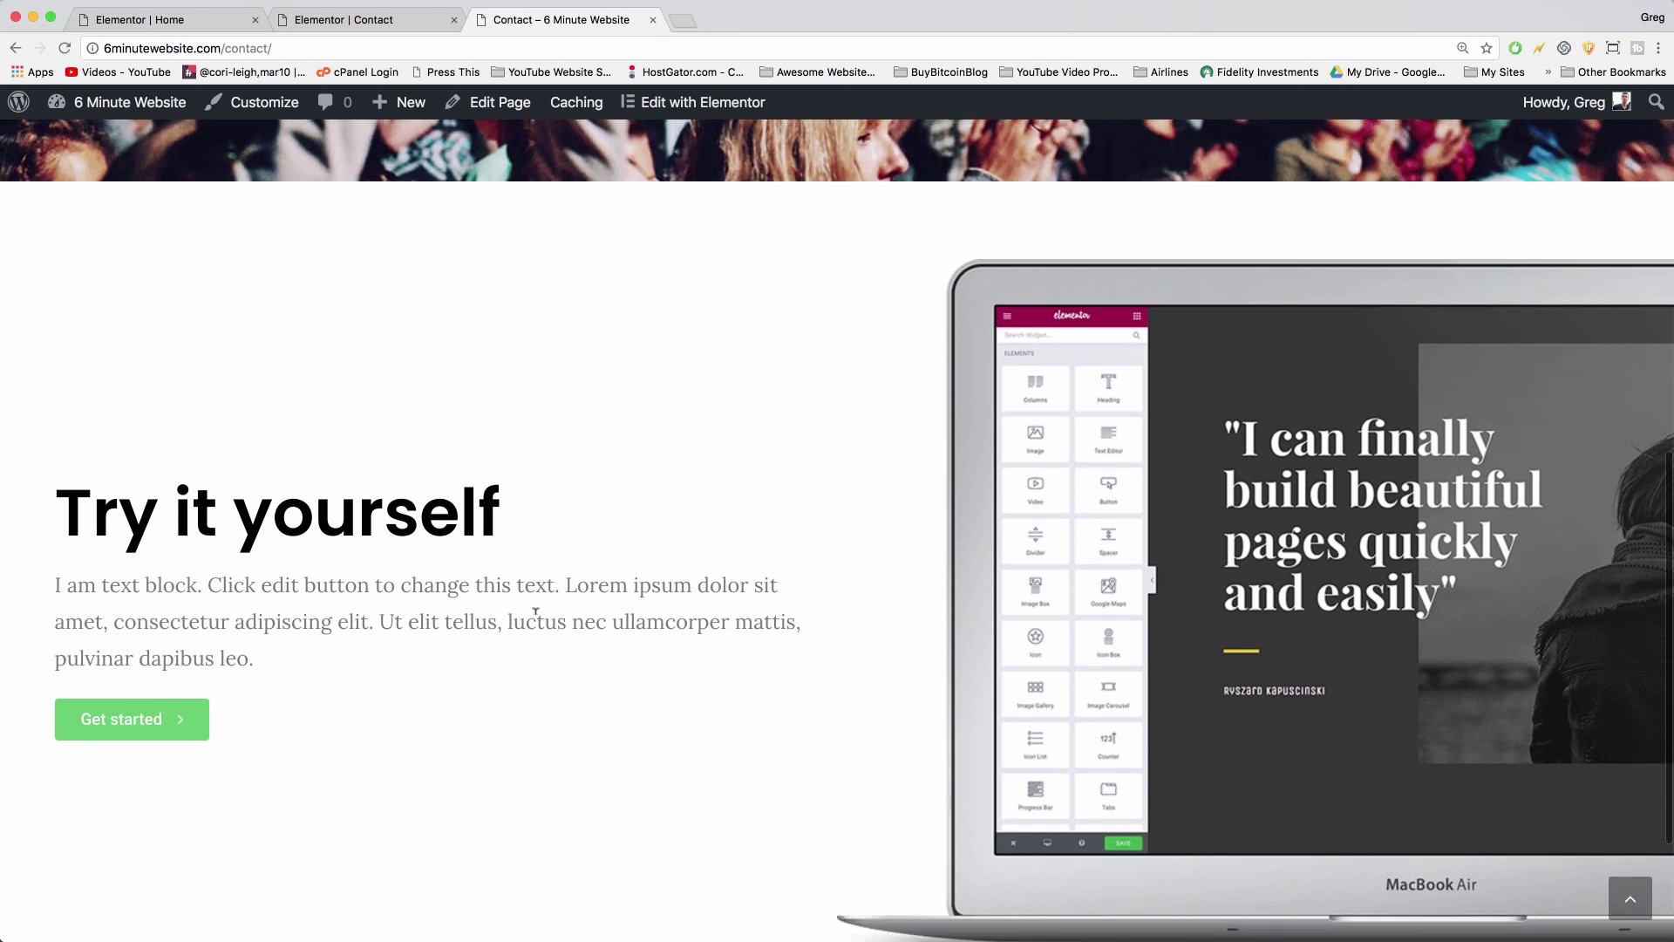
scroll(598, 541, down, 2)
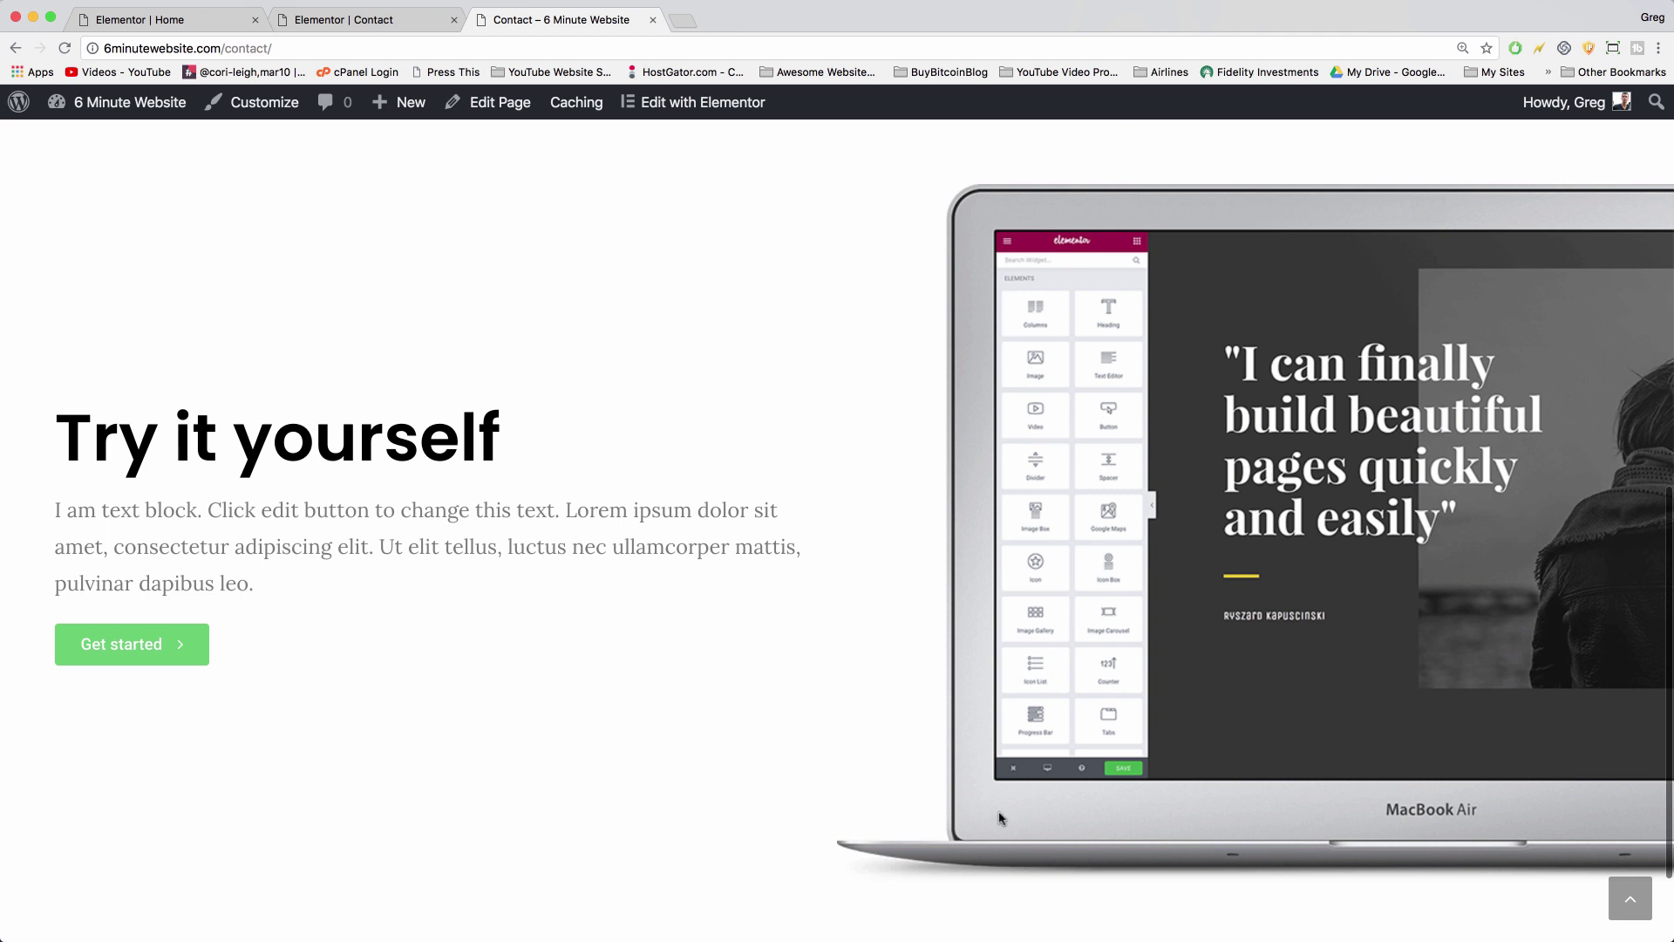
scroll(1001, 817, down, 3)
scroll(1001, 817, up, 5)
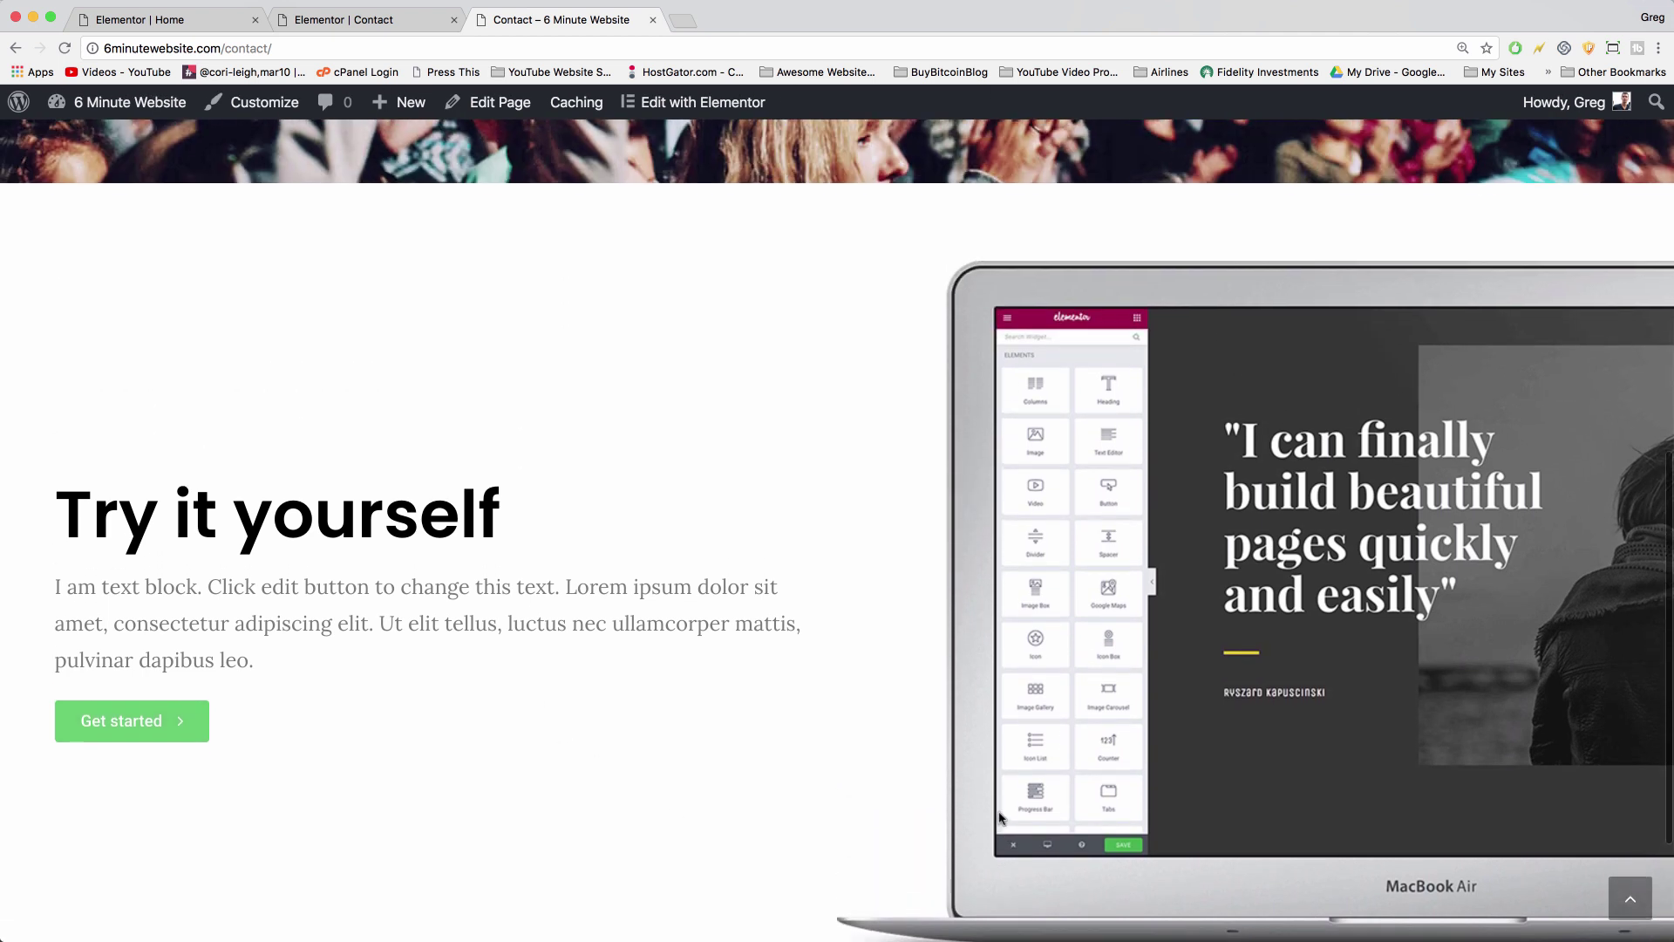
scroll(1001, 817, down, 3)
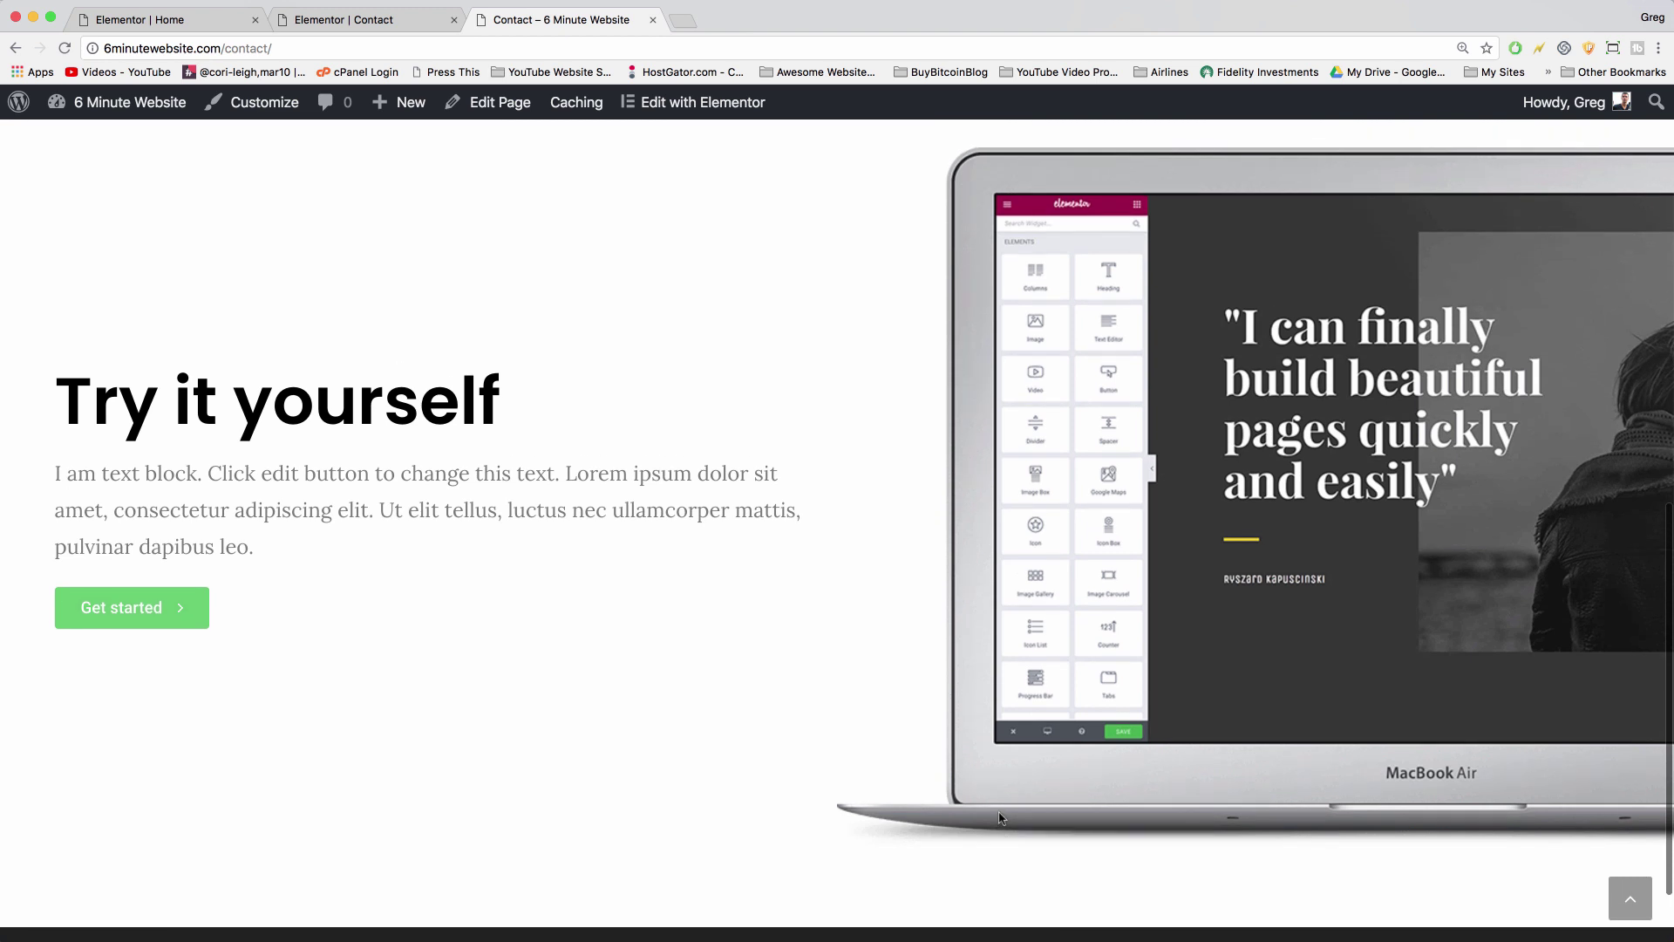
scroll(999, 817, up, 1)
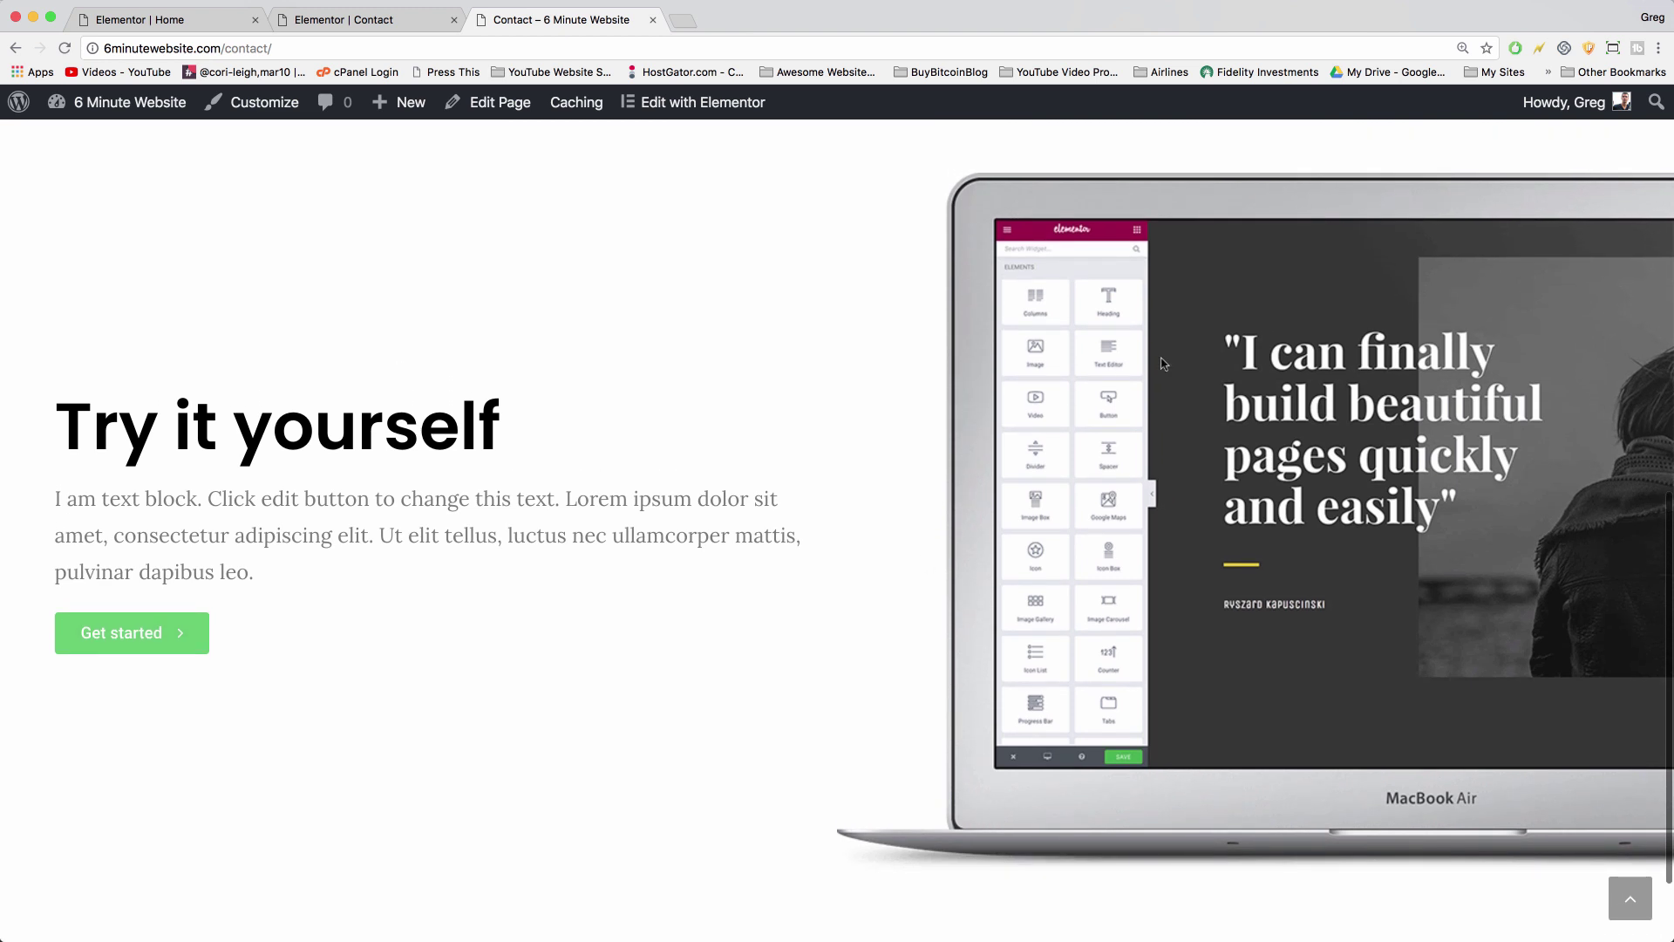